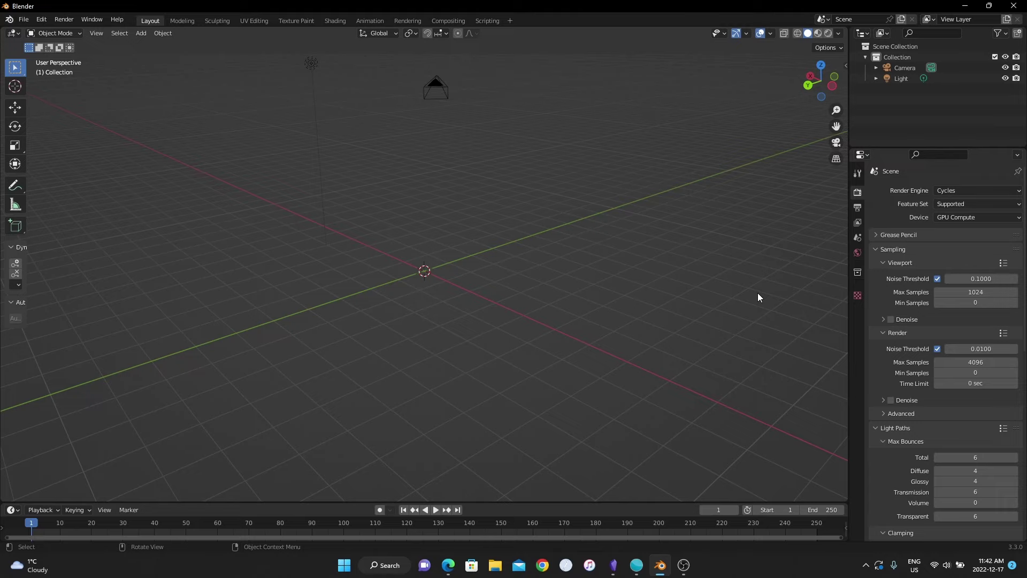
pyautogui.moveTo(416, 342); pyautogui.dragTo(480, 260, button='middle')
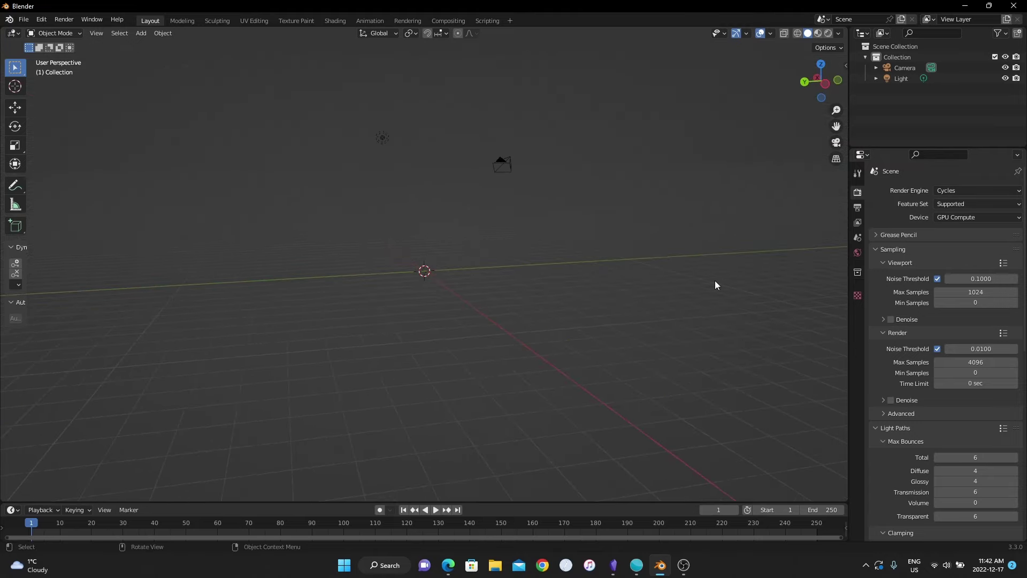
pyautogui.click(857, 207)
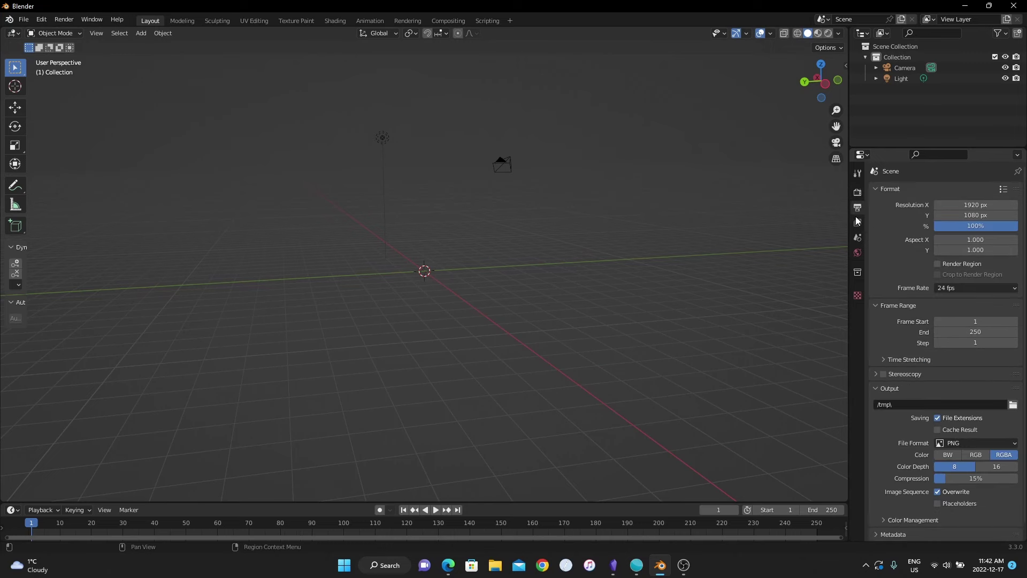
pyautogui.click(857, 222)
pyautogui.click(857, 237)
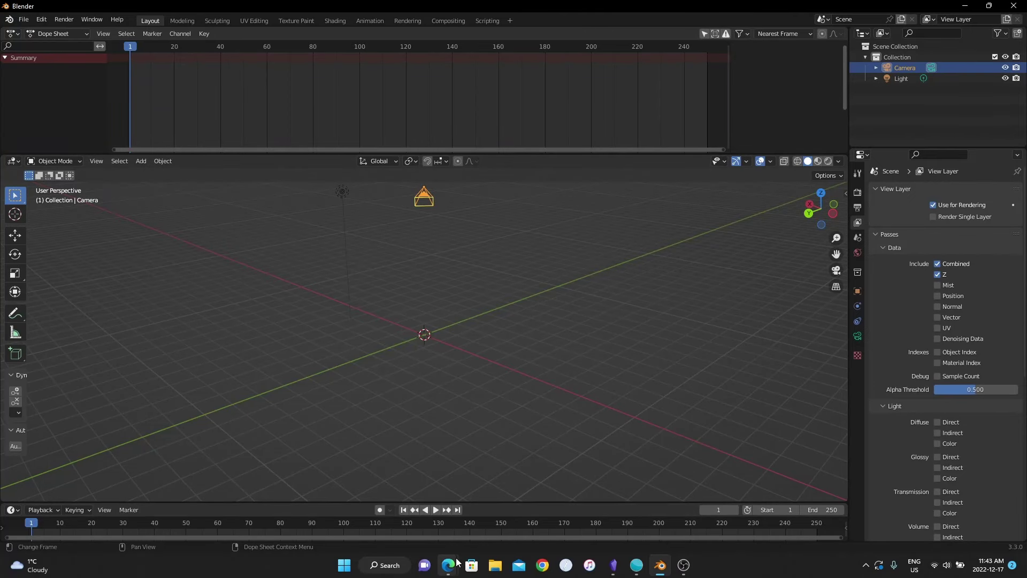
# Switch to the Edge browser, open the Cessna 172 model from the Mecabricks home page and examine it in the 3D view.
pyautogui.click(448, 565)
pyautogui.click(217, 80)
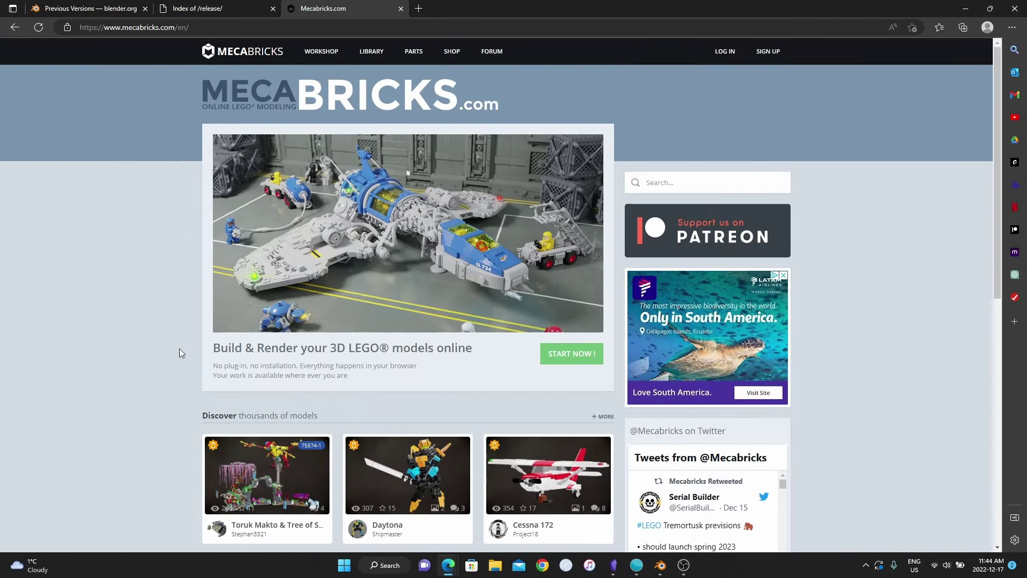
pyautogui.scroll(-3, 180, 352)
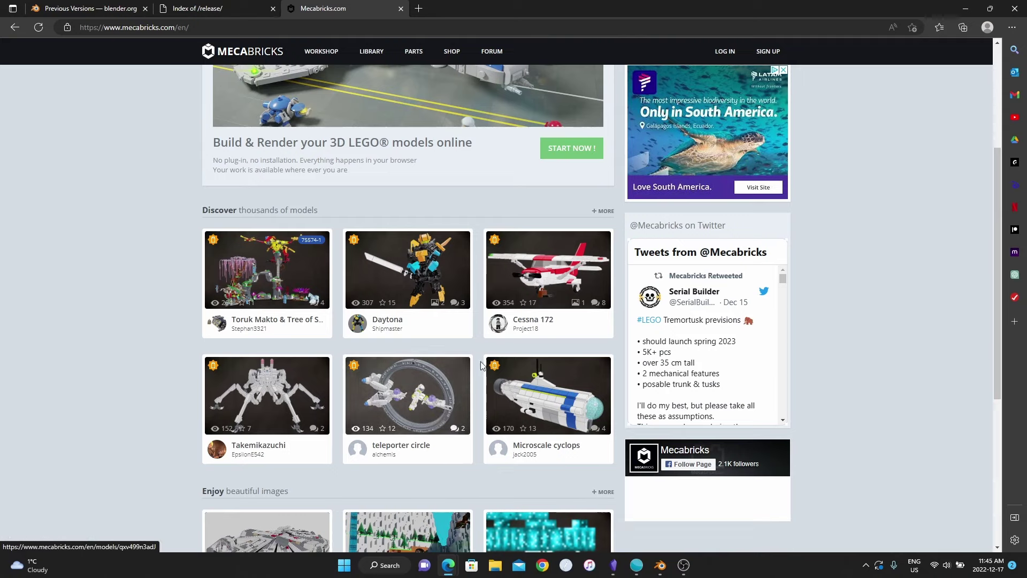
pyautogui.click(529, 321)
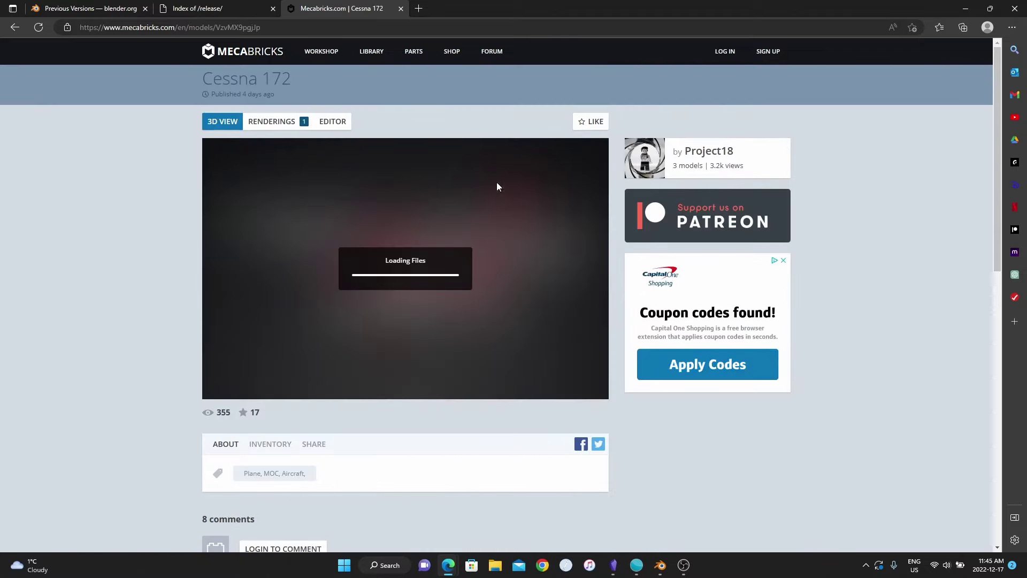
pyautogui.moveTo(323, 177); pyautogui.dragTo(397, 209)
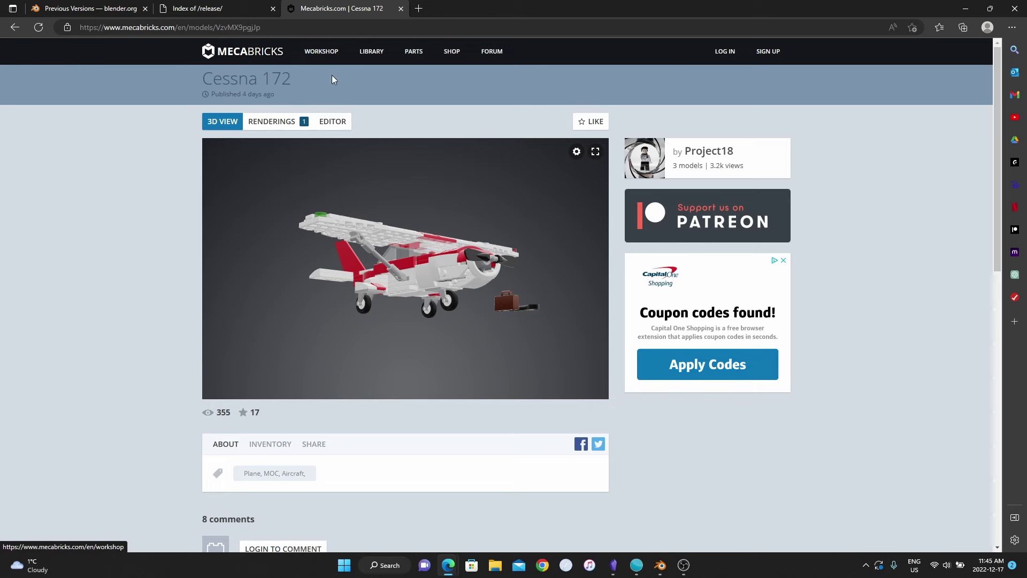
# Open the Mecabricks shop, compare the add-on prices and read through the Blender Lite product page.
pyautogui.click(453, 60)
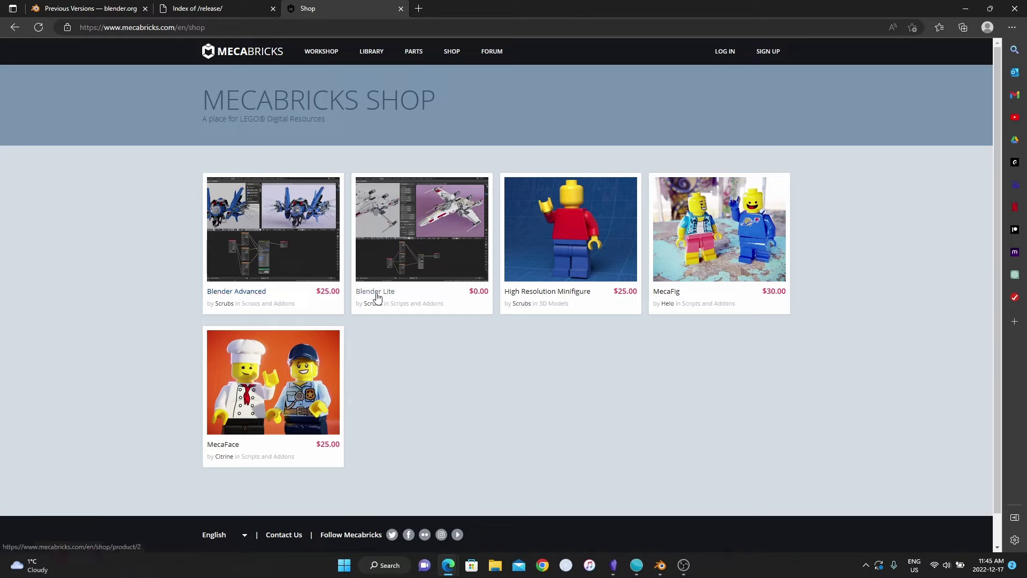
pyautogui.moveTo(477, 291); pyautogui.dragTo(483, 311)
pyautogui.click(483, 310)
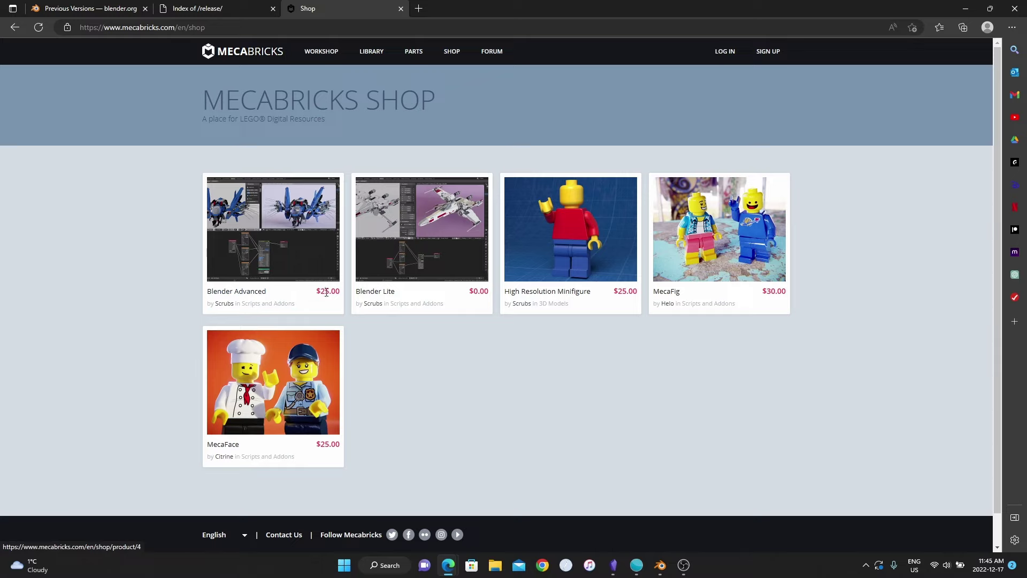
pyautogui.moveTo(329, 291); pyautogui.dragTo(350, 298)
pyautogui.click(355, 335)
pyautogui.click(389, 296)
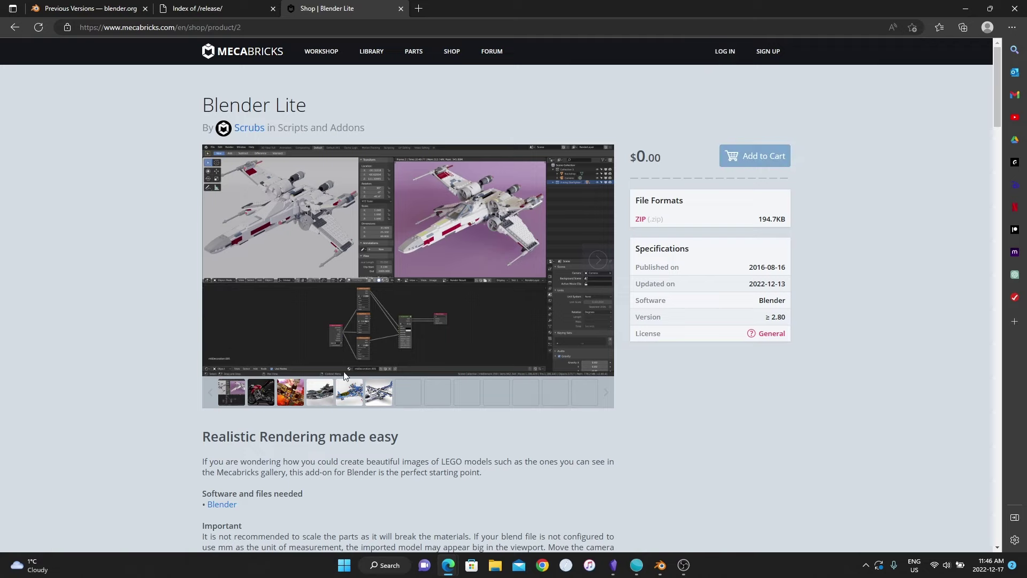
pyautogui.scroll(-4, 514, 429)
pyautogui.scroll(4, 561, 406)
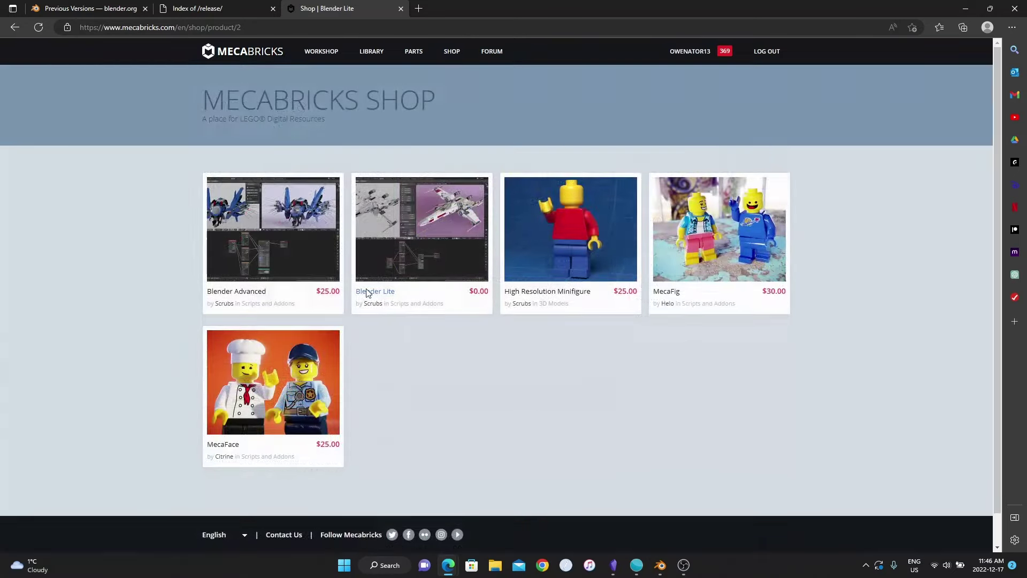
# Reopen the Blender Lite product page, go to the account's purchases and download the Blender Lite add-on.
pyautogui.click(360, 293)
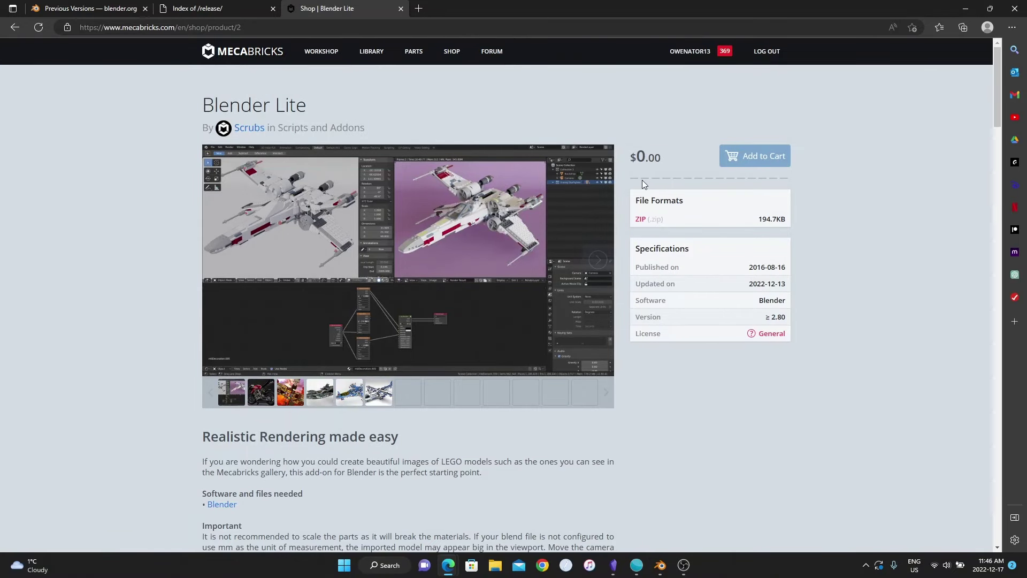
pyautogui.click(755, 163)
pyautogui.click(690, 51)
pyautogui.click(462, 90)
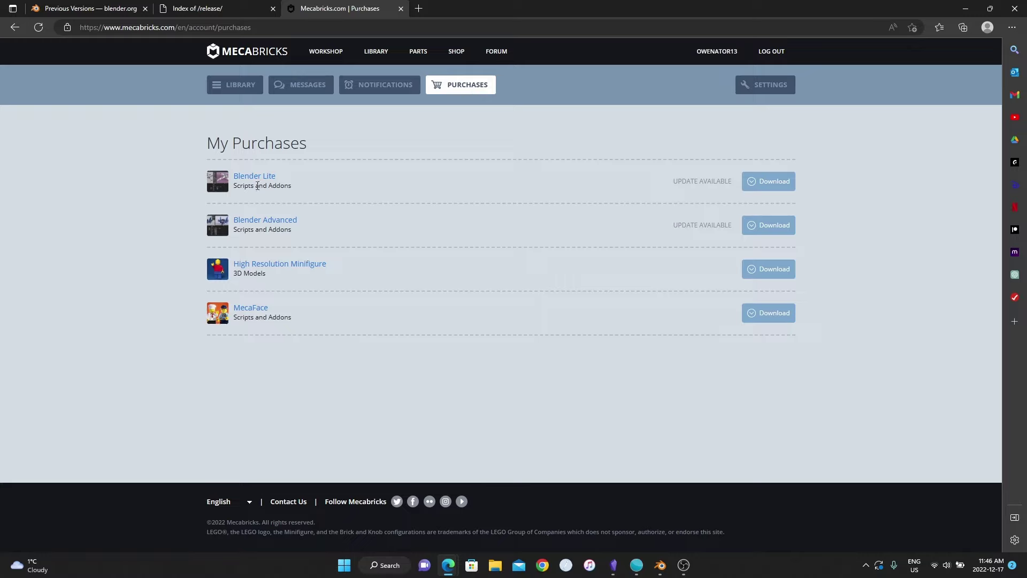
pyautogui.click(760, 185)
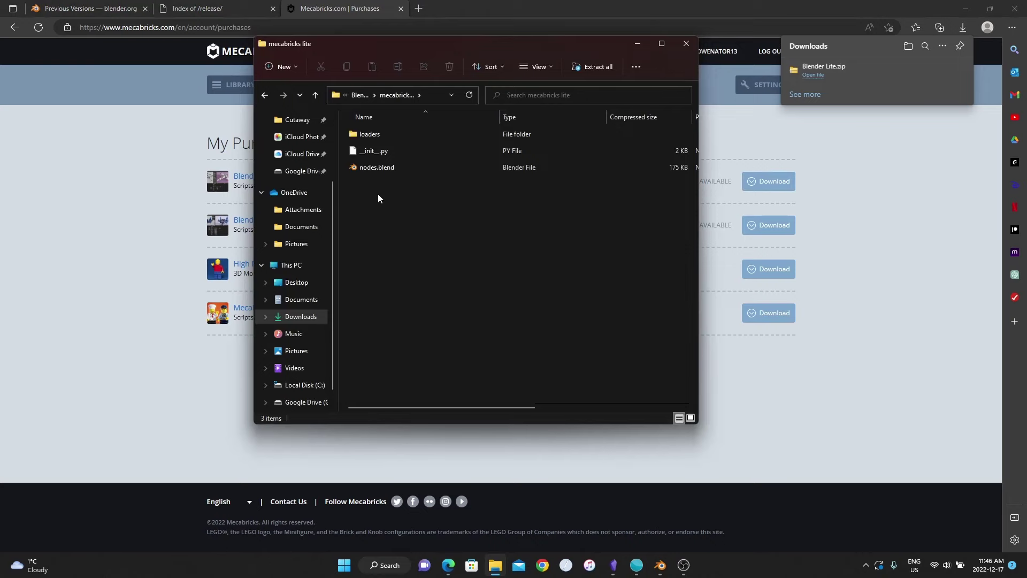
pyautogui.click(654, 519)
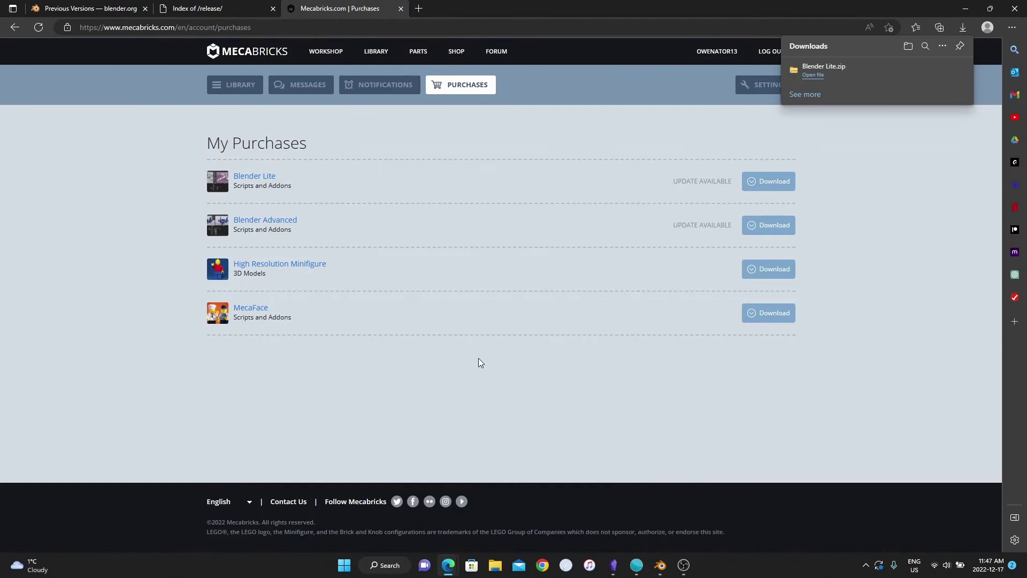
# Switch to Blender, open the add-on preferences and move their window toward the middle of the workspace.
pyautogui.click(660, 564)
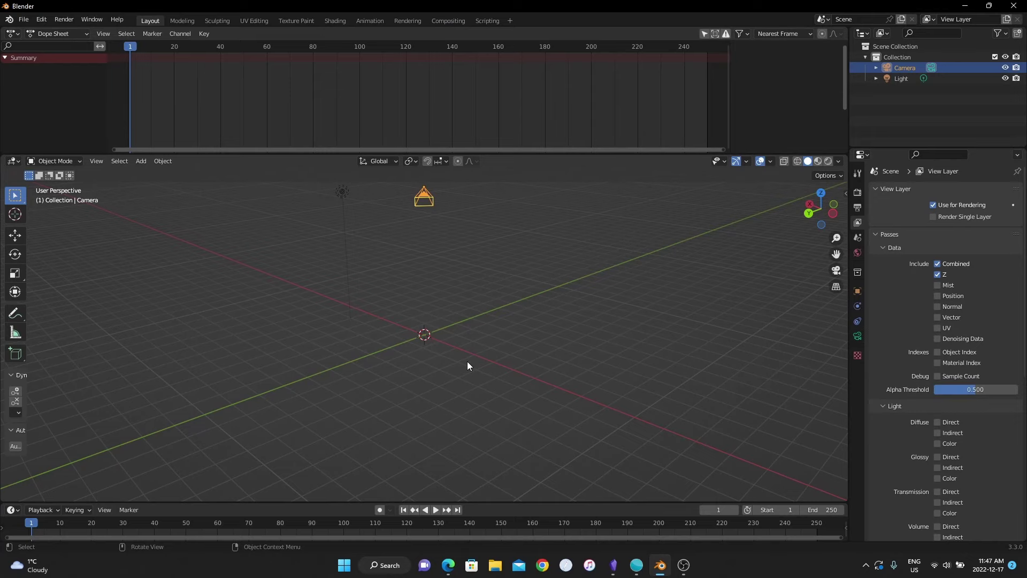
pyautogui.click(24, 20)
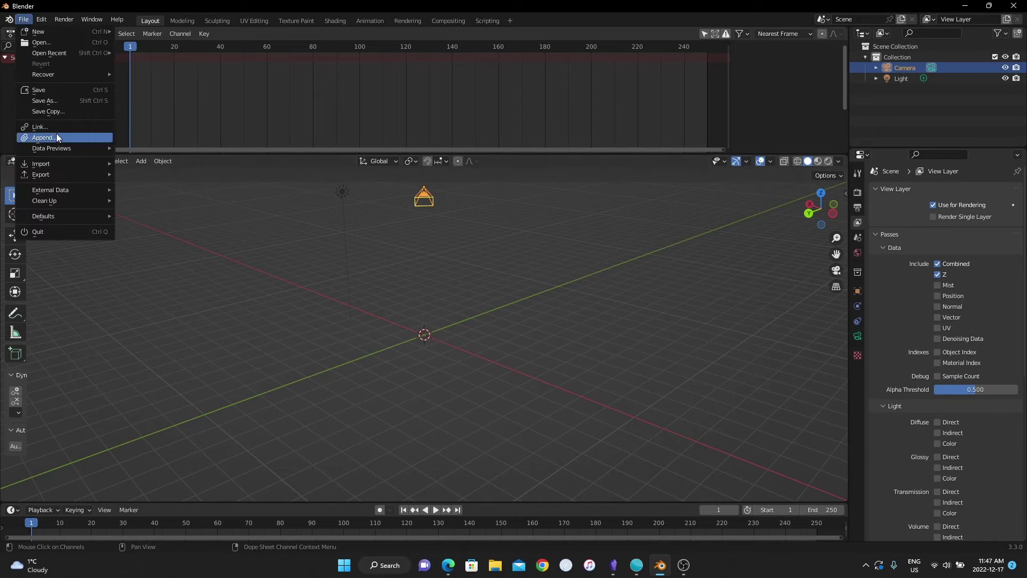
pyautogui.click(64, 20)
pyautogui.click(43, 20)
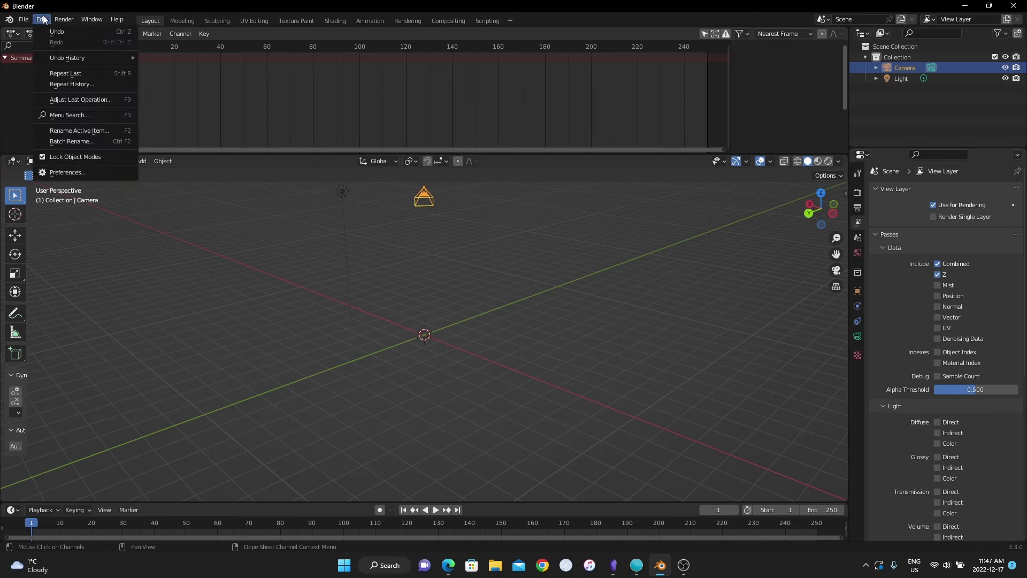
pyautogui.click(79, 174)
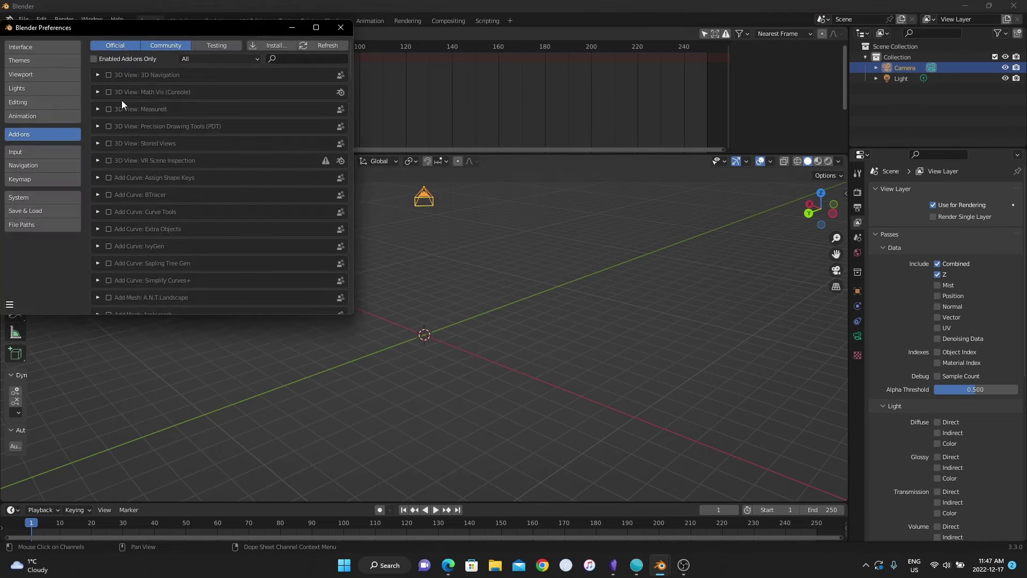
pyautogui.moveTo(113, 27); pyautogui.dragTo(346, 64)
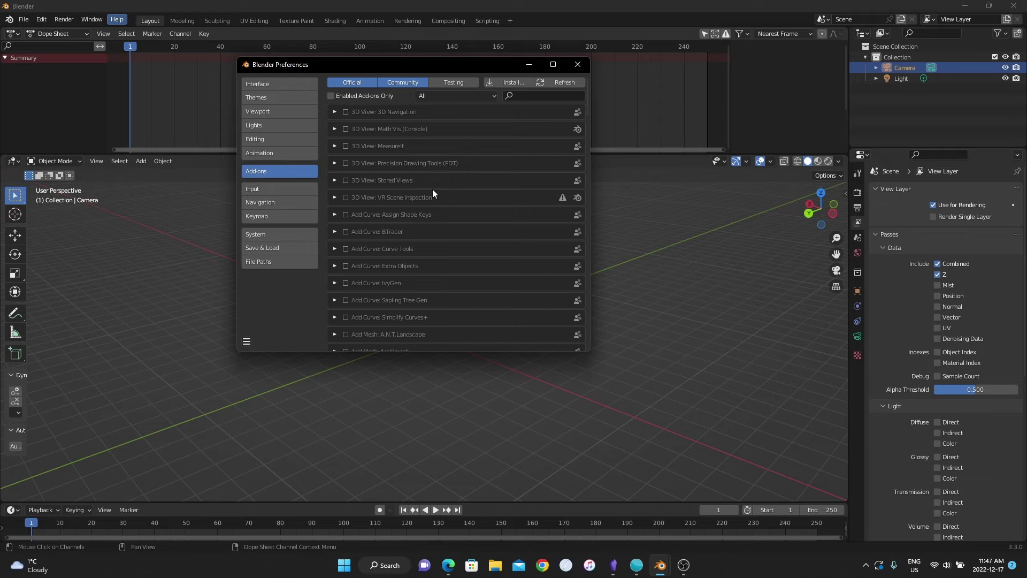
# Install the add-on from Blender Lite.zip in the Downloads folder.
pyautogui.click(503, 83)
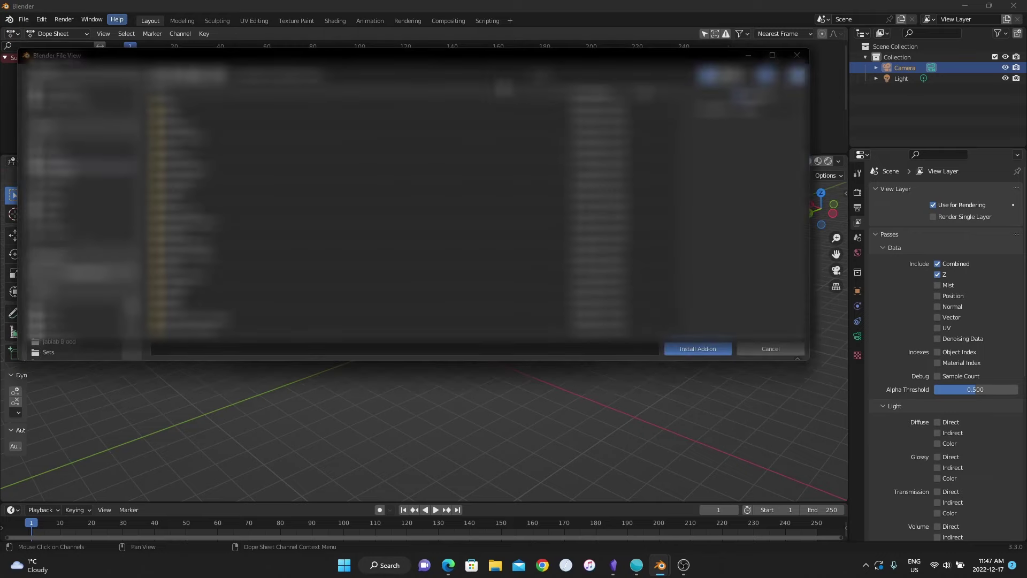
pyautogui.doubleClick(187, 137)
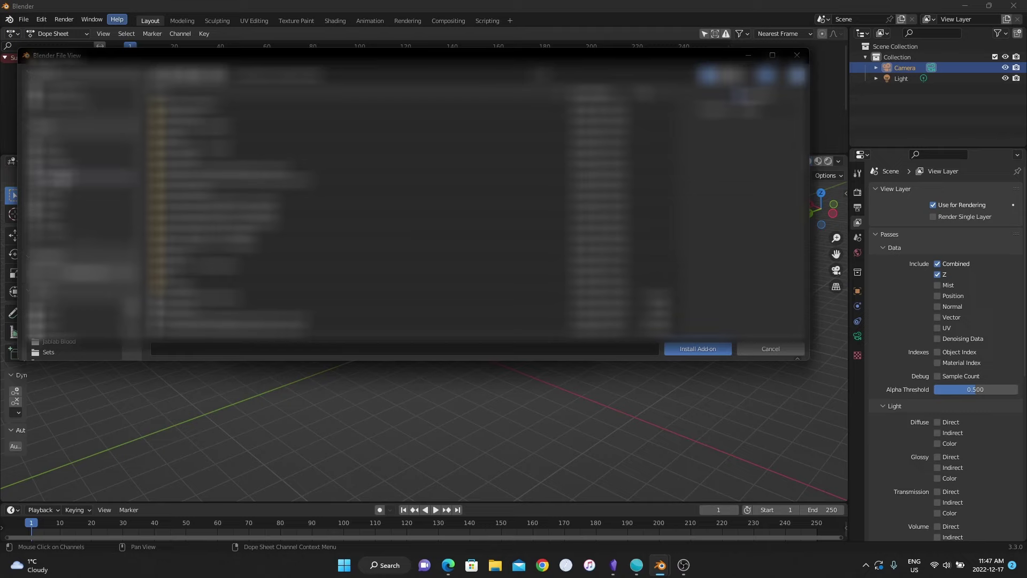
pyautogui.scroll(-5, 375, 214)
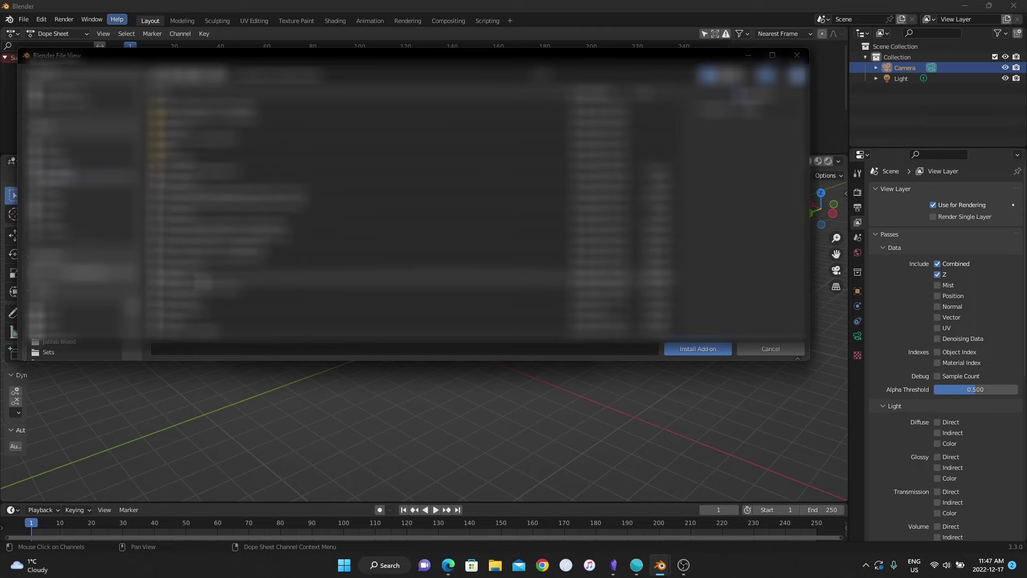
pyautogui.doubleClick(187, 312)
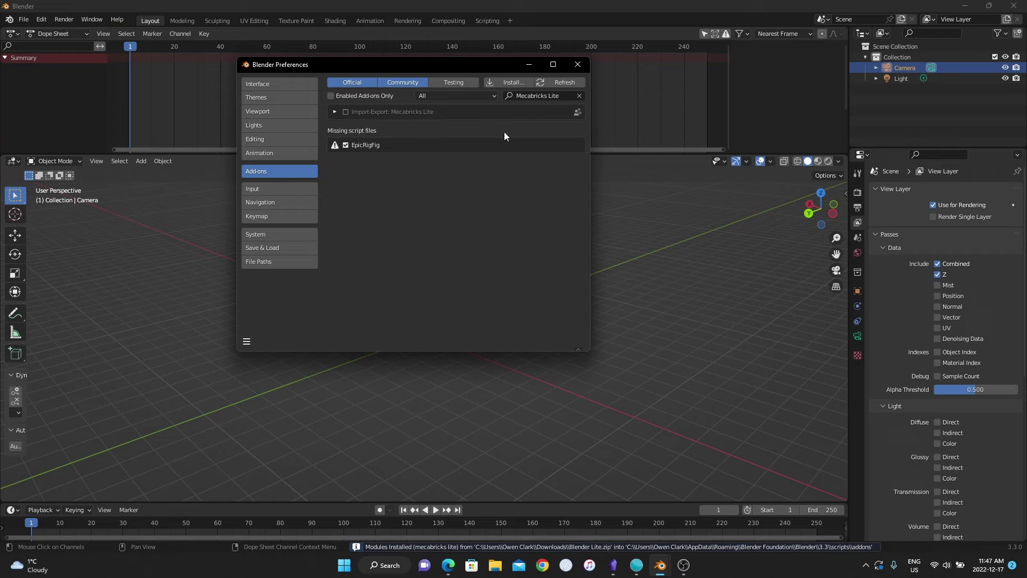
# Enable the Import-Export: Mecabricks Lite add-on, close the preferences and check the available import formats.
pyautogui.click(335, 113)
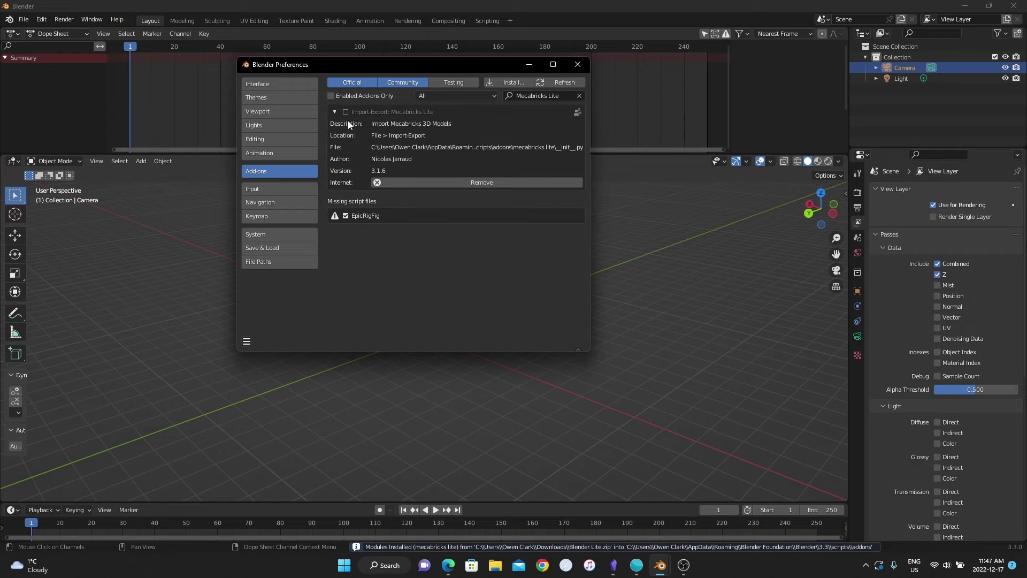
pyautogui.click(345, 112)
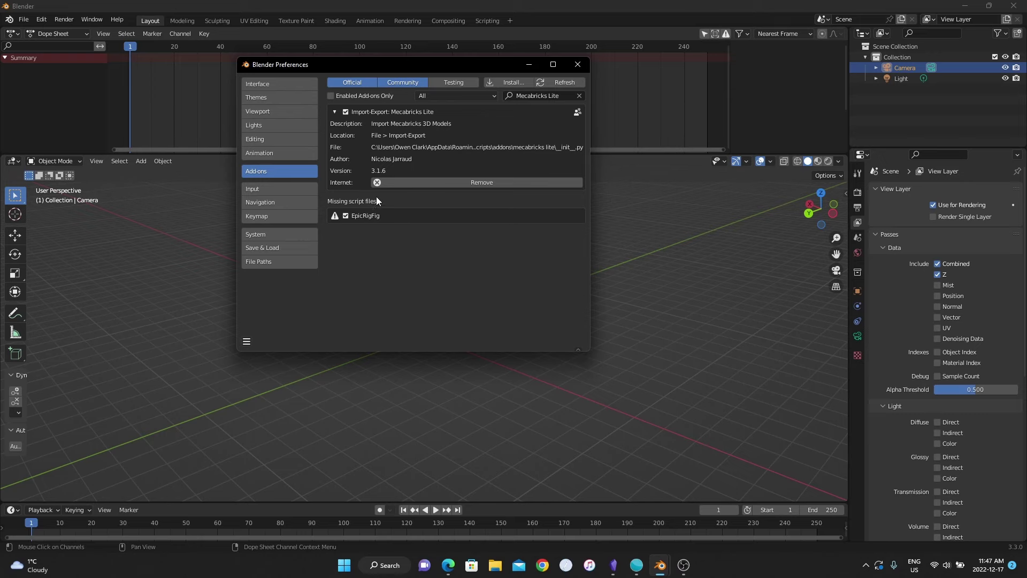
pyautogui.click(576, 68)
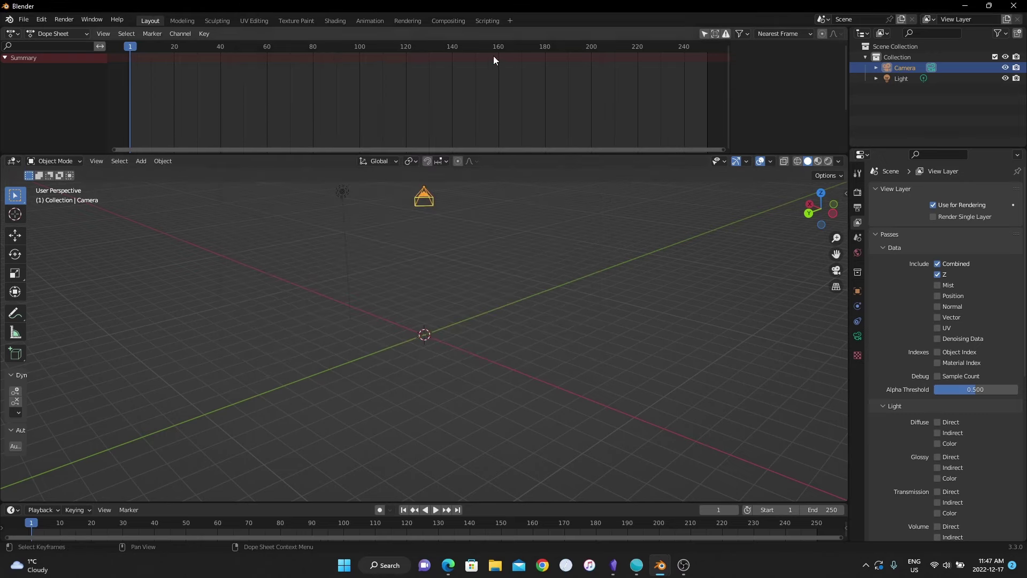
pyautogui.click(24, 20)
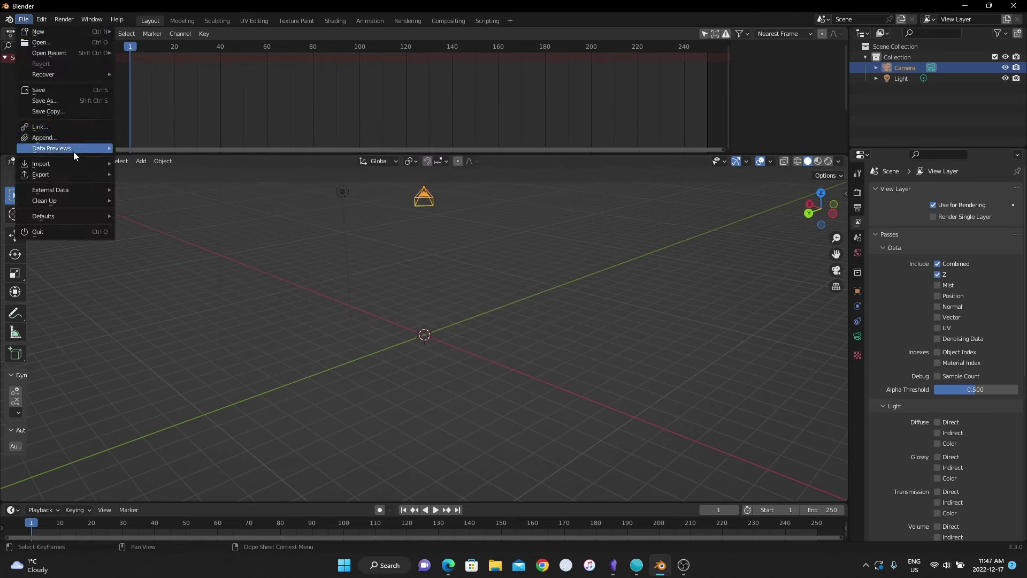
pyautogui.moveTo(73, 162)
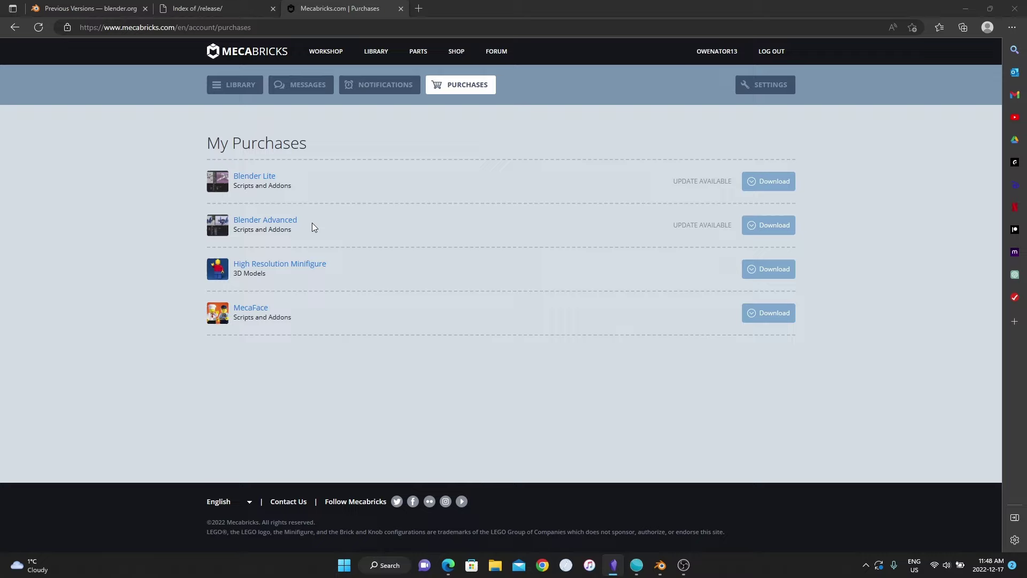
# Switch to the browser, open the Mecabricks Workshop and examine the empty building grid from another angle.
pyautogui.click(317, 66)
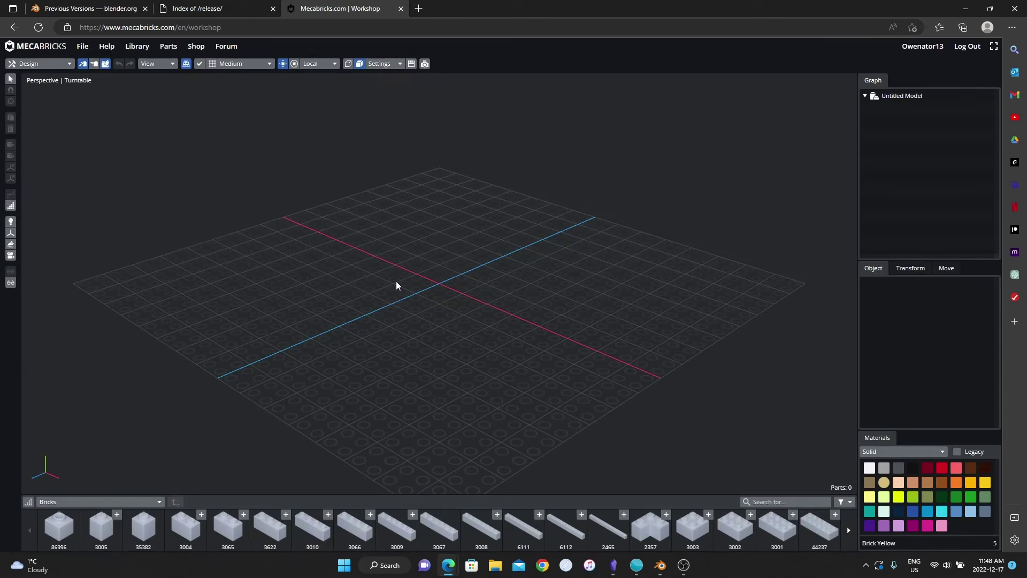
pyautogui.scroll(1, 363, 361)
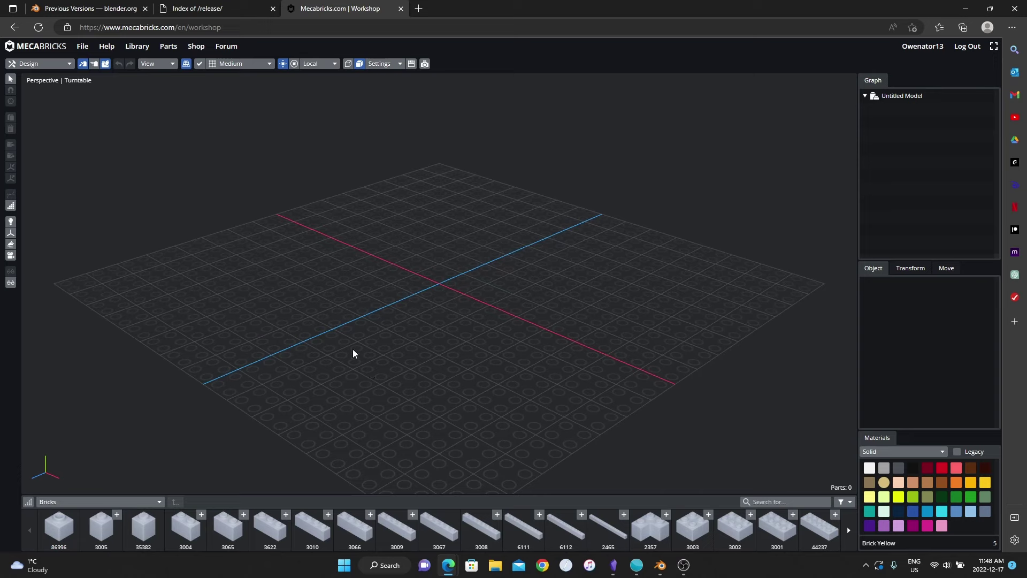
pyautogui.moveTo(229, 328); pyautogui.dragTo(548, 321, button='right')
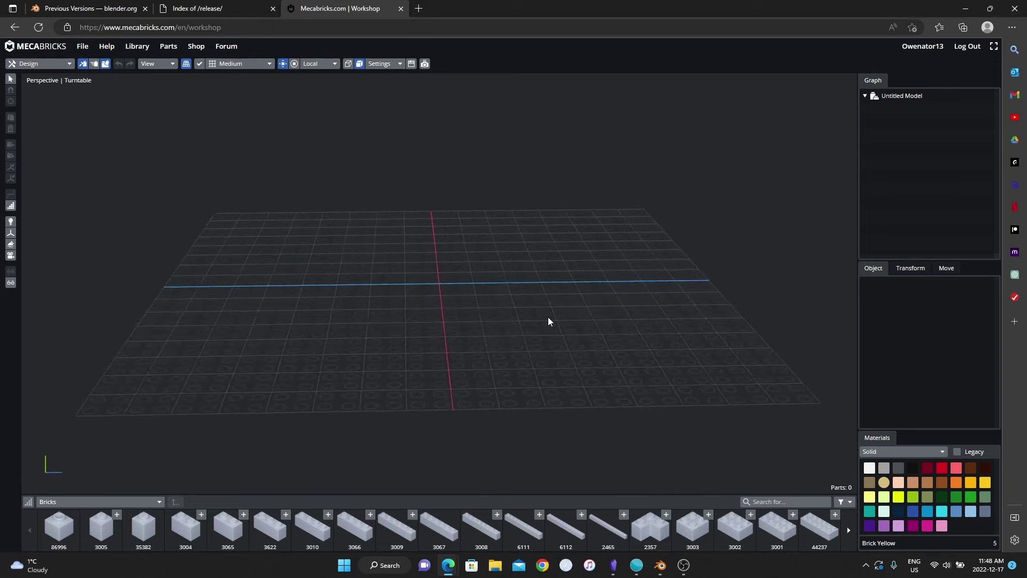
# Enlarge the parts library, browse its categories including Beams - Half - Special, and return to Bricks.
pyautogui.moveTo(29, 501); pyautogui.dragTo(40, 378)
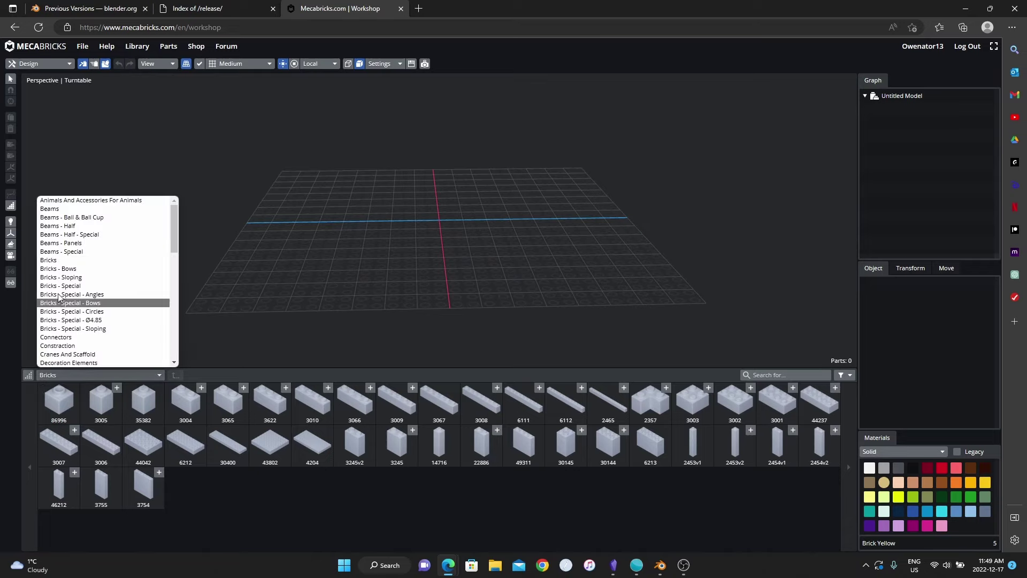
pyautogui.click(102, 234)
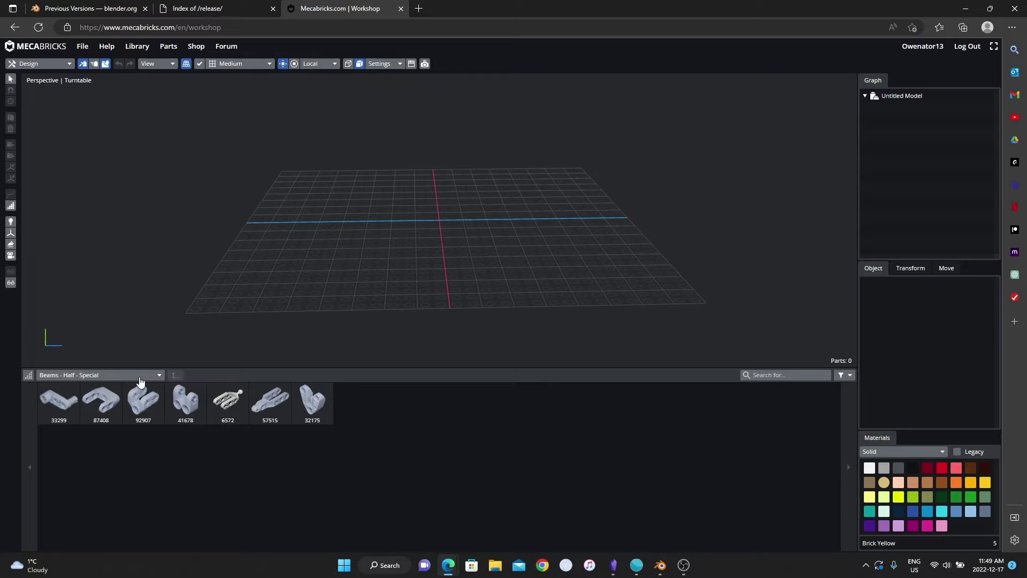
pyautogui.click(102, 375)
pyautogui.scroll(-8, 103, 317)
pyautogui.scroll(-2, 101, 318)
pyautogui.scroll(15, 100, 318)
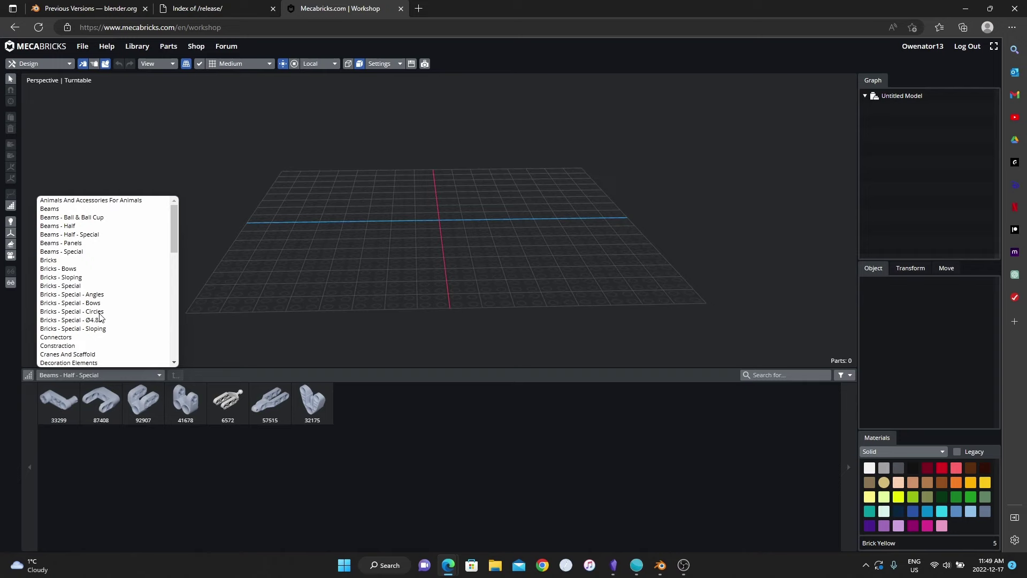
pyautogui.click(88, 261)
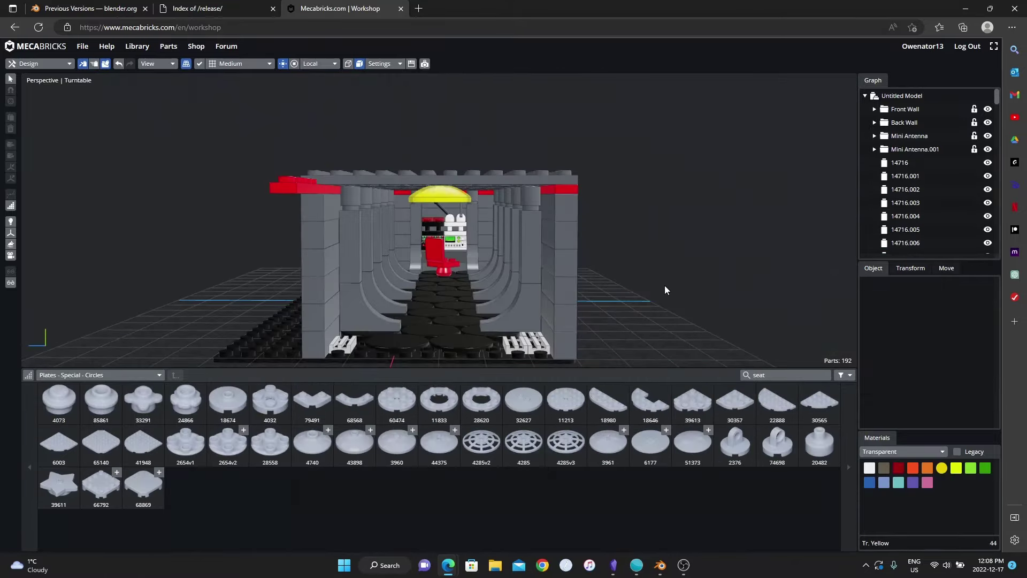
# Export the control center model in the Blender Add-on (.zmbx) format.
pyautogui.moveTo(668, 295); pyautogui.dragTo(653, 271, button='middle')
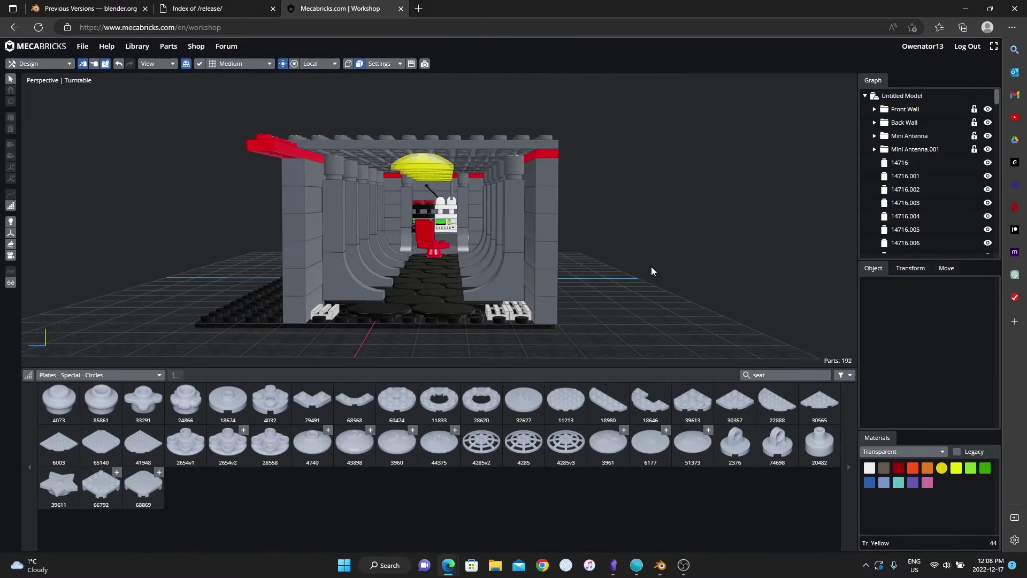
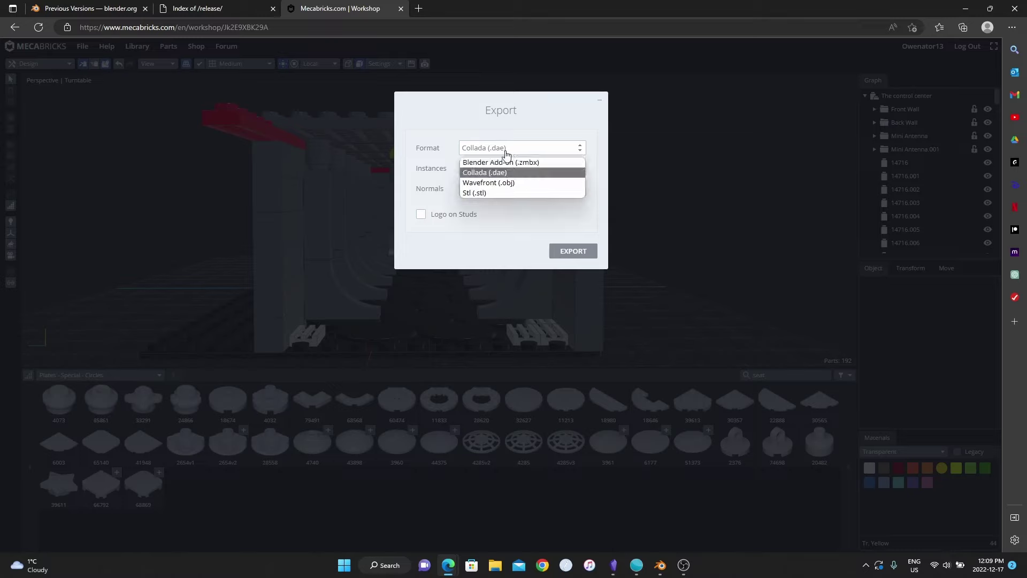
pyautogui.click(514, 163)
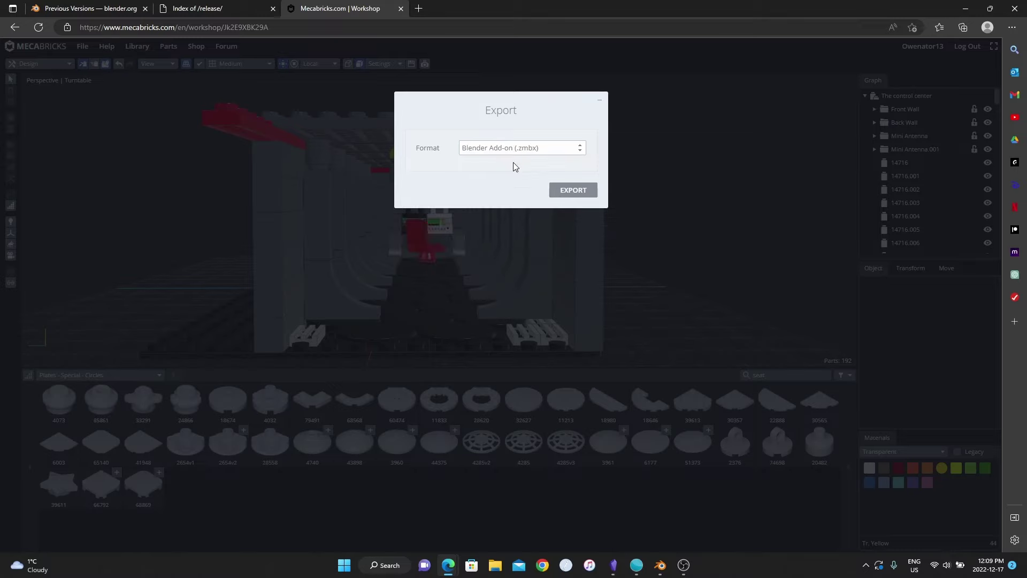
pyautogui.click(568, 191)
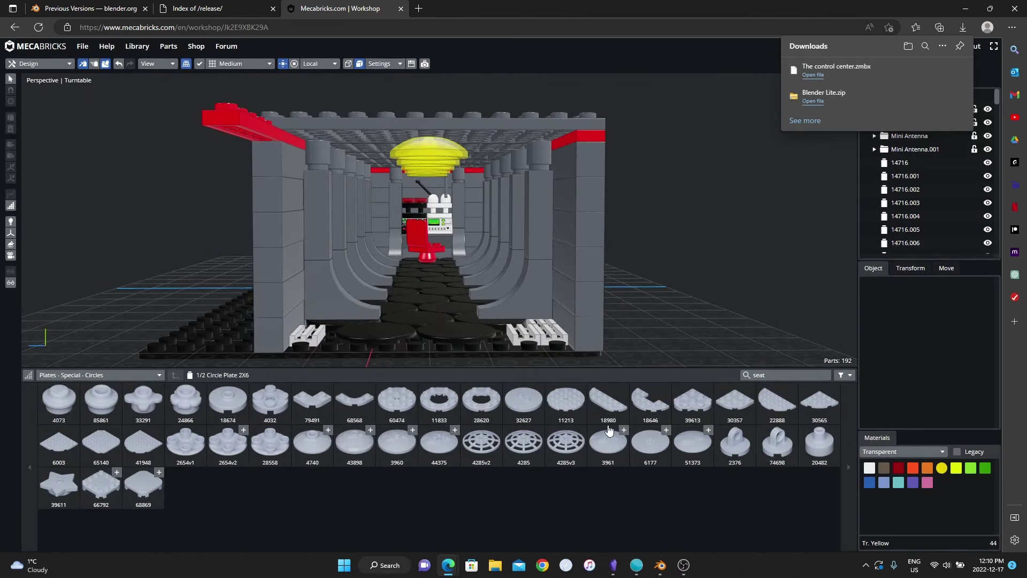
# Switch to Blender and delete the camera and light from the scene.
pyautogui.click(659, 565)
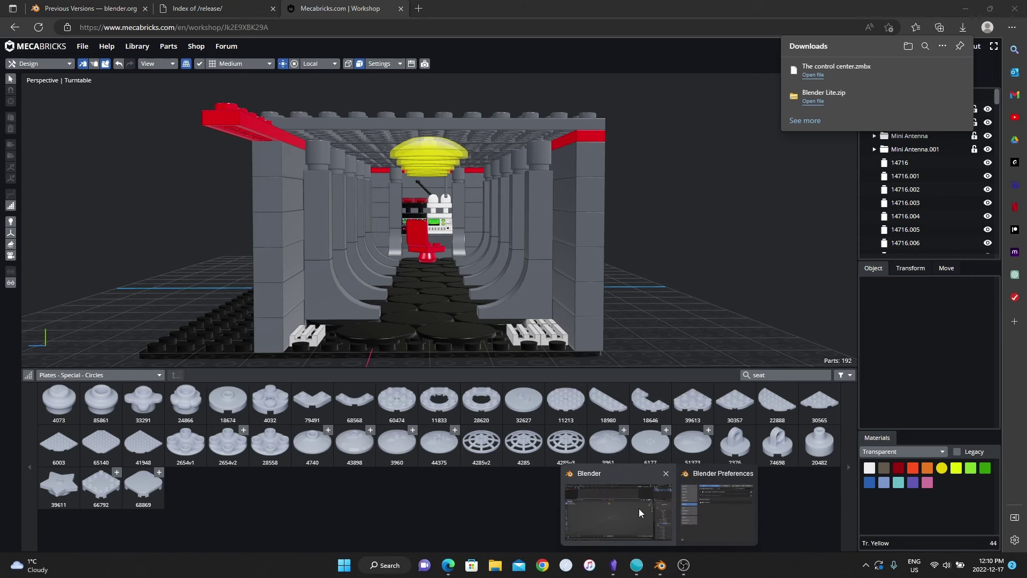
pyautogui.click(621, 511)
pyautogui.click(342, 31)
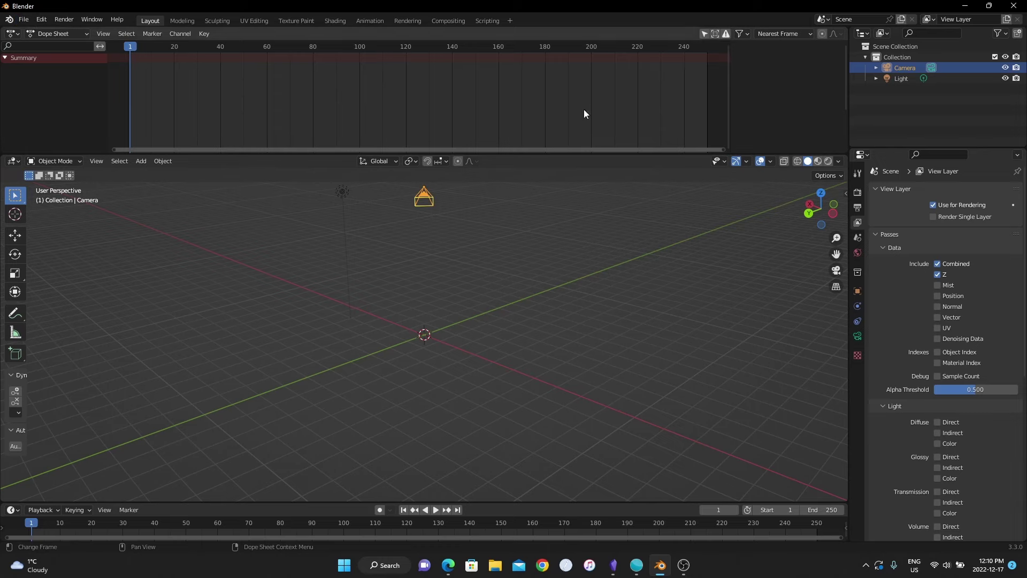
pyautogui.click(898, 56)
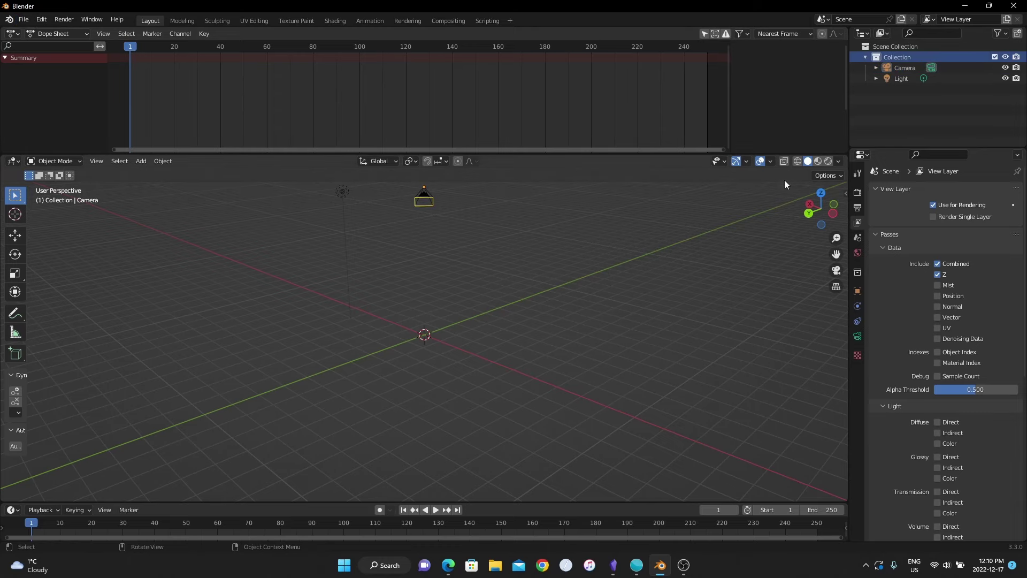
pyautogui.scroll(-3, 464, 276)
pyautogui.press('a')
pyautogui.press('x')
pyautogui.click(464, 276)
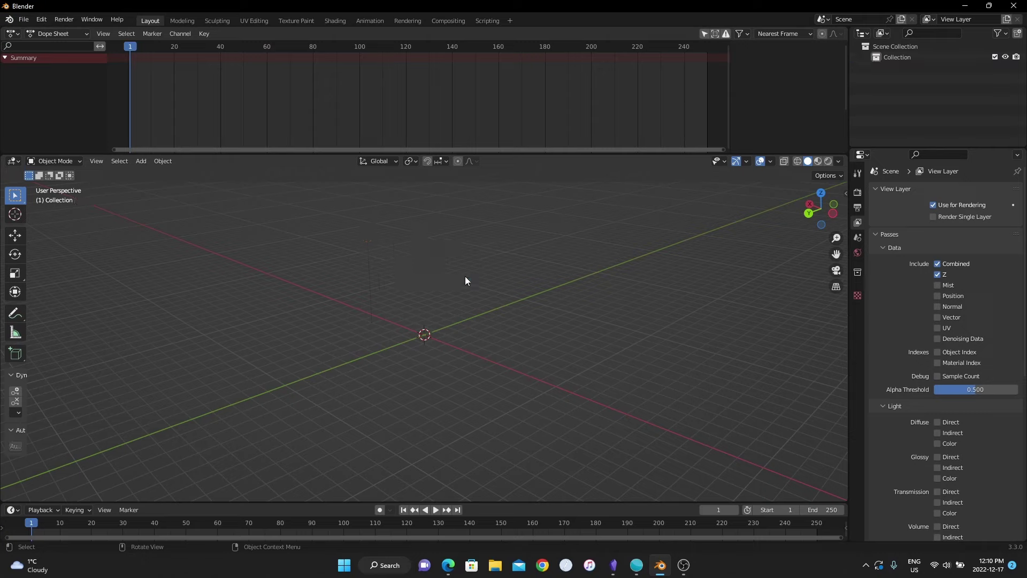
# Select the emptied collection and open the list of import formats.
pyautogui.click(897, 57)
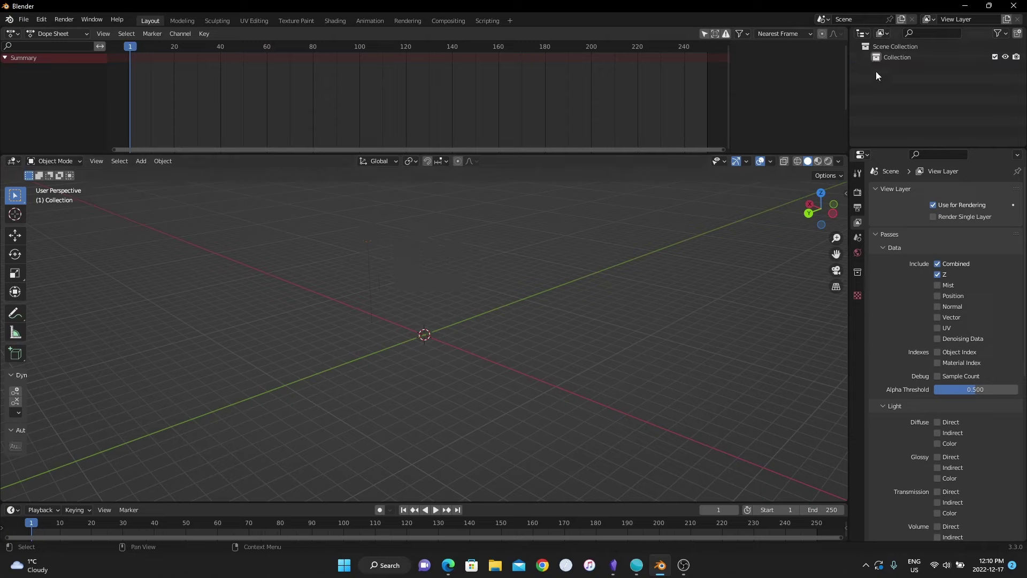
pyautogui.click(24, 20)
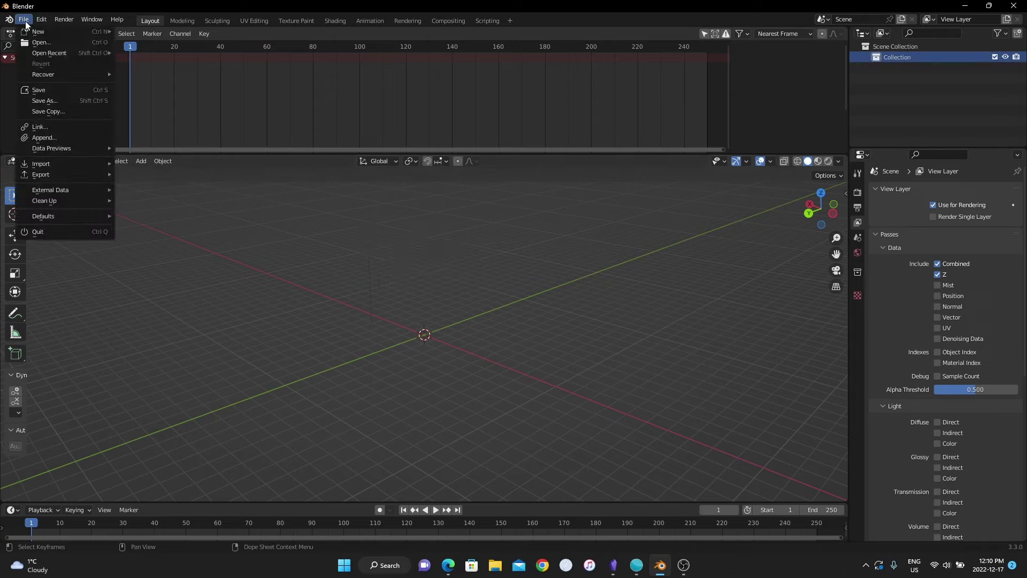
pyautogui.moveTo(92, 163)
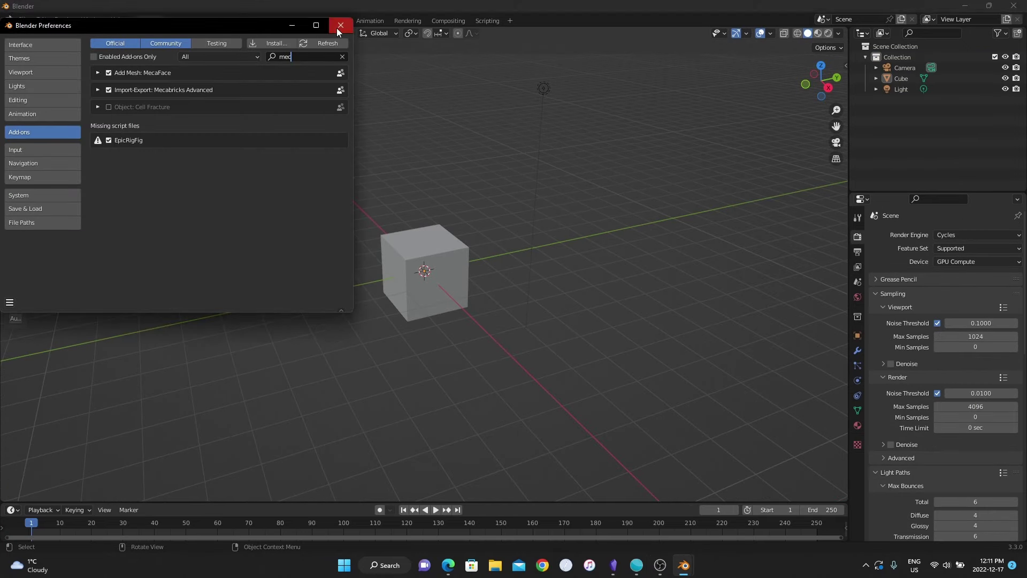
# Close the preferences and delete the default collection together with its camera, cube and light.
pyautogui.click(337, 28)
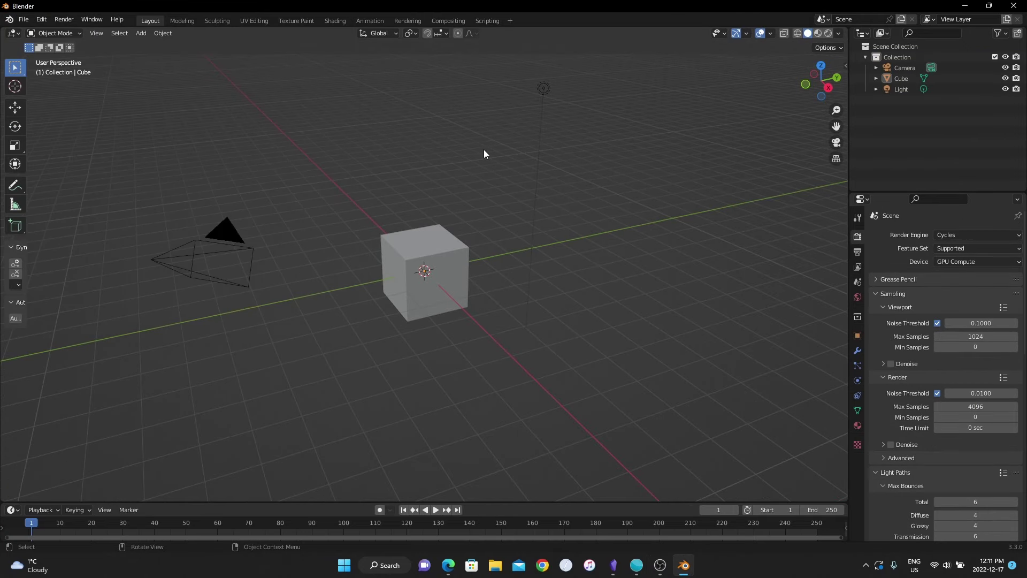
pyautogui.click(899, 57)
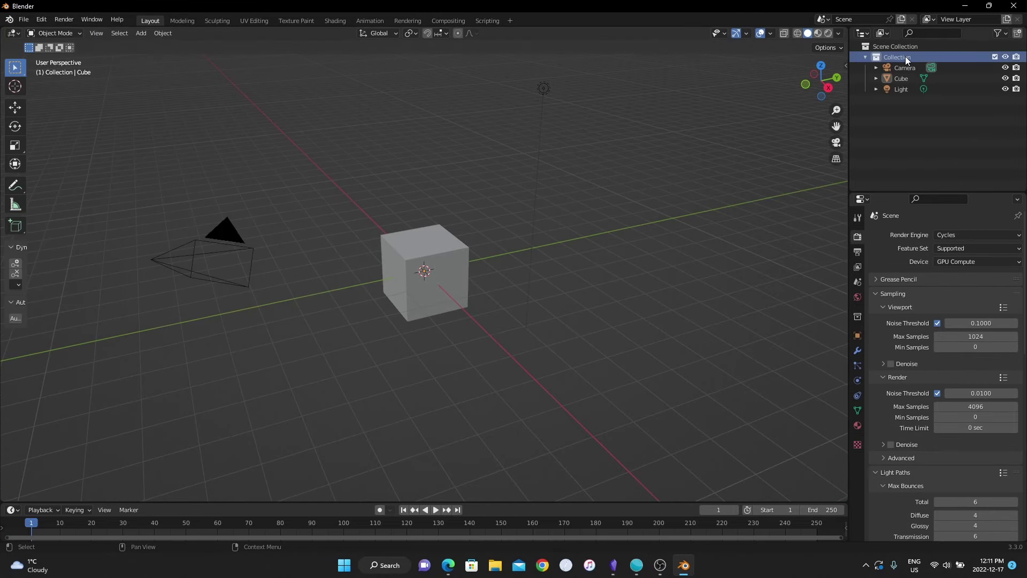
pyautogui.rightClick(905, 56)
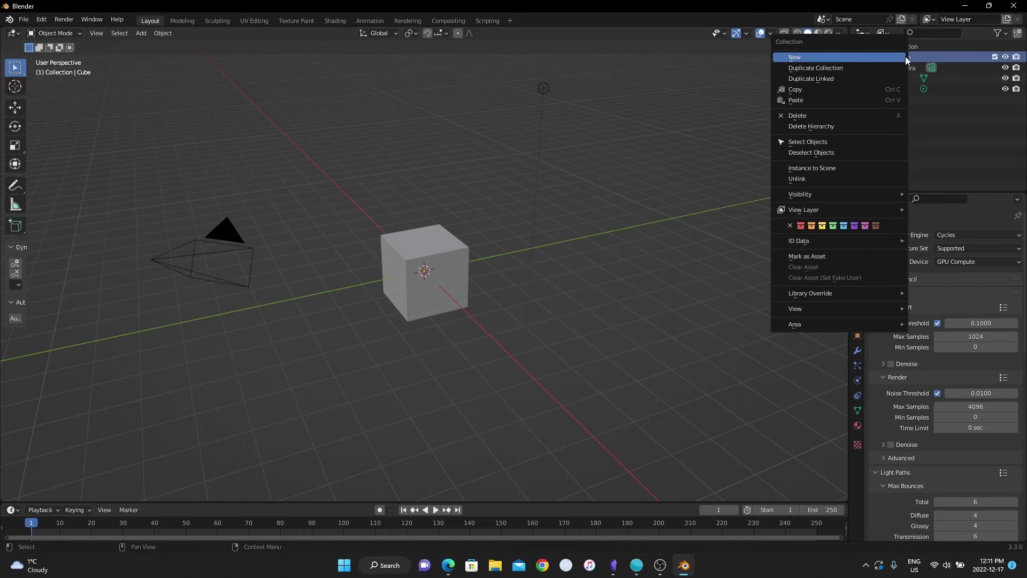
pyautogui.click(846, 129)
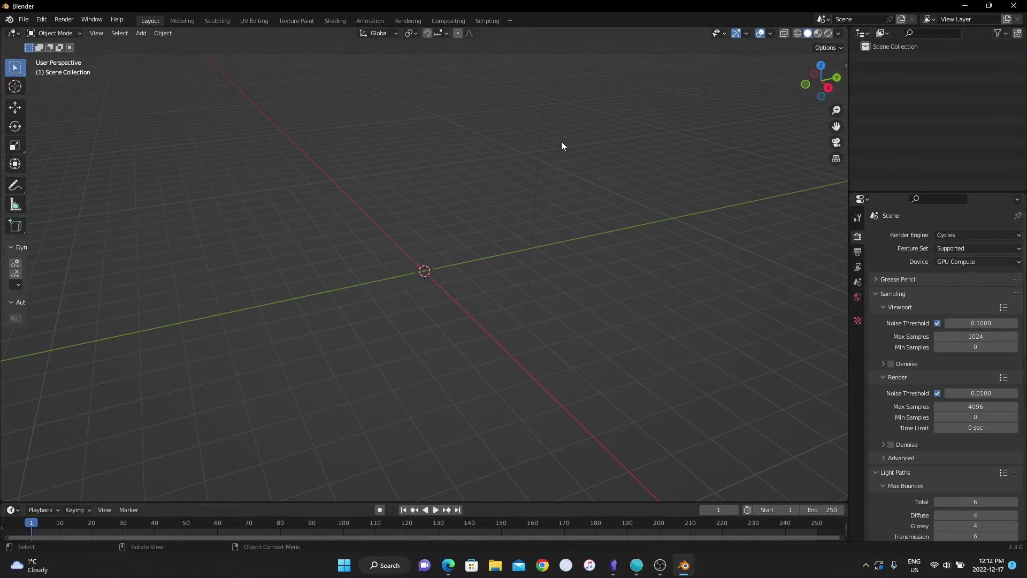
# Import The control center.zmbx as a Mecabricks model with logos on the studs.
pyautogui.click(24, 20)
pyautogui.moveTo(64, 164)
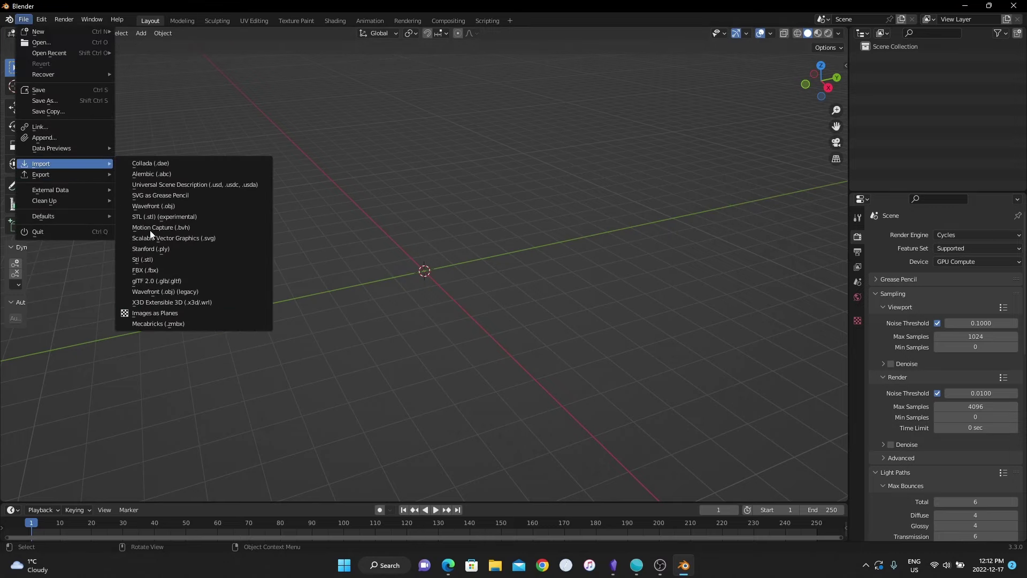
pyautogui.click(175, 323)
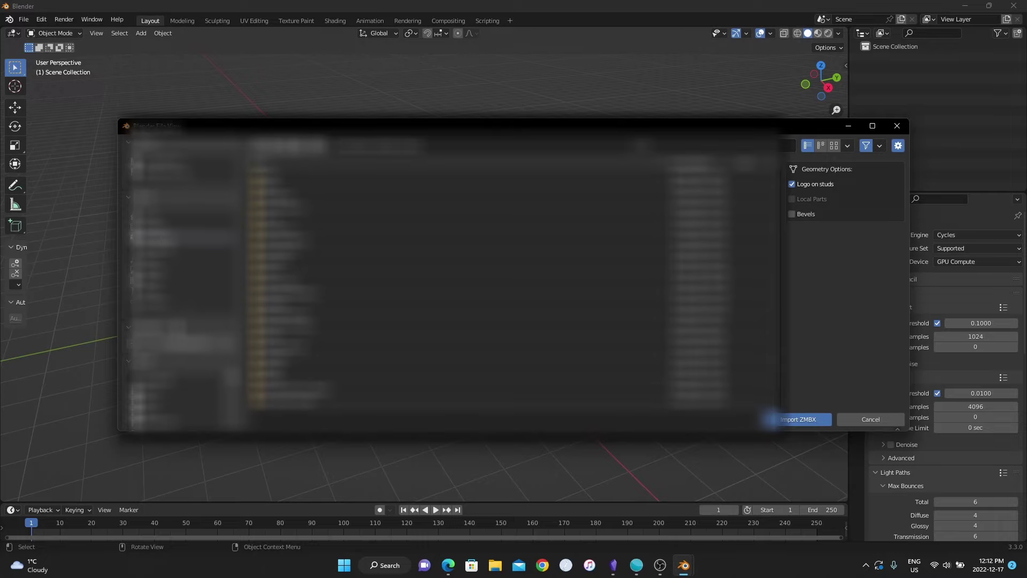
pyautogui.click(172, 381)
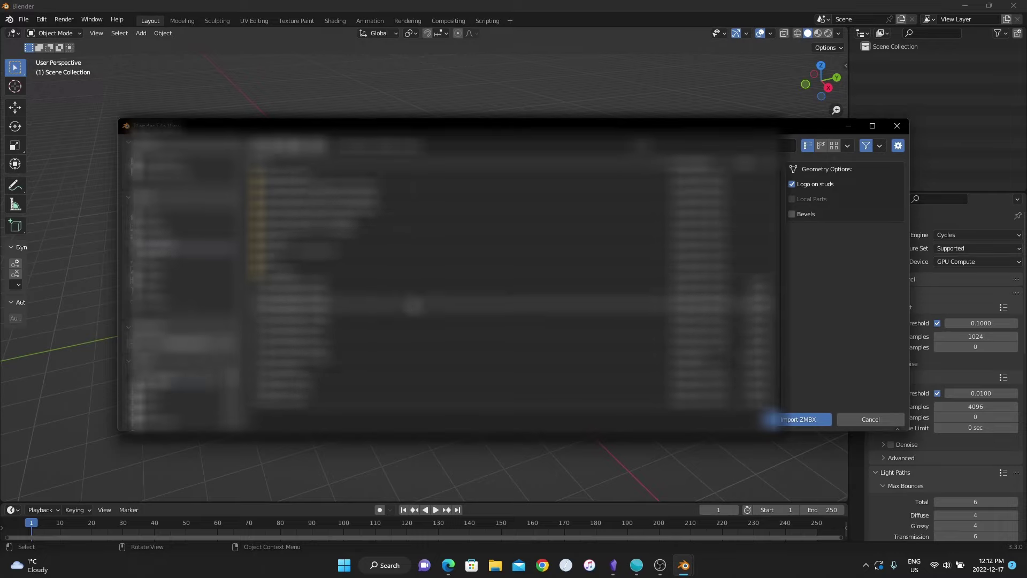
pyautogui.scroll(-3, 413, 305)
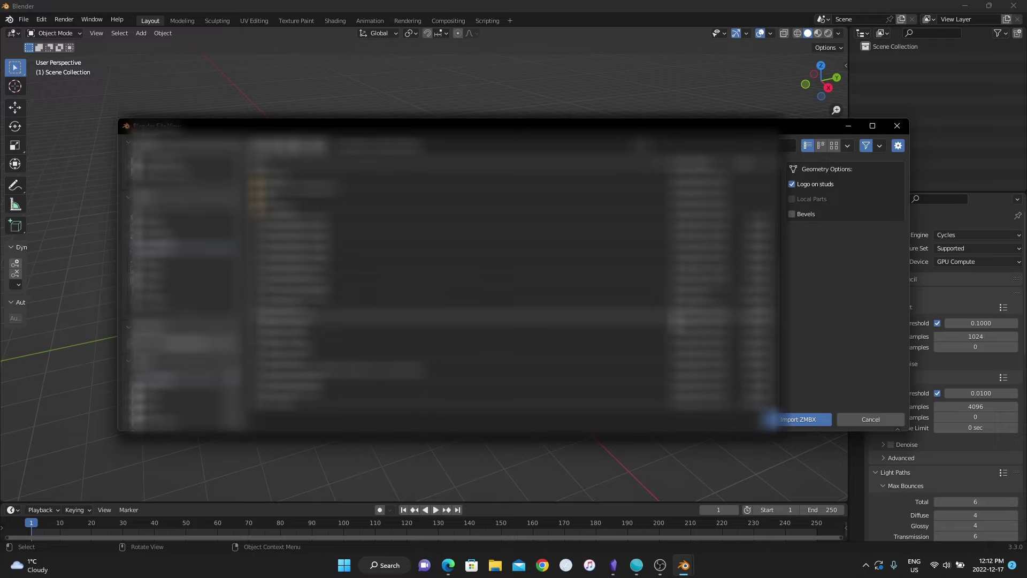
pyautogui.click(428, 292)
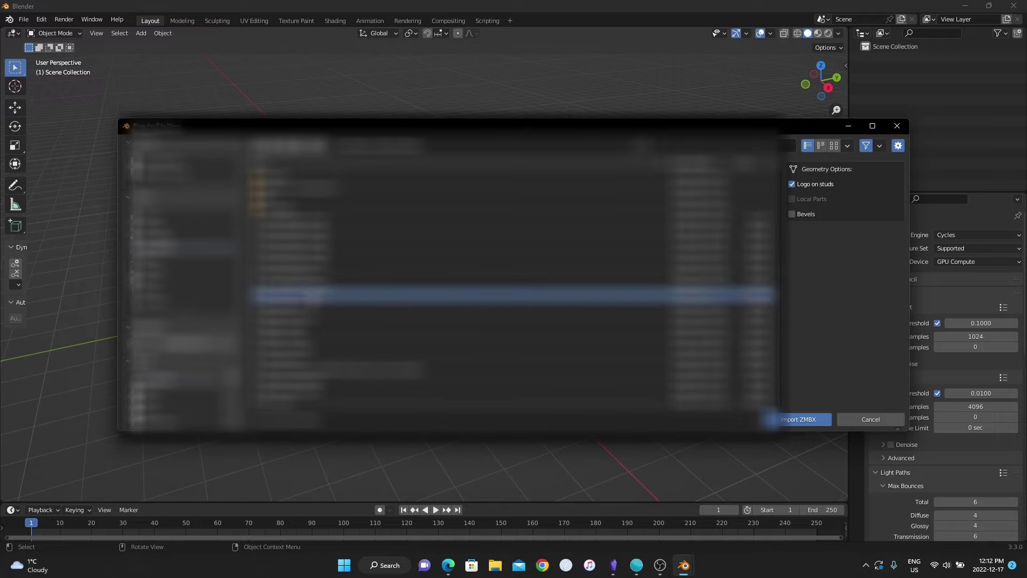
pyautogui.doubleClick(310, 295)
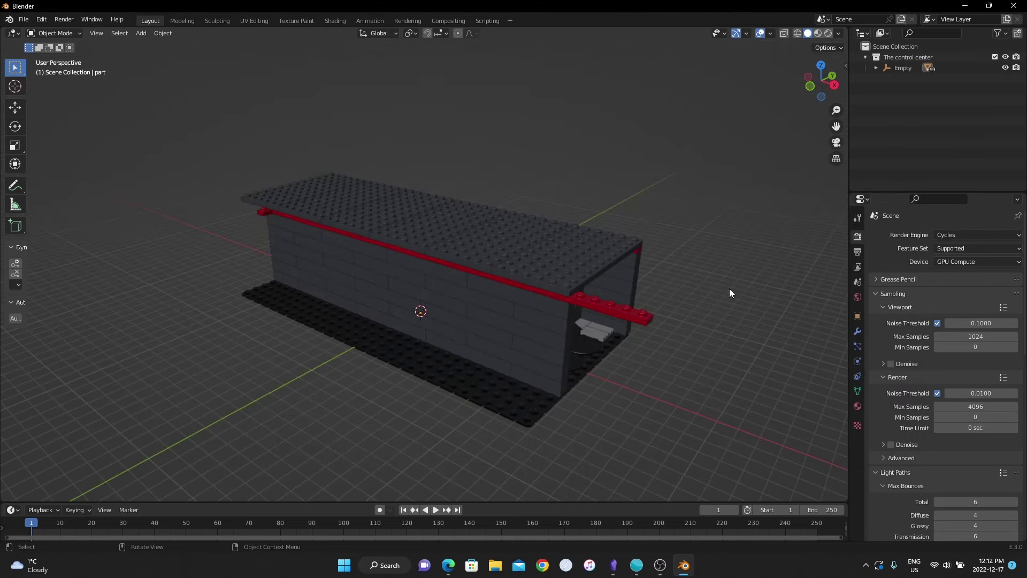
# Examine the imported control center's exterior and interior from several angles and distances.
pyautogui.moveTo(771, 290); pyautogui.dragTo(693, 258, button='middle')
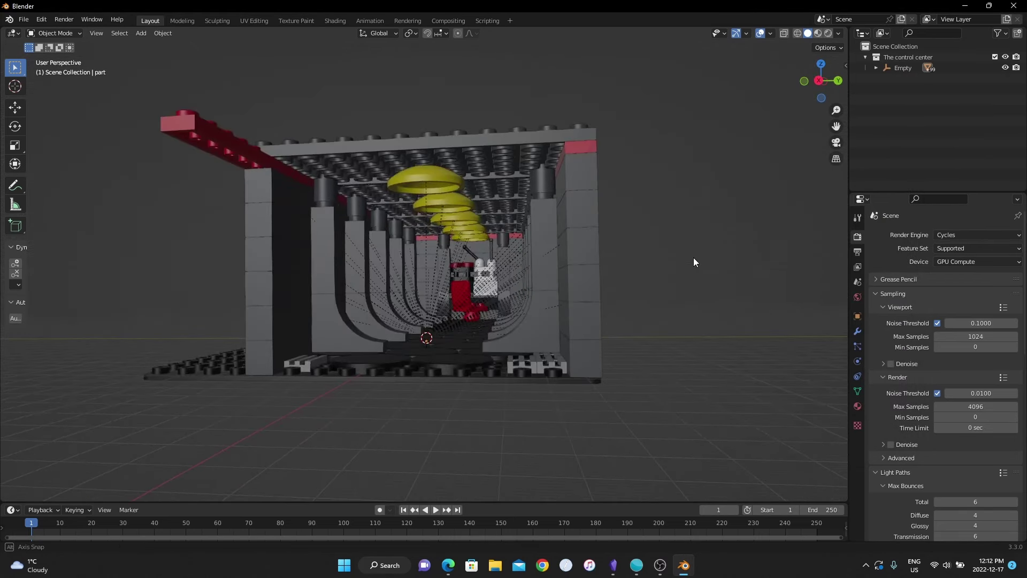
pyautogui.scroll(2, 610, 240)
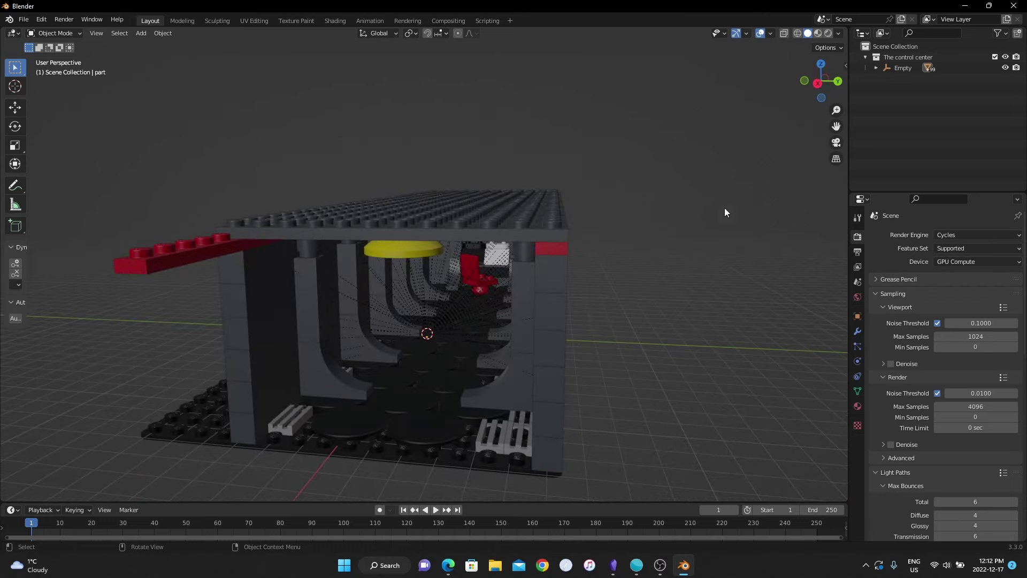
pyautogui.scroll(6, 547, 304)
pyautogui.scroll(-6, 514, 342)
pyautogui.moveTo(509, 347); pyautogui.dragTo(643, 354, button='middle')
pyautogui.scroll(6, 518, 317)
pyautogui.scroll(-6, 694, 314)
pyautogui.scroll(4, 580, 329)
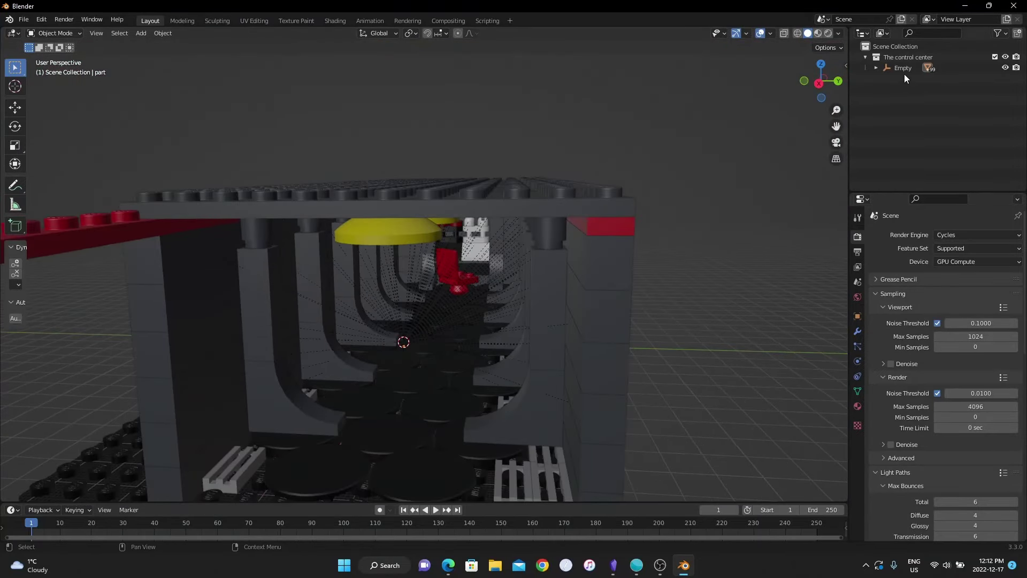
# Delete the Empty that parents the imported parts and collapse The control center collection.
pyautogui.click(903, 69)
pyautogui.press('x')
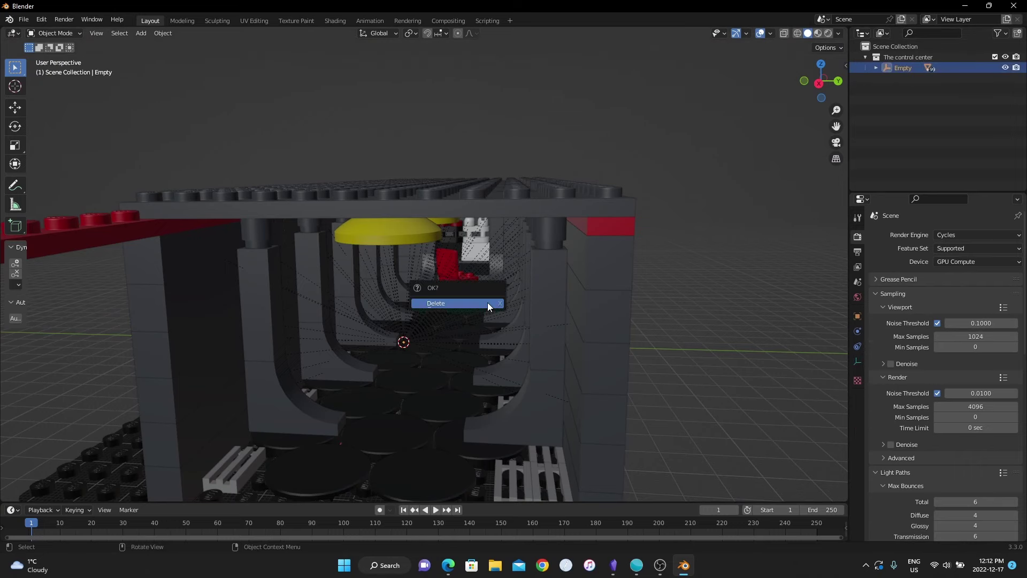
pyautogui.click(487, 303)
pyautogui.moveTo(486, 303); pyautogui.dragTo(486, 292, button='middle')
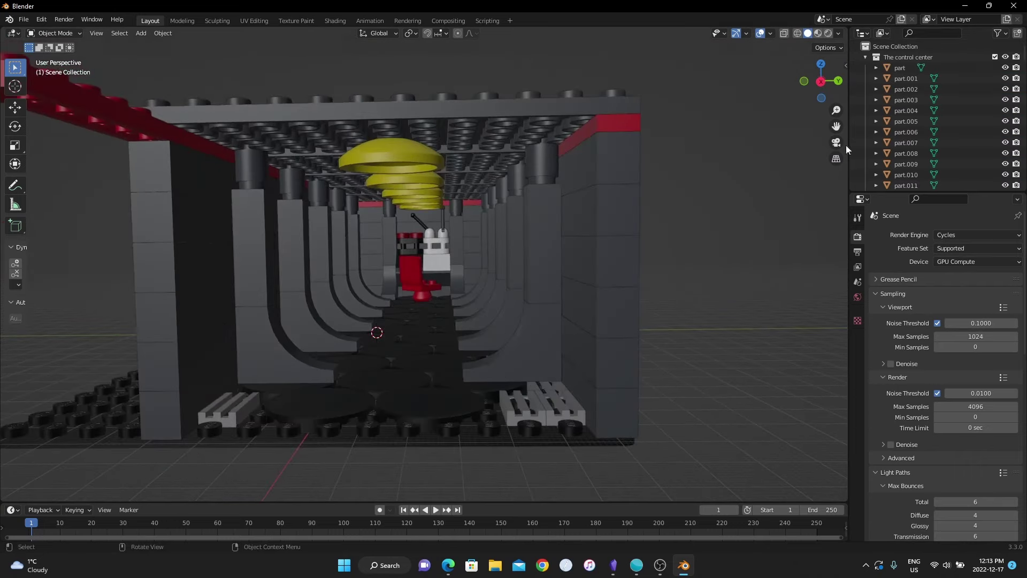
pyautogui.click(864, 56)
# Inspect the unparented model from far away, inside the corridor and along its outer wall.
pyautogui.scroll(-6, 605, 244)
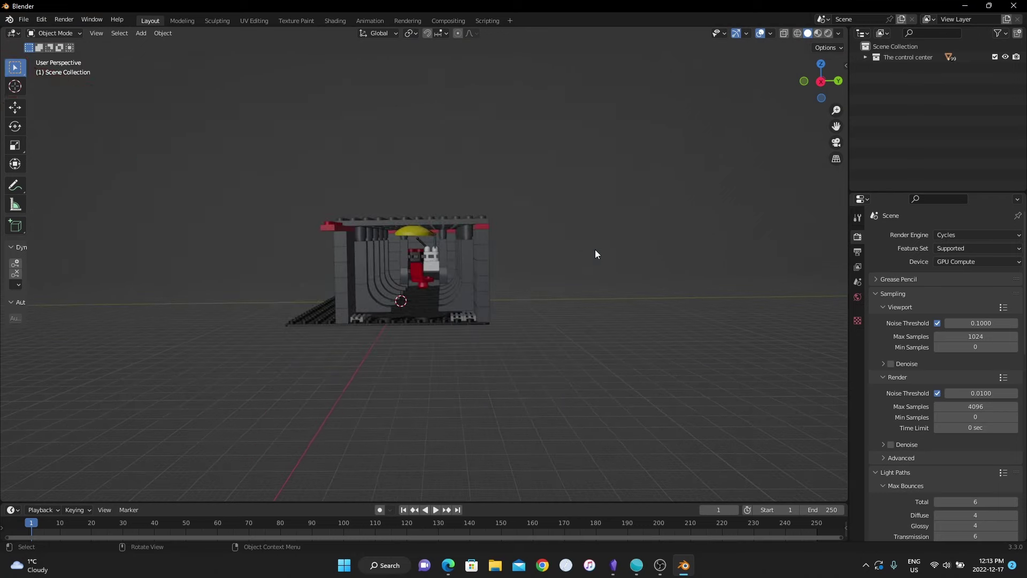
pyautogui.scroll(3, 566, 258)
pyautogui.moveTo(567, 258)
pyautogui.mouseDown(button='middle')
pyautogui.moveTo(595, 260)
pyautogui.moveTo(527, 259)
pyautogui.moveTo(584, 265)
pyautogui.mouseUp(button='middle')
pyautogui.scroll(-4, 583, 266)
pyautogui.scroll(-2, 583, 266)
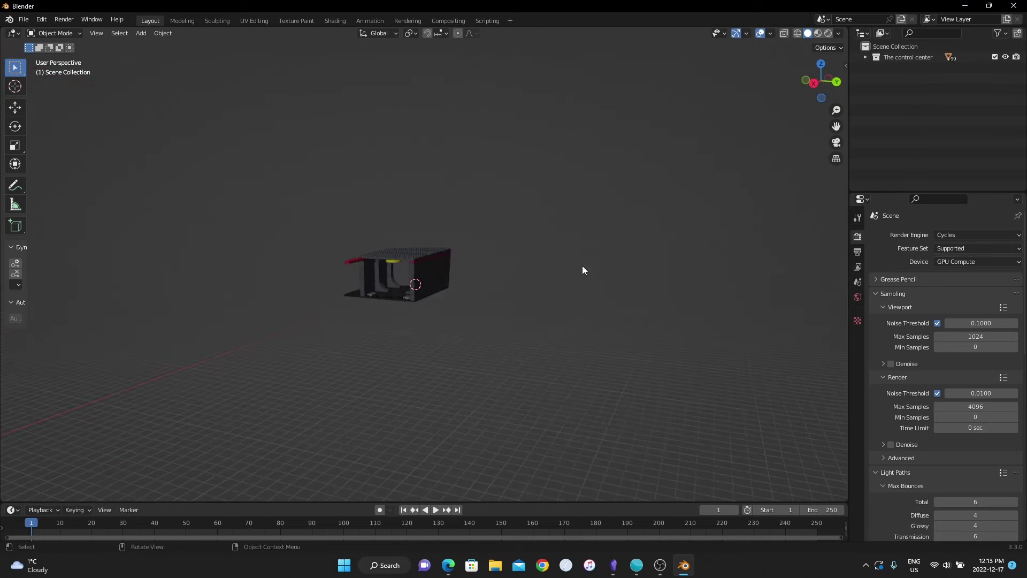
pyautogui.scroll(-3, 427, 269)
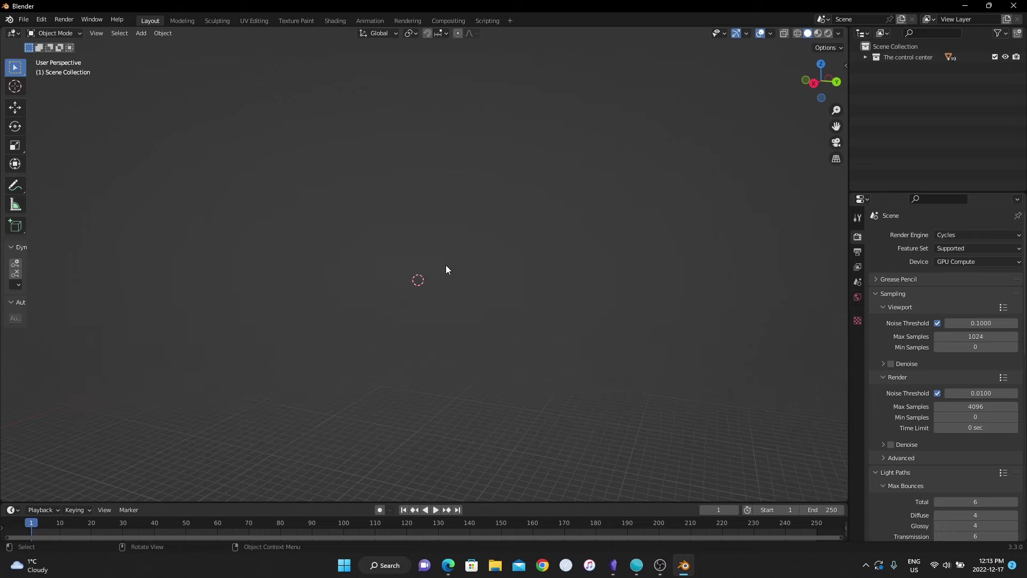
pyautogui.scroll(8, 445, 266)
pyautogui.moveTo(464, 262); pyautogui.dragTo(419, 280, button='middle')
pyautogui.scroll(4, 432, 303)
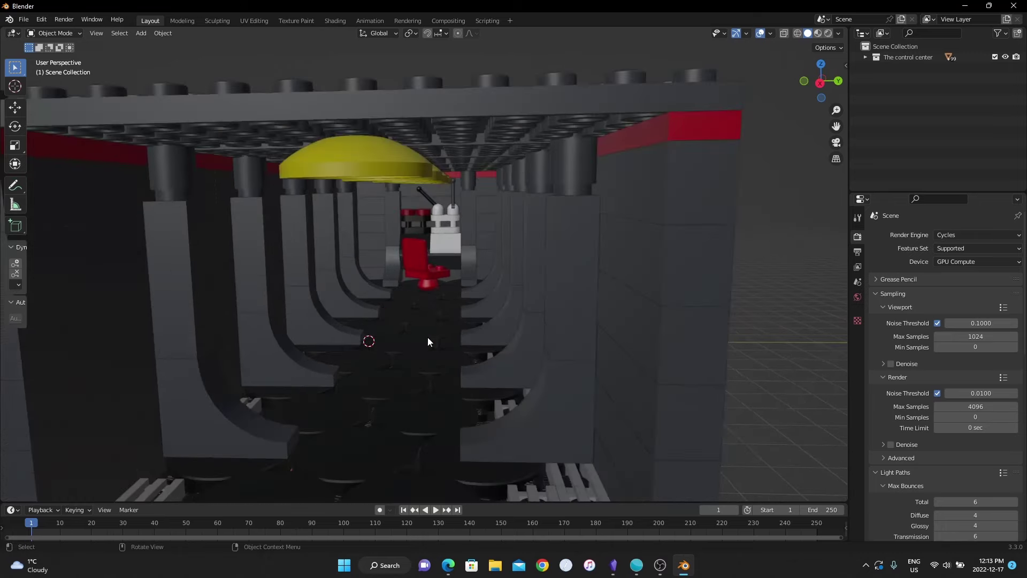
pyautogui.moveTo(428, 337)
pyautogui.mouseDown(button='middle')
pyautogui.moveTo(385, 338)
pyautogui.moveTo(438, 337)
pyautogui.mouseUp(button='middle')
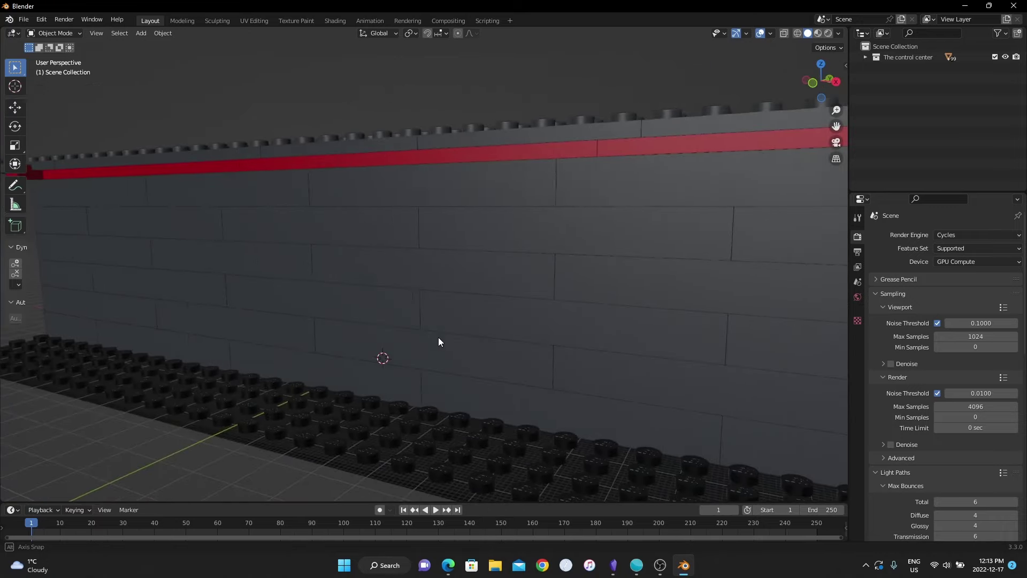
# Set the viewport's clip end distance to 1000000 m.
pyautogui.moveTo(530, 339); pyautogui.dragTo(419, 332, button='middle')
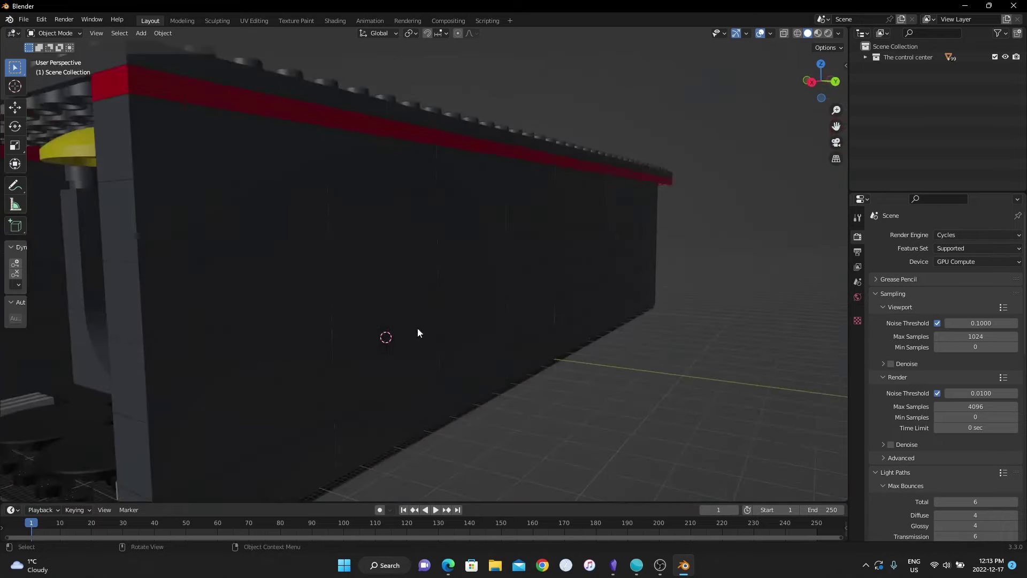
pyautogui.press('n')
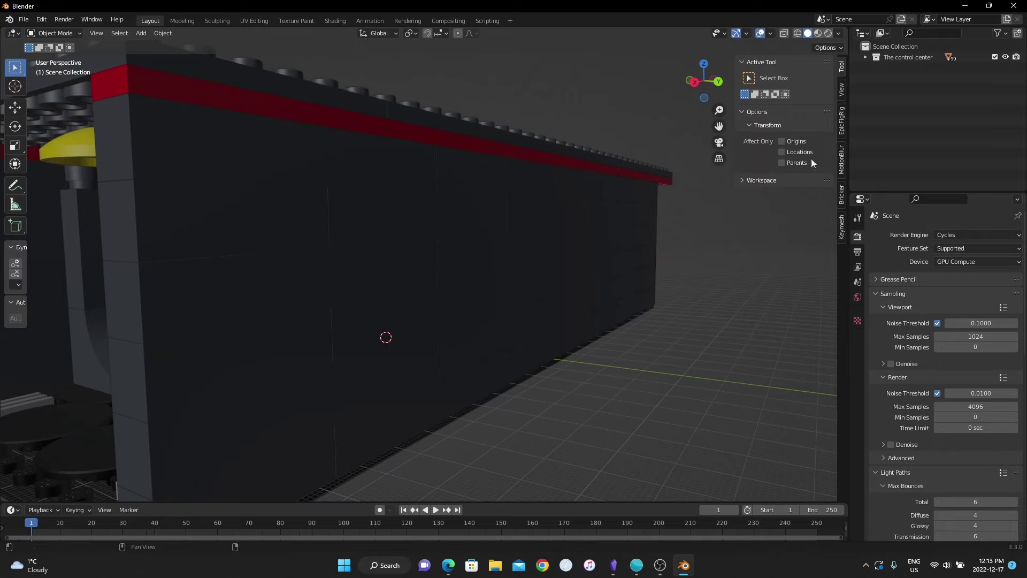
pyautogui.click(842, 88)
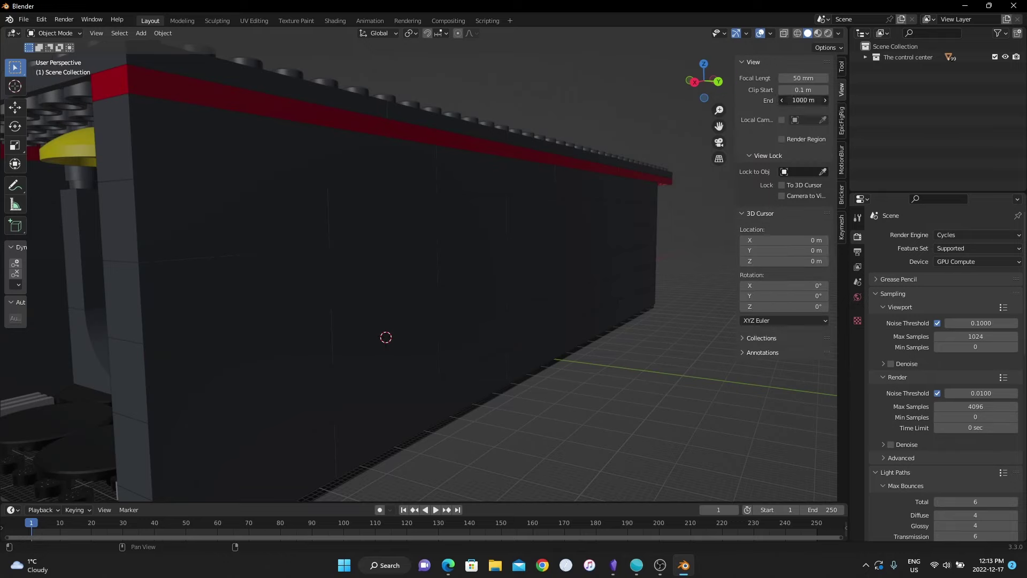
pyautogui.click(792, 100)
pyautogui.click(789, 101)
pyautogui.write('000')
pyautogui.press('Return')
# Examine the control center from far away and close up at the corridor entrance with the extended clipping distance.
pyautogui.moveTo(625, 365); pyautogui.dragTo(505, 251, button='middle')
pyautogui.scroll(-15, 505, 248)
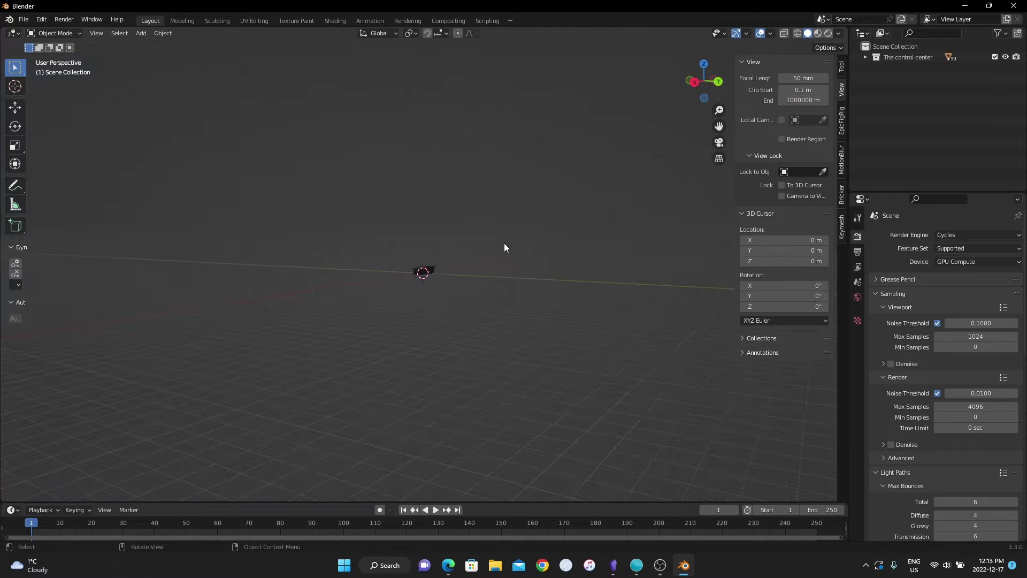
pyautogui.scroll(16, 505, 247)
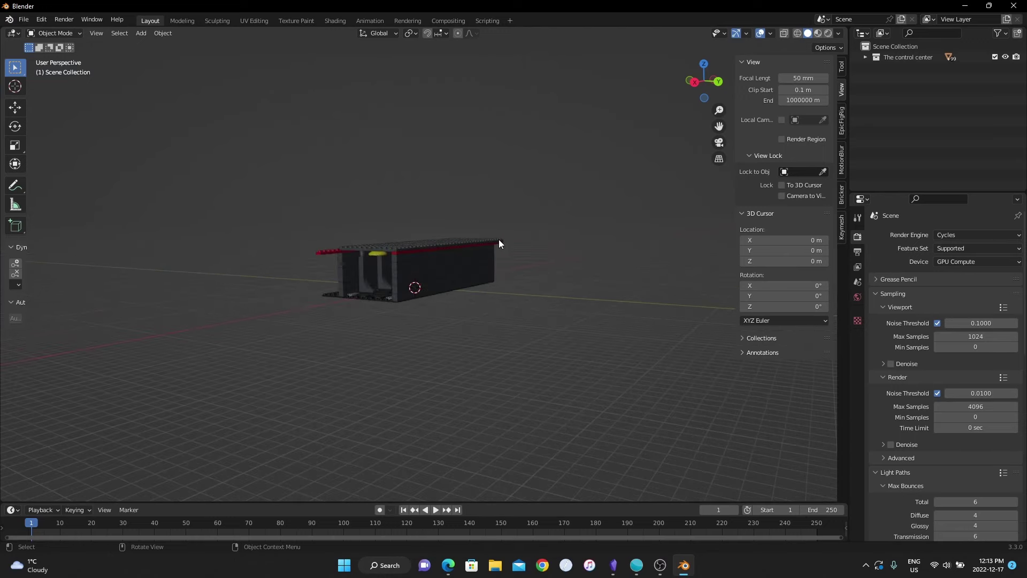
pyautogui.moveTo(405, 243); pyautogui.dragTo(451, 244, button='middle')
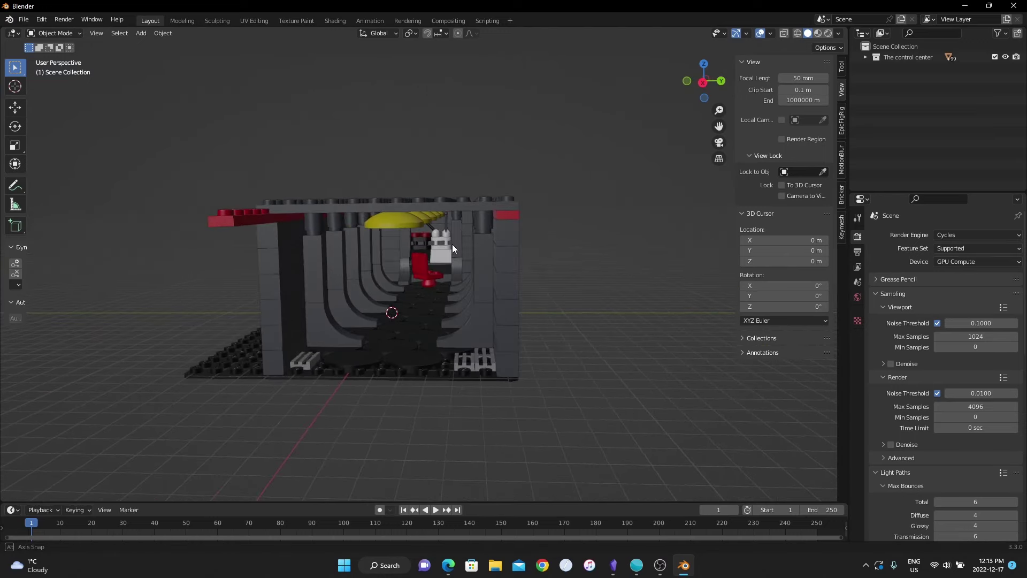
pyautogui.scroll(2, 452, 244)
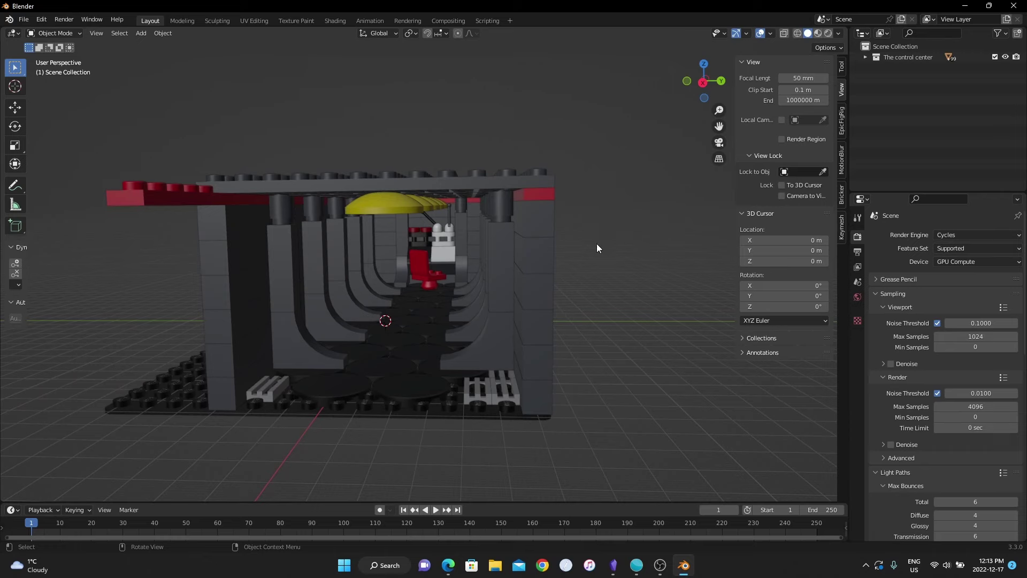
pyautogui.moveTo(597, 248); pyautogui.dragTo(439, 287, button='middle')
pyautogui.scroll(3, 534, 277)
pyautogui.scroll(-5, 534, 278)
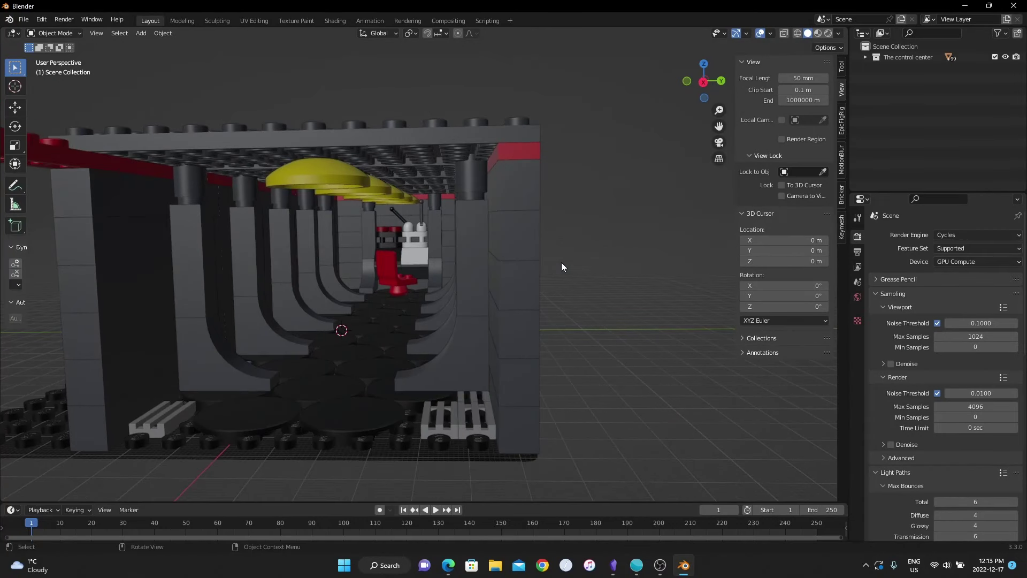
pyautogui.scroll(3, 561, 263)
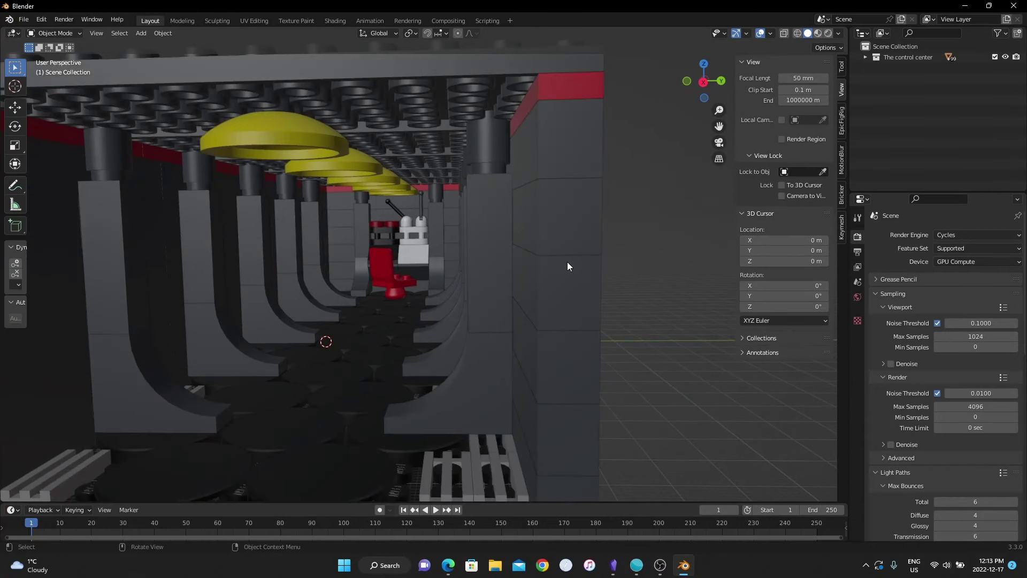
pyautogui.click(741, 62)
pyautogui.scroll(-4, 442, 209)
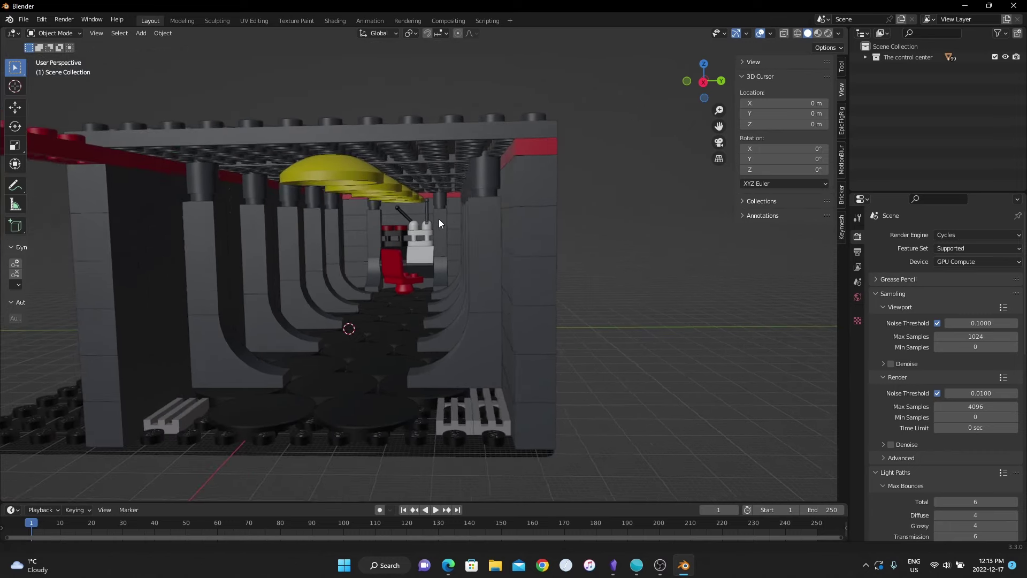
pyautogui.scroll(-2, 438, 219)
pyautogui.scroll(-1, 457, 225)
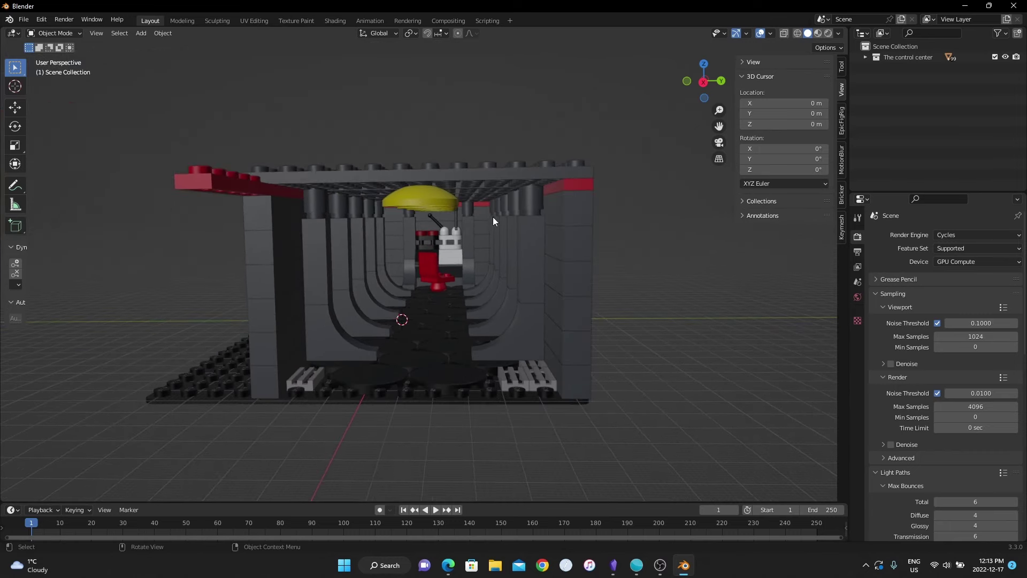
# Create a new collection under the Scene Collection and name it Cameras.
pyautogui.click(883, 50)
pyautogui.rightClick(890, 86)
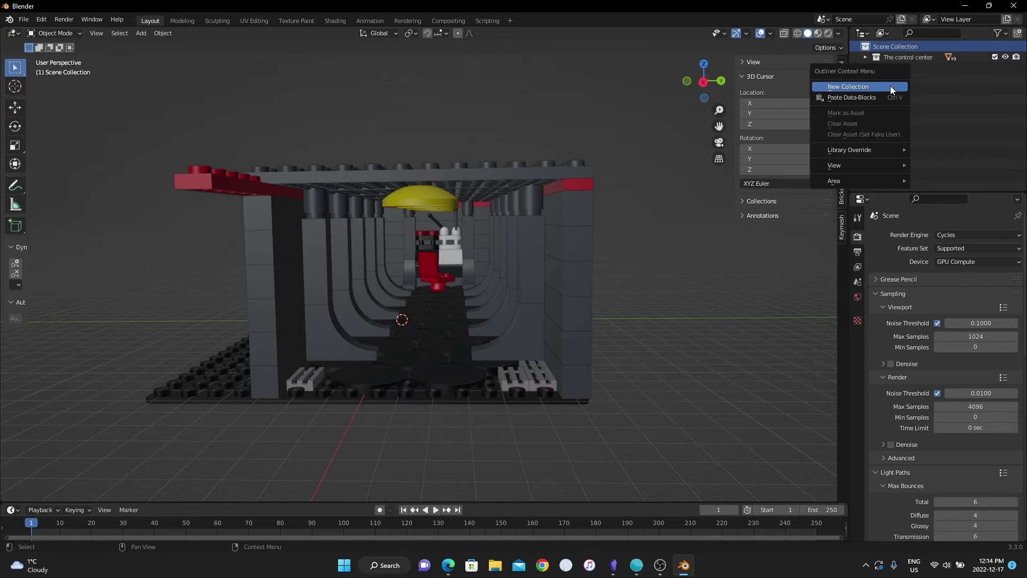
pyautogui.click(890, 86)
pyautogui.click(914, 71)
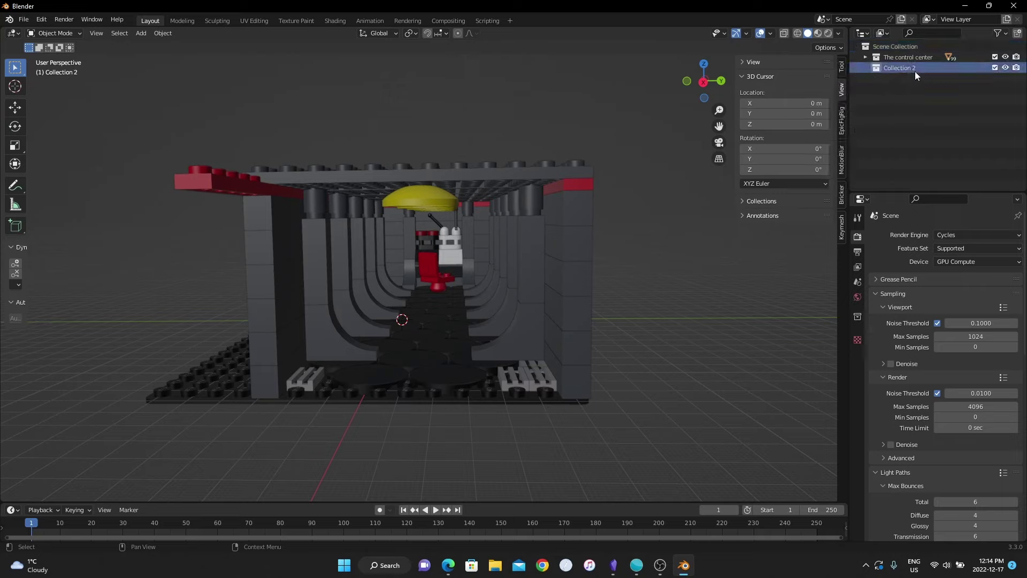
pyautogui.doubleClick(914, 72)
pyautogui.write('Cameras')
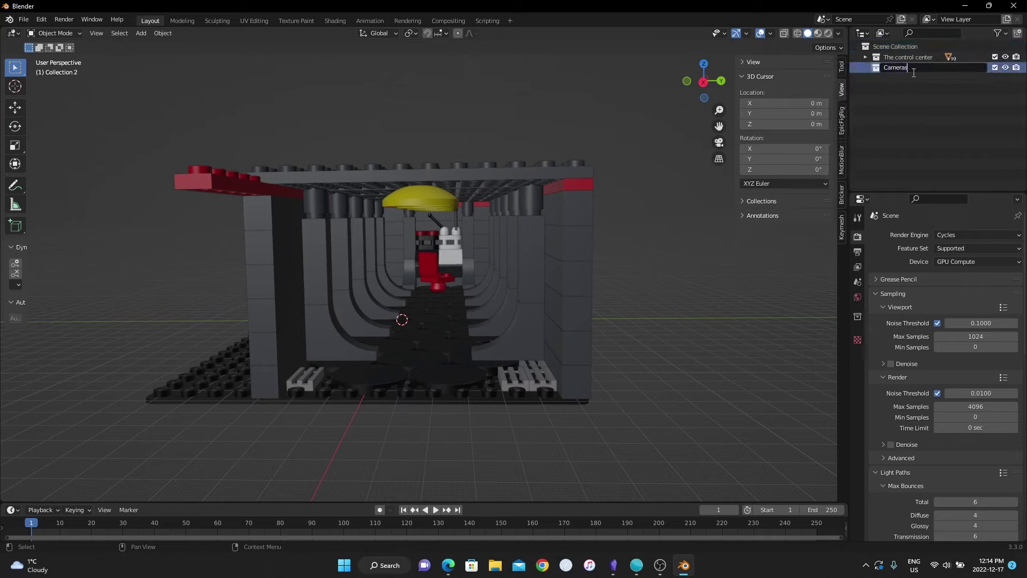
pyautogui.press('Return')
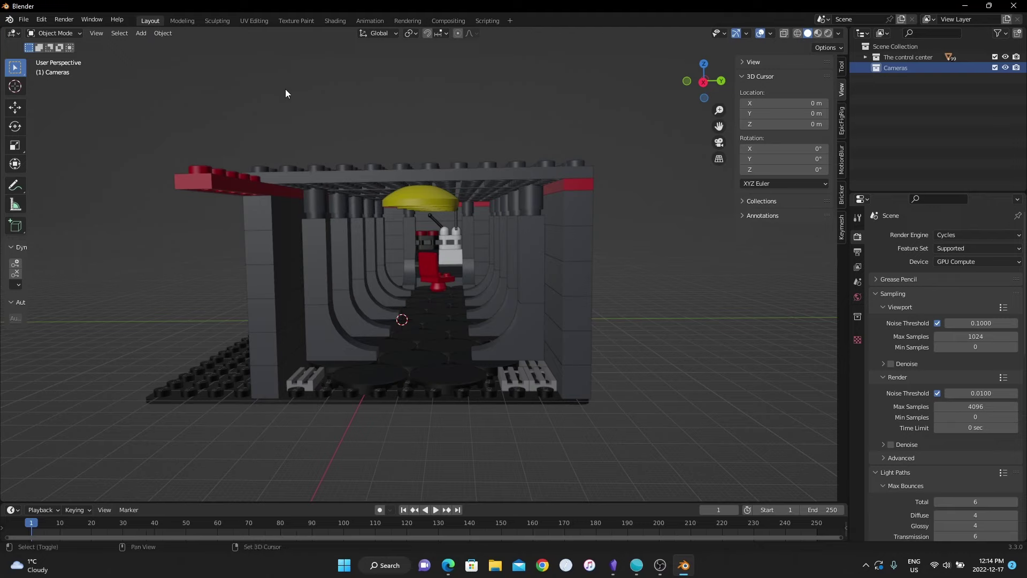
# Add a camera to the Cameras collection and view the scene through the active camera.
pyautogui.hotkey('shift', 'a')
pyautogui.moveTo(285, 89)
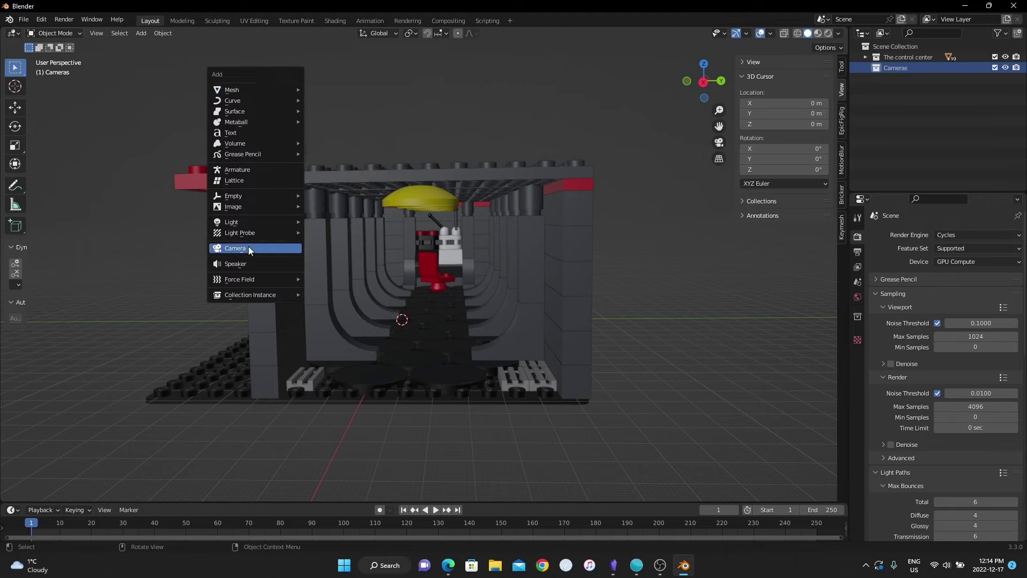
pyautogui.click(248, 247)
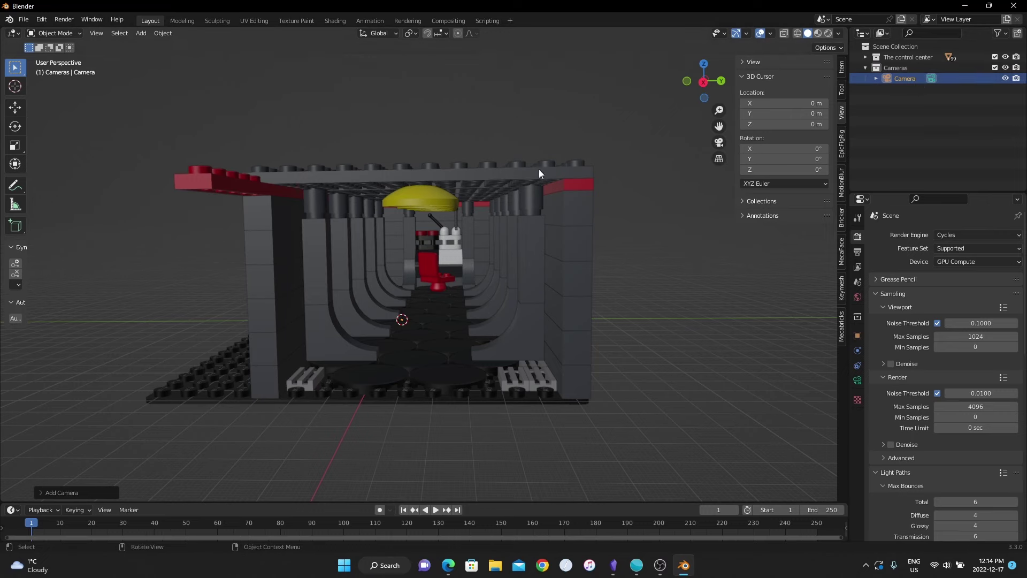
pyautogui.moveTo(539, 169); pyautogui.dragTo(527, 250, button='middle')
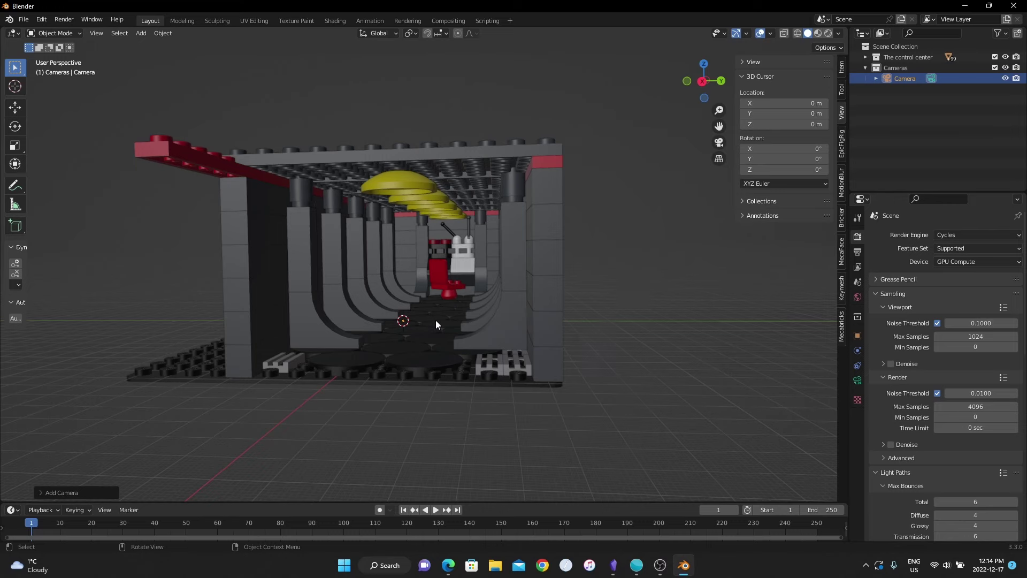
pyautogui.scroll(2, 435, 320)
pyautogui.click(97, 34)
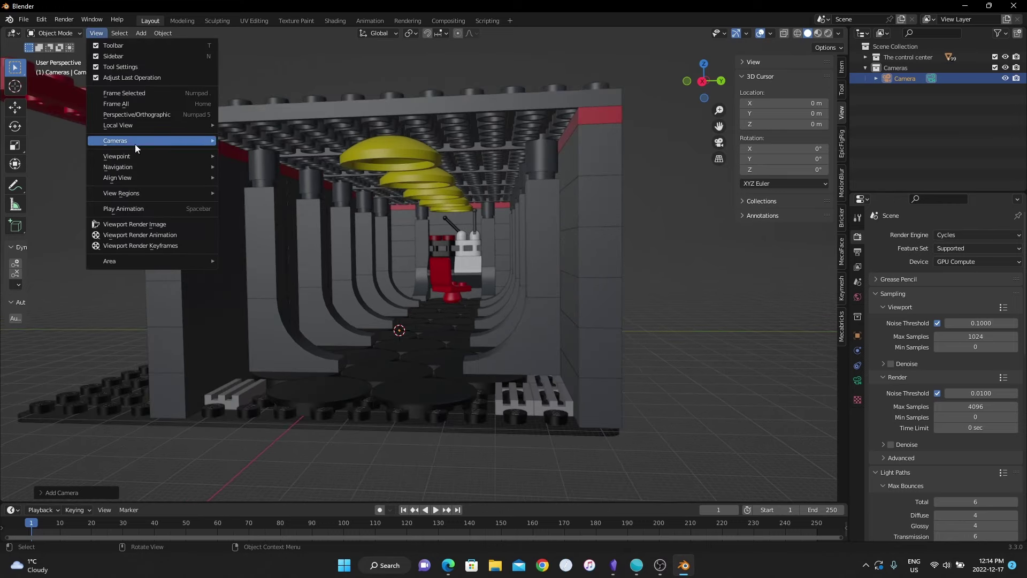
pyautogui.moveTo(134, 142)
pyautogui.click(271, 151)
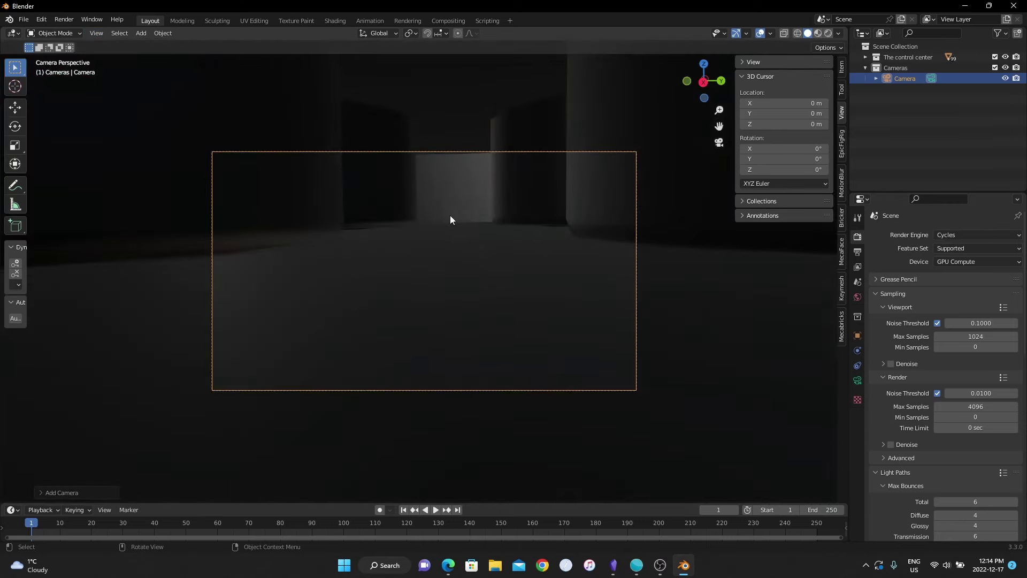
pyautogui.scroll(1, 553, 228)
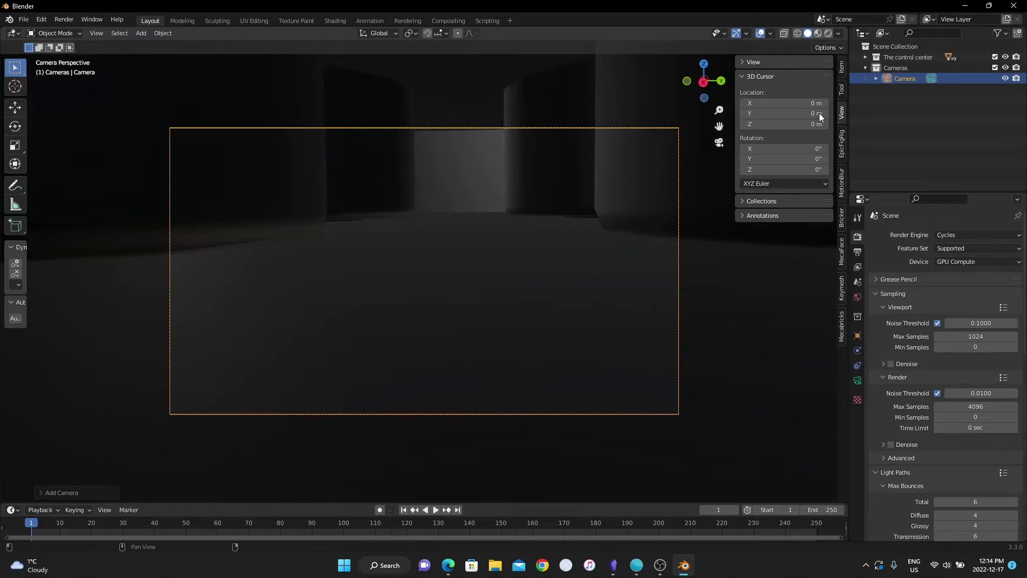
# Lock the camera to the view and frame the corridor from its entrance, looking toward the red chair and controls.
pyautogui.click(800, 62)
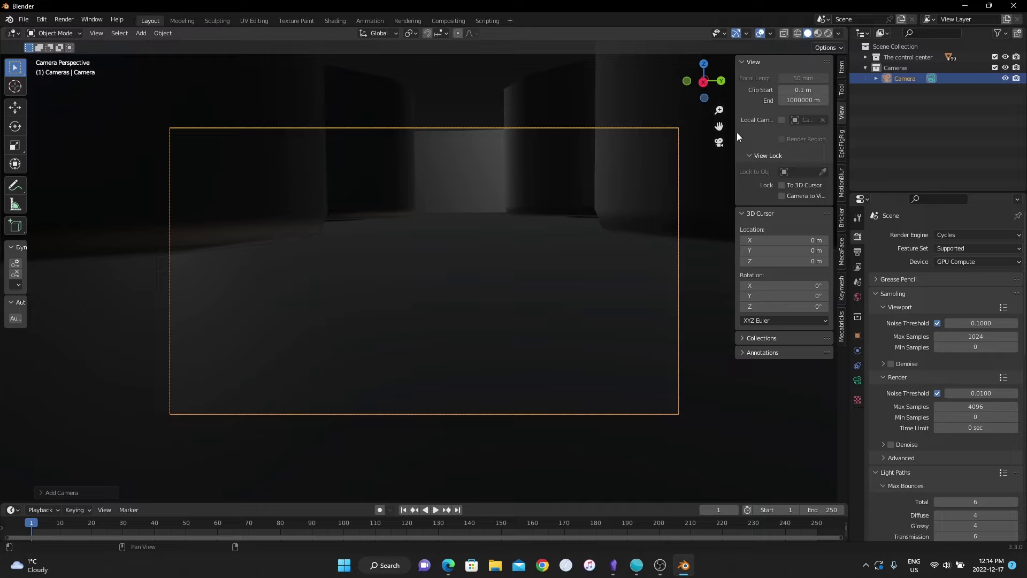
pyautogui.moveTo(736, 132); pyautogui.dragTo(716, 134)
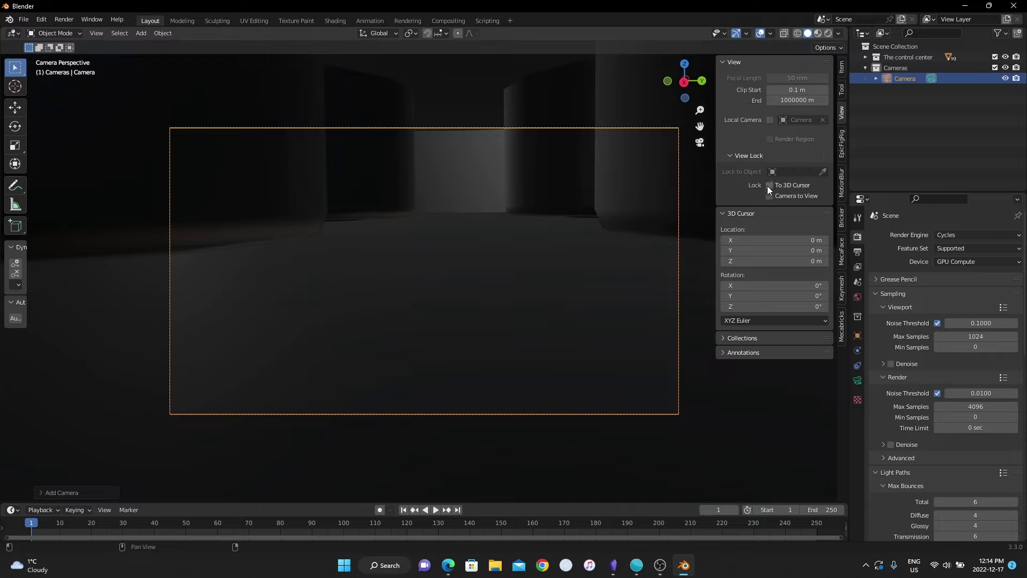
pyautogui.click(772, 194)
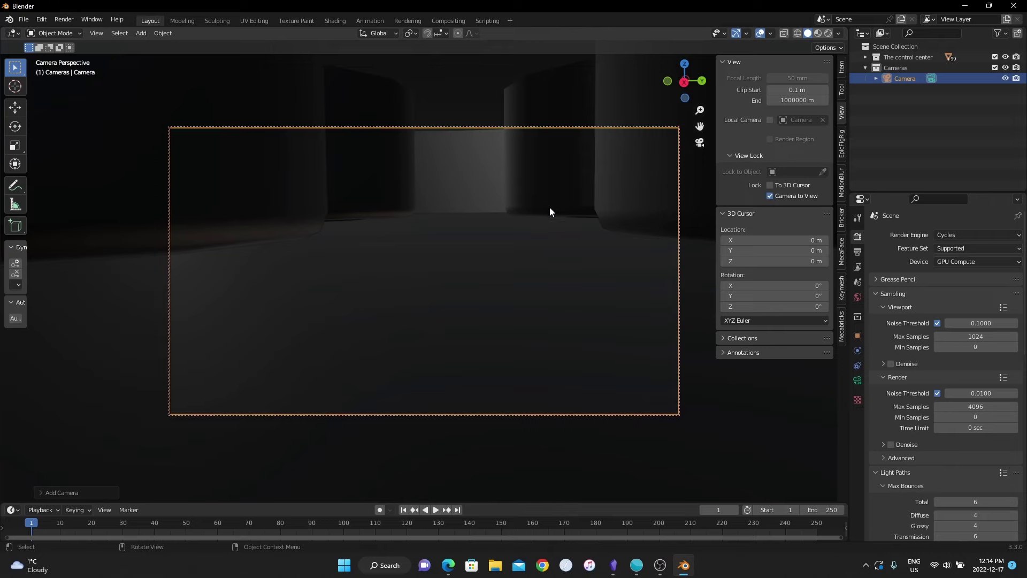
pyautogui.moveTo(550, 211); pyautogui.dragTo(455, 277, button='middle')
pyautogui.click(769, 196)
pyautogui.press('KP_0')
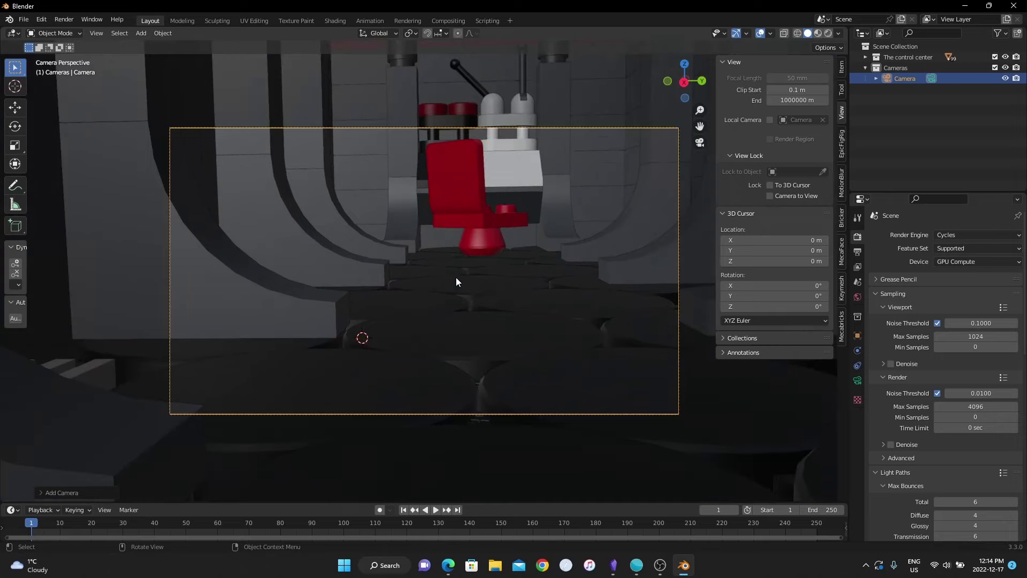
pyautogui.click(770, 196)
pyautogui.scroll(-6, 412, 261)
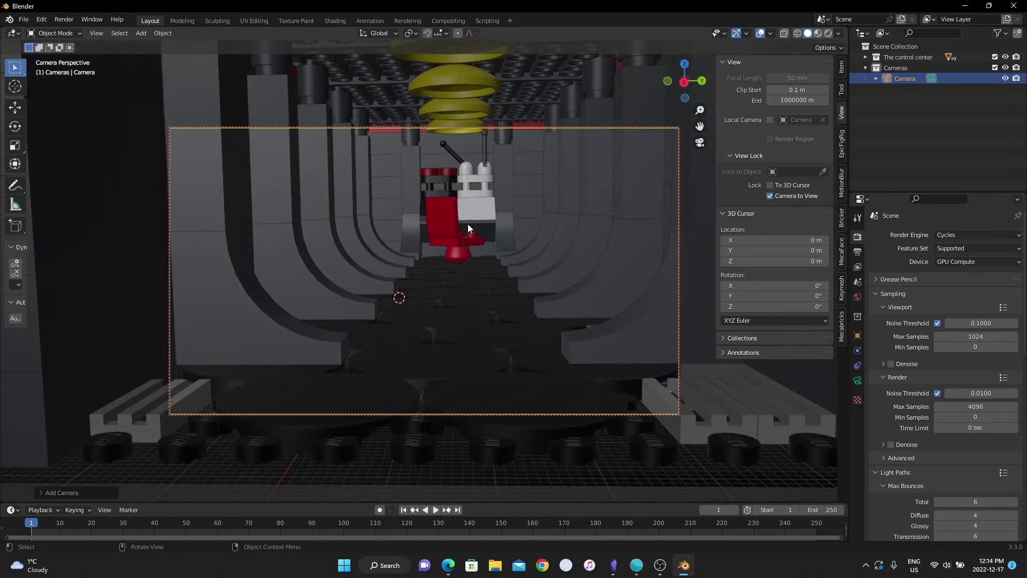
pyautogui.scroll(5, 431, 265)
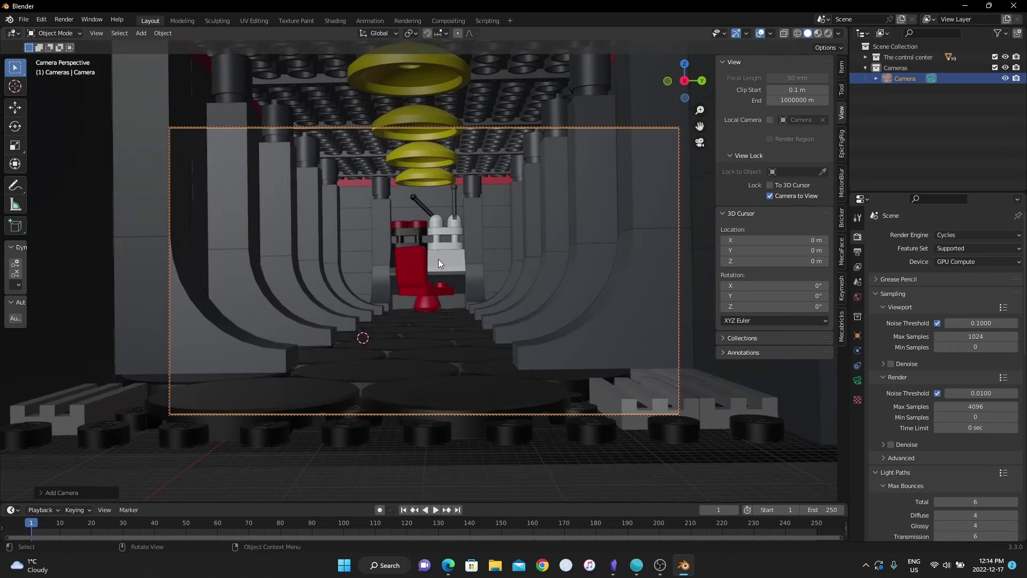
pyautogui.moveTo(438, 259); pyautogui.dragTo(529, 262, button='middle')
# Enable the Thirds composition guide for the camera and reframe the corridor slightly closer and lower in the shot.
pyautogui.click(858, 380)
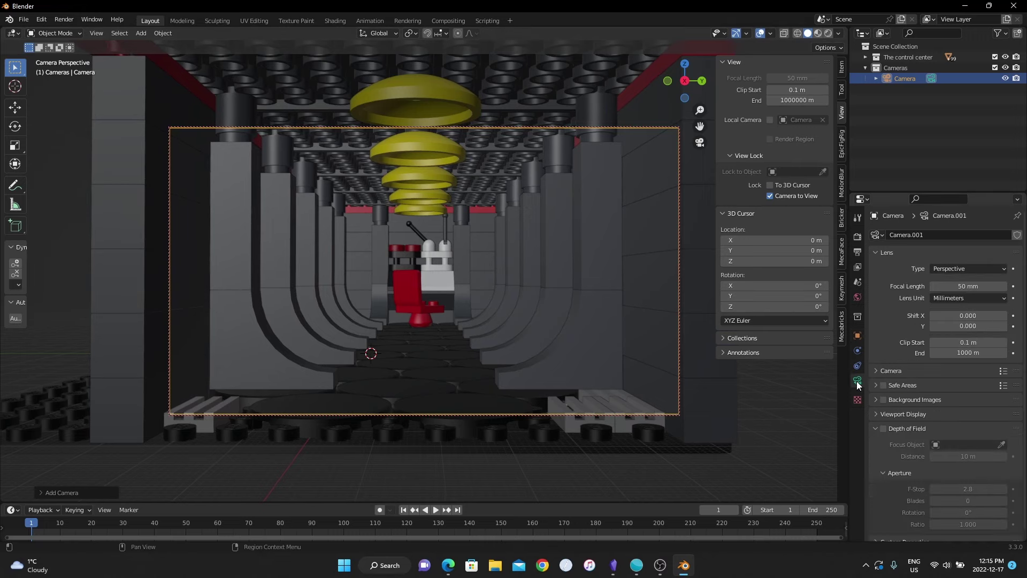
pyautogui.scroll(-1, 923, 358)
pyautogui.click(887, 407)
pyautogui.scroll(-4, 912, 384)
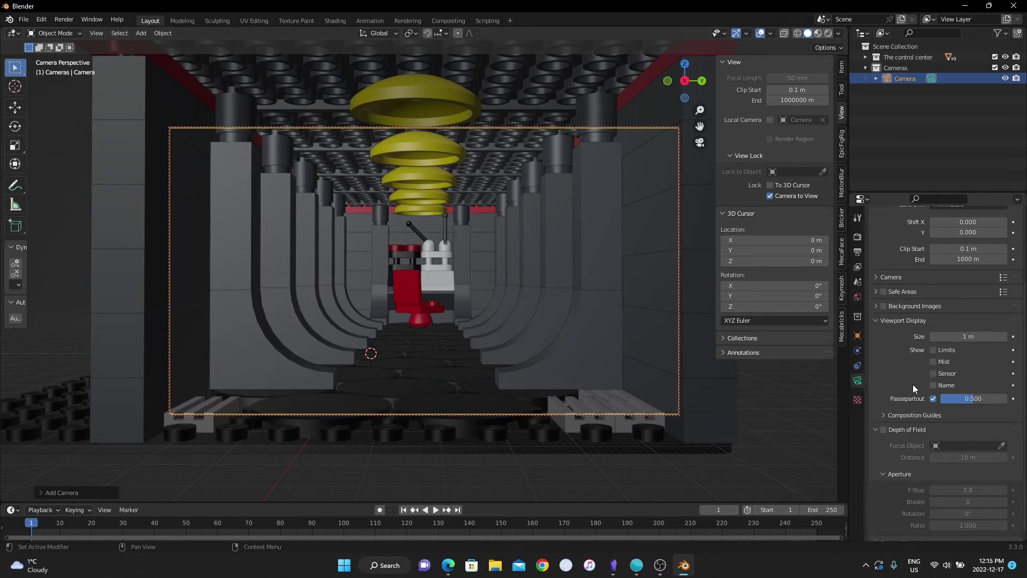
pyautogui.click(906, 414)
pyautogui.scroll(-2, 917, 380)
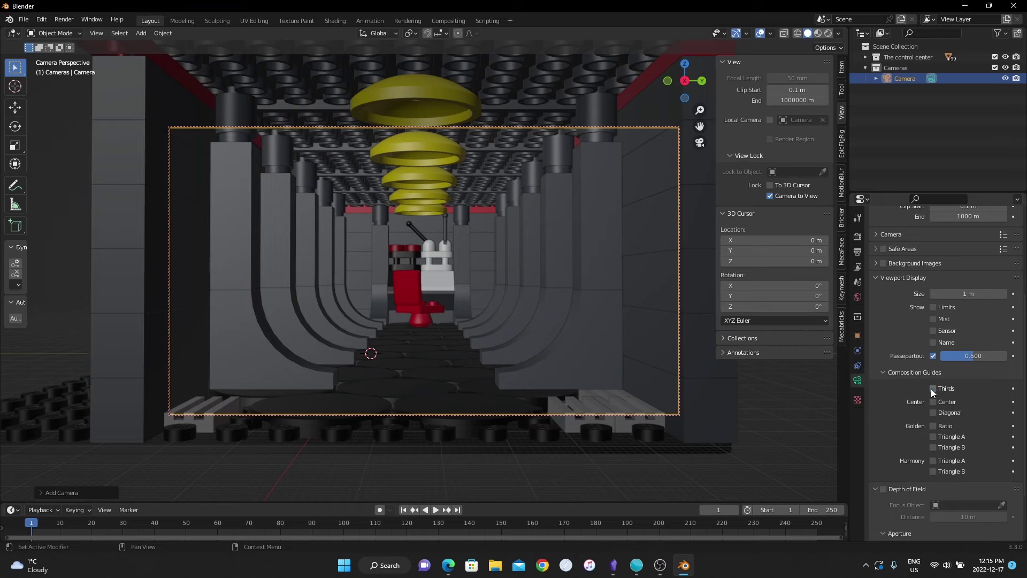
pyautogui.click(933, 388)
pyautogui.keyDown('shift'); pyautogui.moveTo(538, 300); pyautogui.dragTo(539, 283, button='middle'); pyautogui.keyUp('shift')
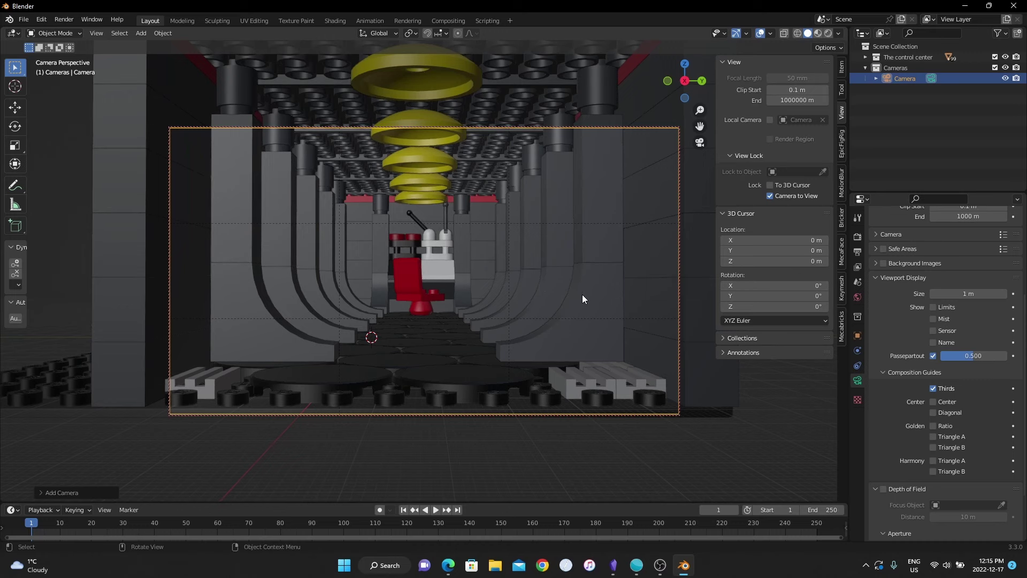
pyautogui.scroll(2, 582, 296)
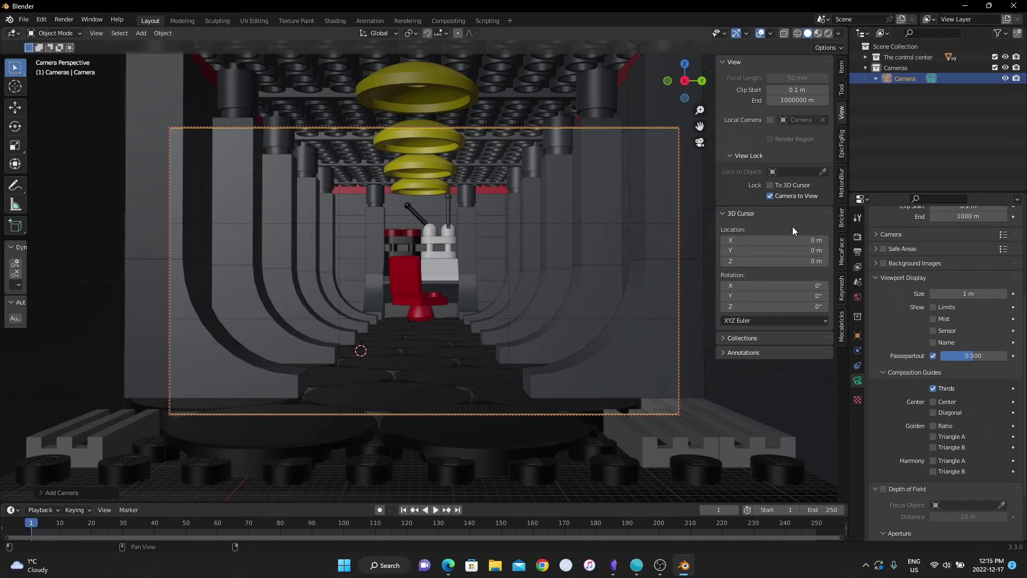
# Add a second camera to the scene and move it into the Cameras collection.
pyautogui.click(888, 49)
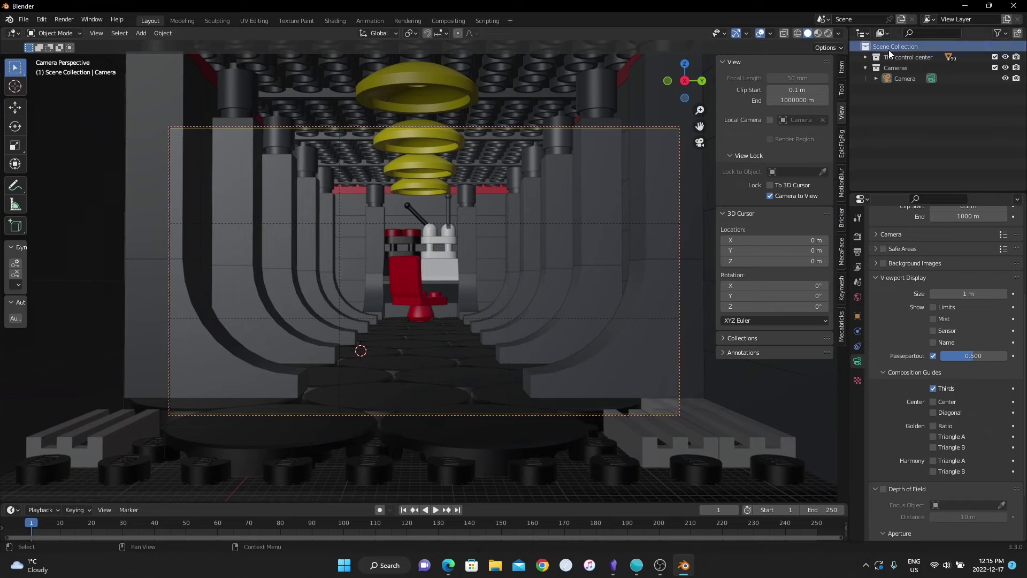
pyautogui.hotkey('shift', 'a')
pyautogui.click(409, 211)
pyautogui.moveTo(901, 94); pyautogui.dragTo(903, 73)
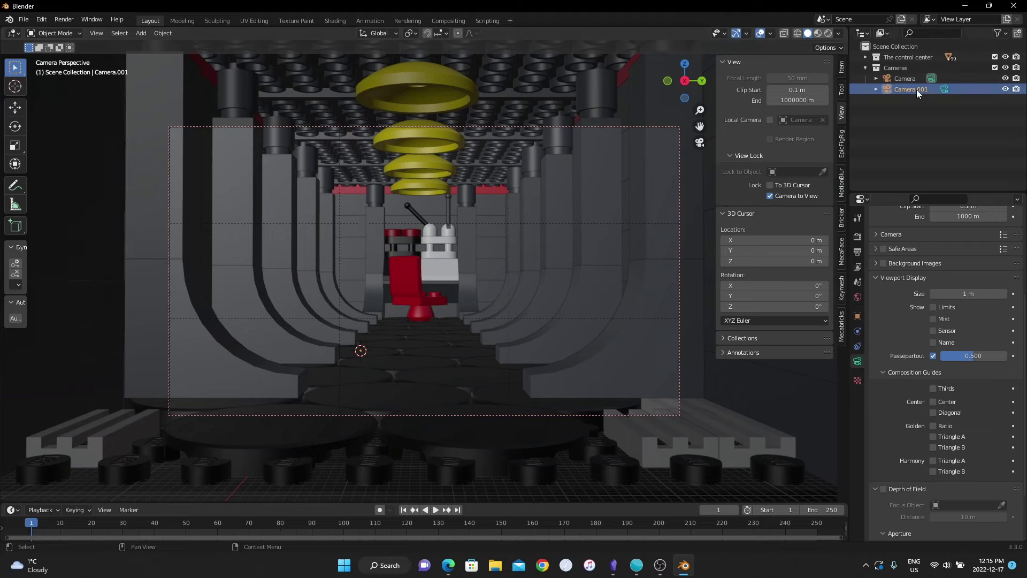
# Set the second camera, Camera.001, as the scene's active camera.
pyautogui.click(163, 37)
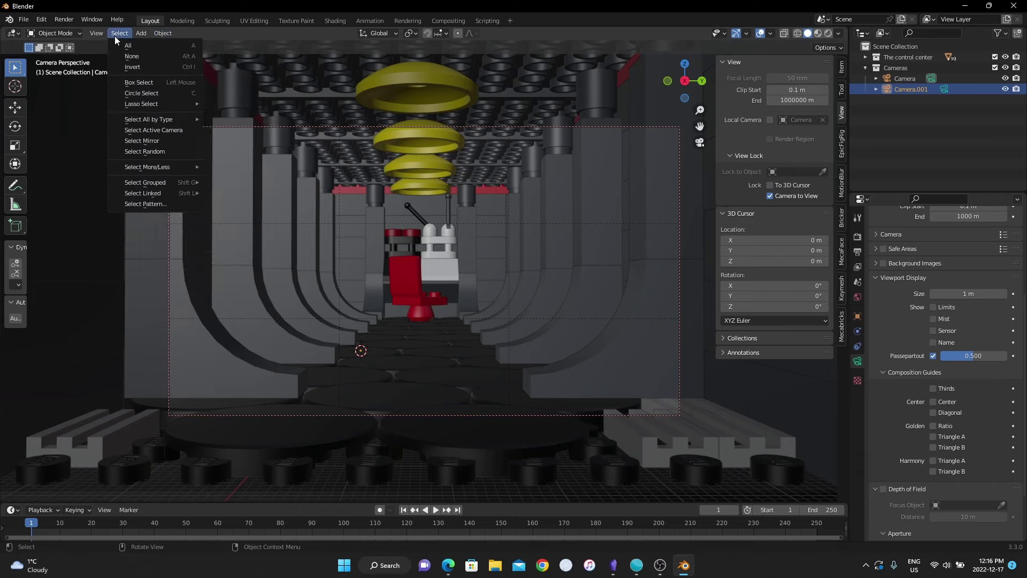
pyautogui.moveTo(103, 34)
pyautogui.moveTo(132, 142)
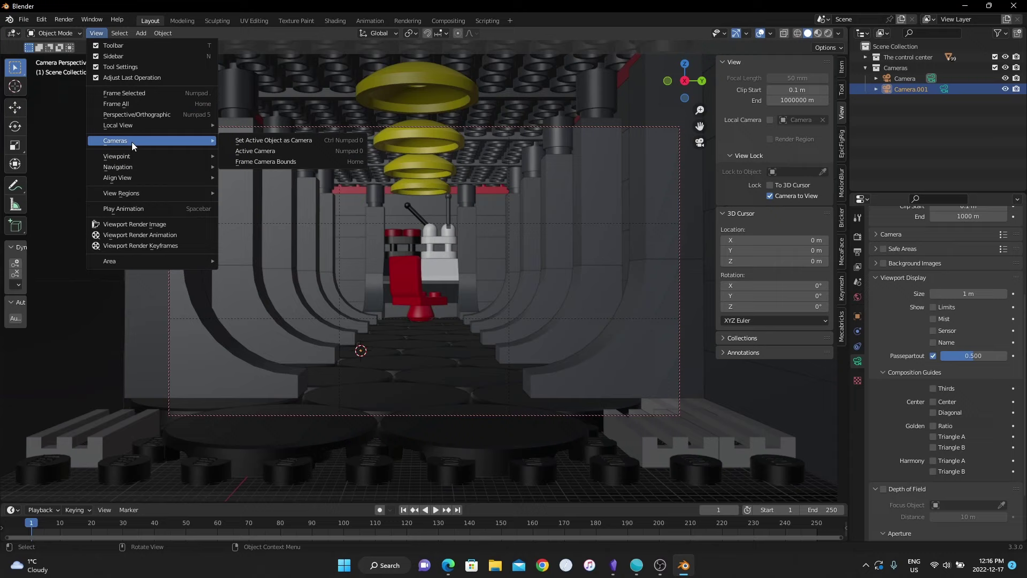
pyautogui.click(261, 141)
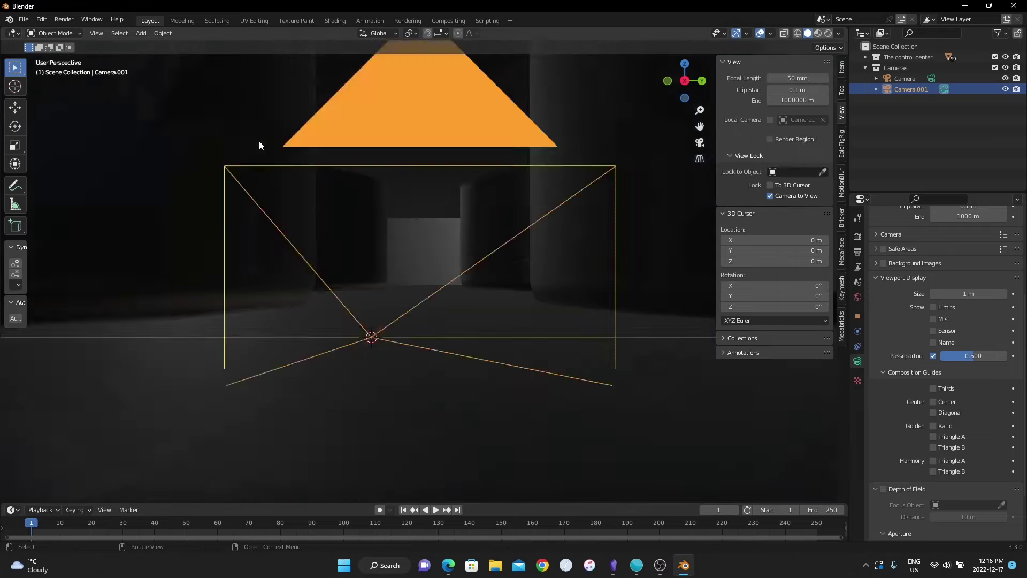
# Bring the second camera through the corridor to the red chair and frame the selected chair seat in its view.
pyautogui.moveTo(524, 198); pyautogui.dragTo(468, 230, button='middle')
pyautogui.click(467, 228)
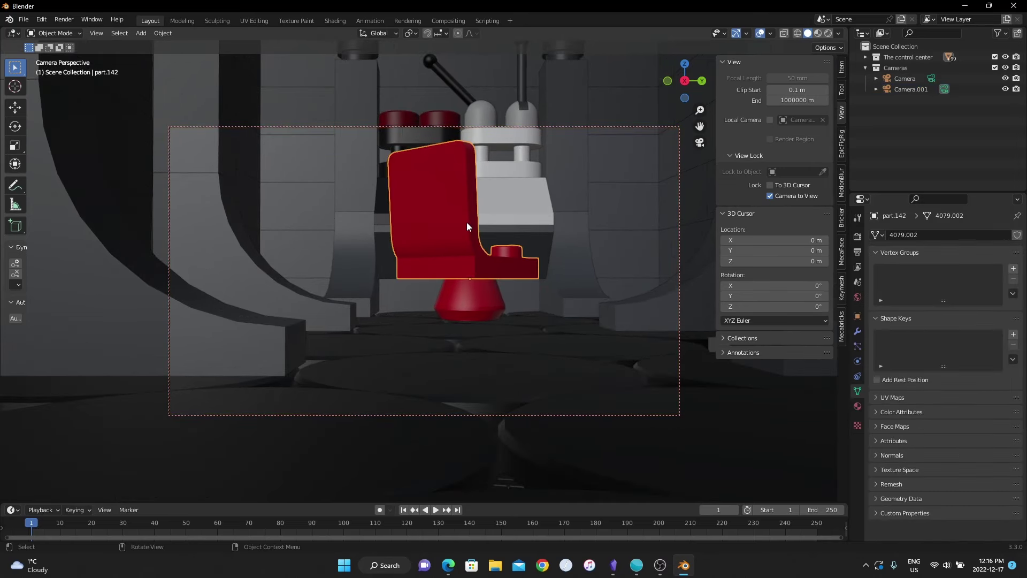
pyautogui.moveTo(467, 223); pyautogui.dragTo(177, 52, button='middle')
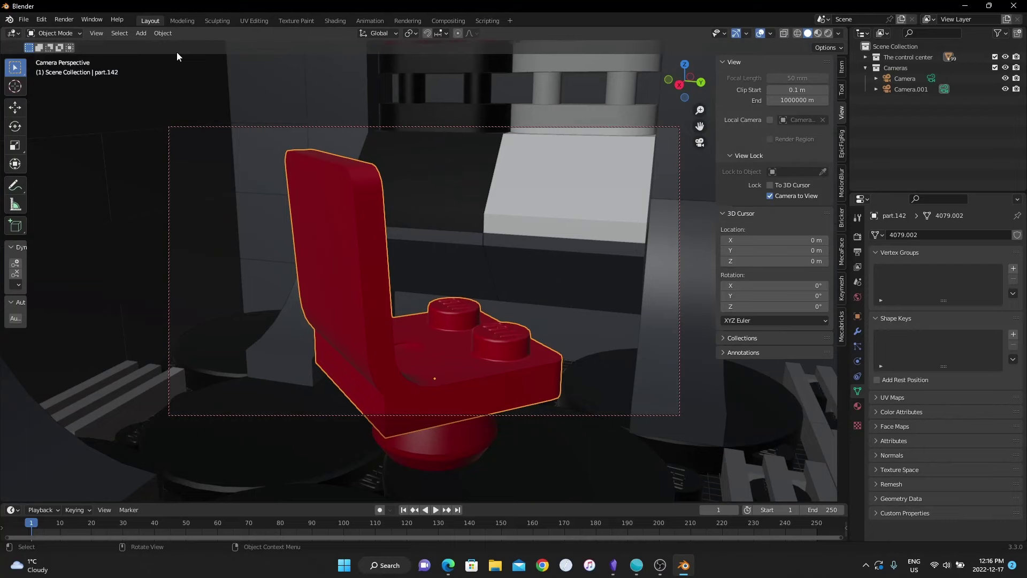
pyautogui.click(90, 33)
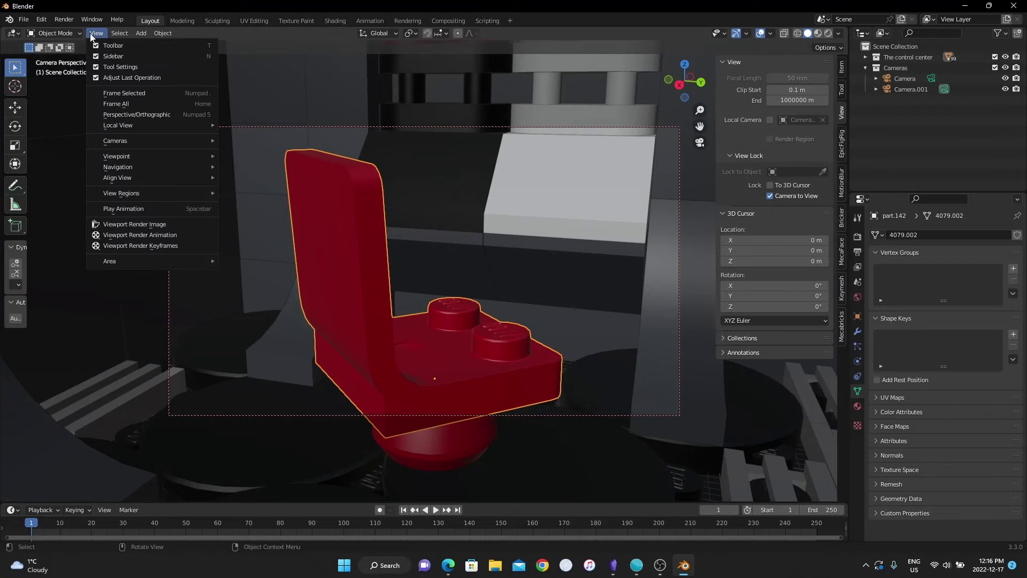
pyautogui.click(129, 93)
# Orbit the second camera to a side view of the red chair and pull back, placing the chair left of the shot's centre.
pyautogui.moveTo(411, 176); pyautogui.dragTo(509, 215, button='middle')
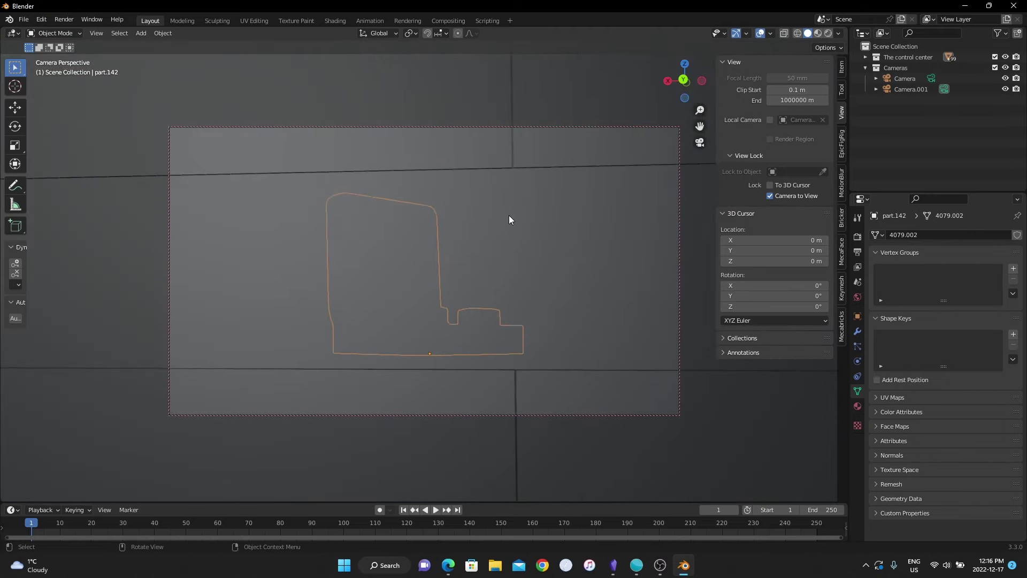
pyautogui.moveTo(541, 261); pyautogui.dragTo(544, 267, button='middle')
pyautogui.scroll(-2, 544, 264)
pyautogui.scroll(5, 544, 262)
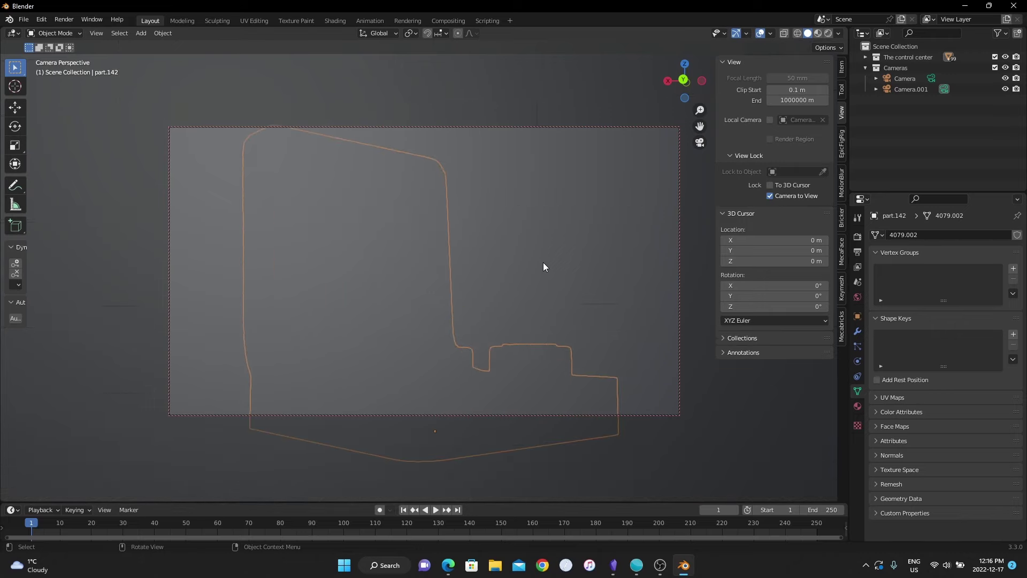
pyautogui.scroll(2, 544, 267)
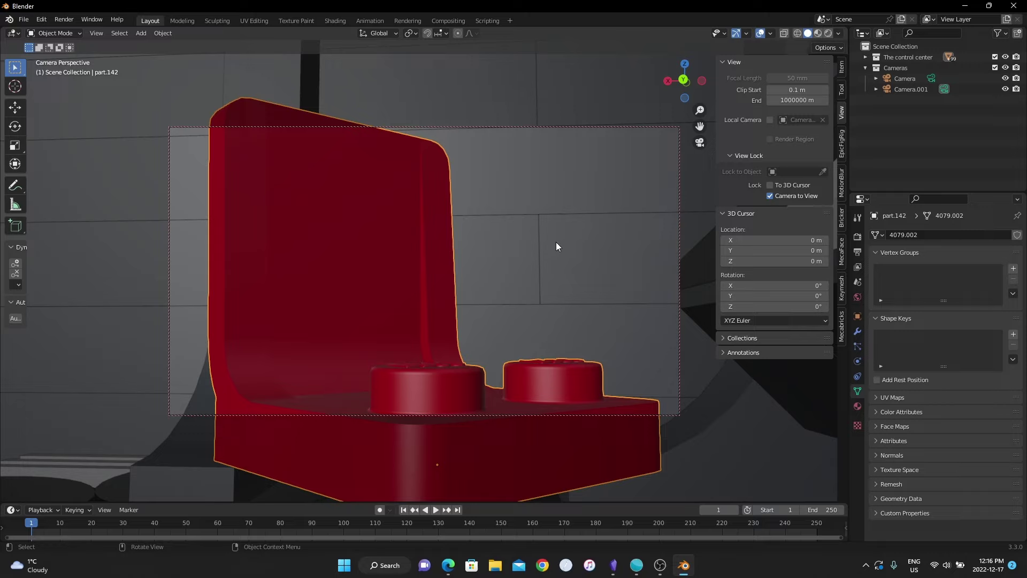
pyautogui.scroll(-6, 556, 242)
pyautogui.keyDown('shift'); pyautogui.moveTo(623, 244); pyautogui.dragTo(501, 282, button='middle'); pyautogui.keyUp('shift')
pyautogui.scroll(-3, 502, 271)
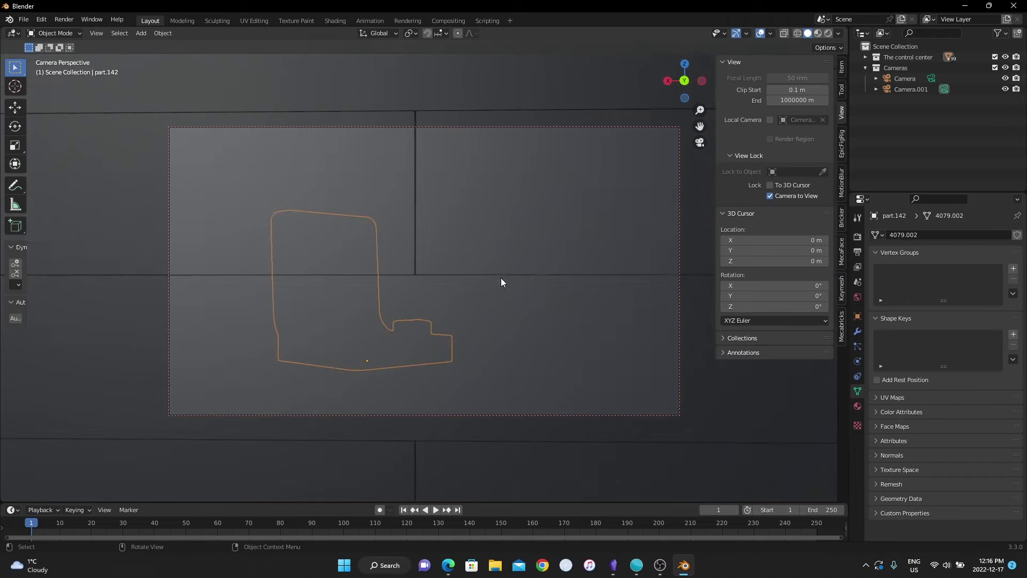
# Set the second camera's clip end to 100000 m and raise its clip start to 57.4 m.
pyautogui.click(425, 127)
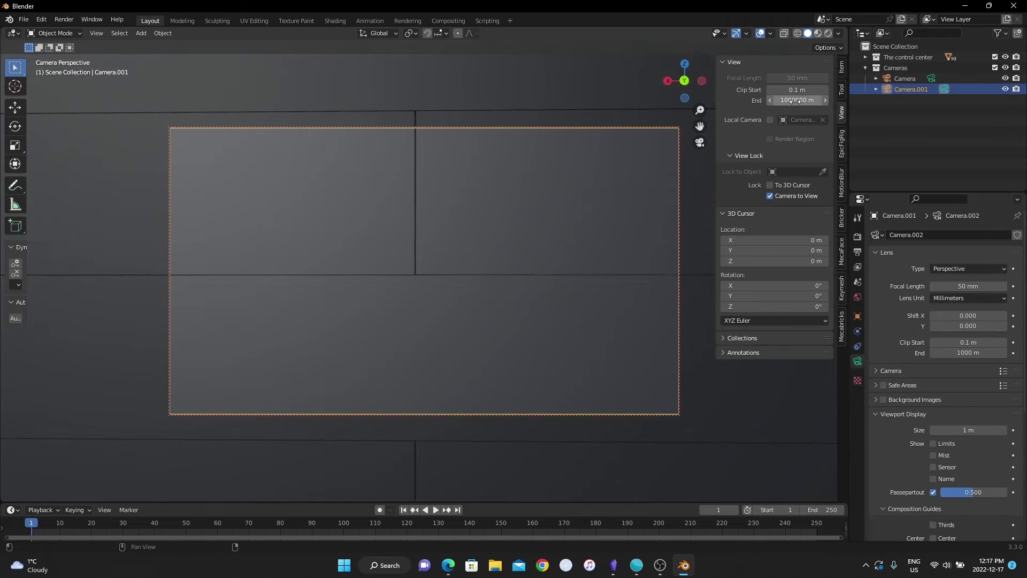
pyautogui.click(972, 355)
pyautogui.click(945, 352)
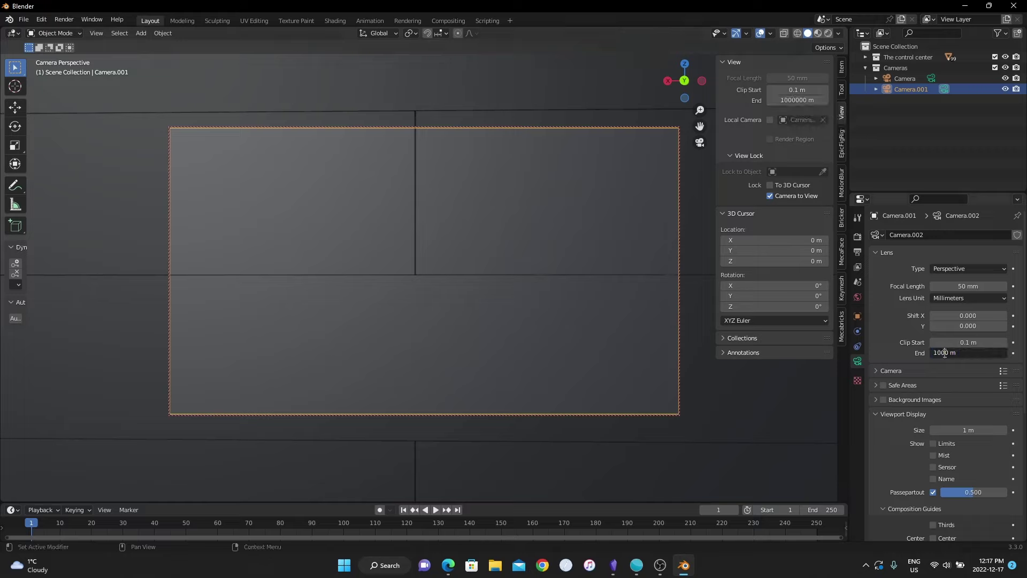
pyautogui.write('00')
pyautogui.press('Return')
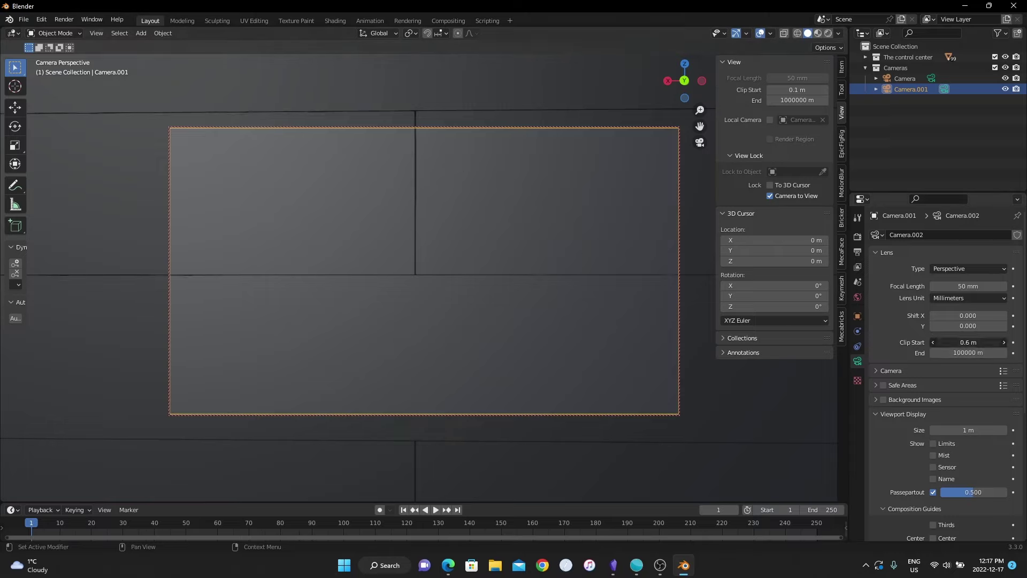
pyautogui.moveTo(968, 342); pyautogui.dragTo(1003, 342)
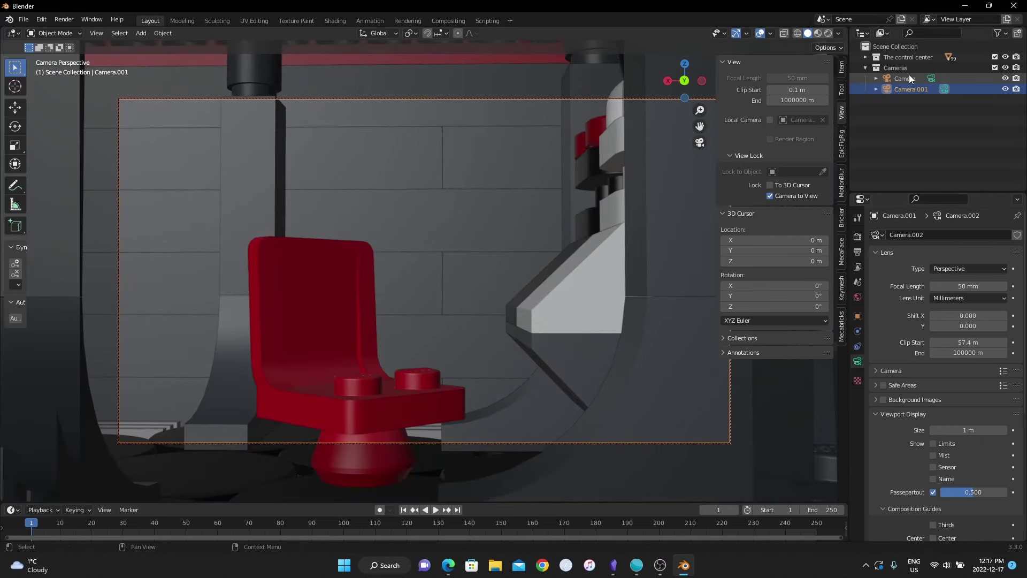
# Make the first camera, looking down the corridor, the active scene camera again.
pyautogui.click(909, 77)
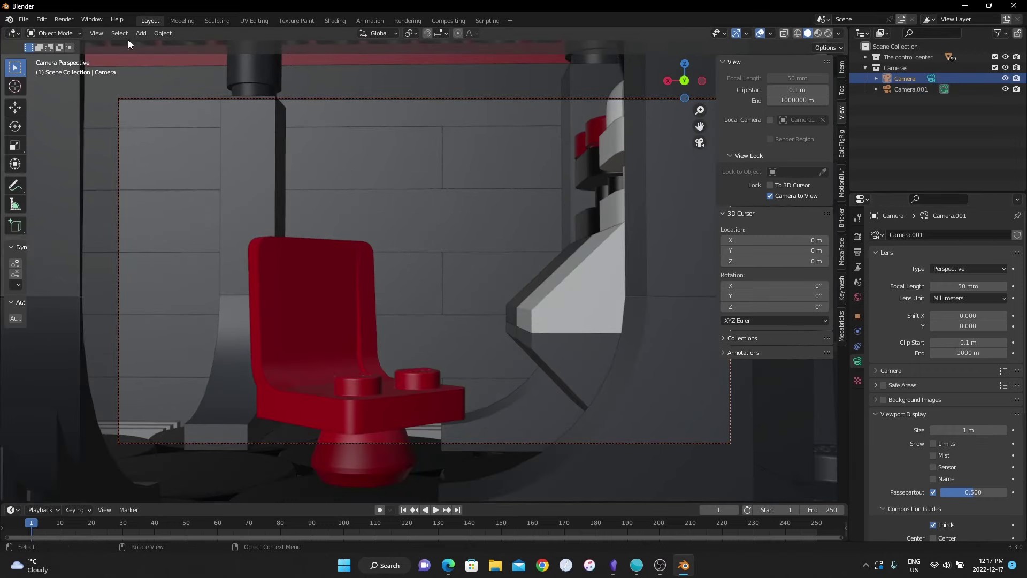
pyautogui.click(92, 33)
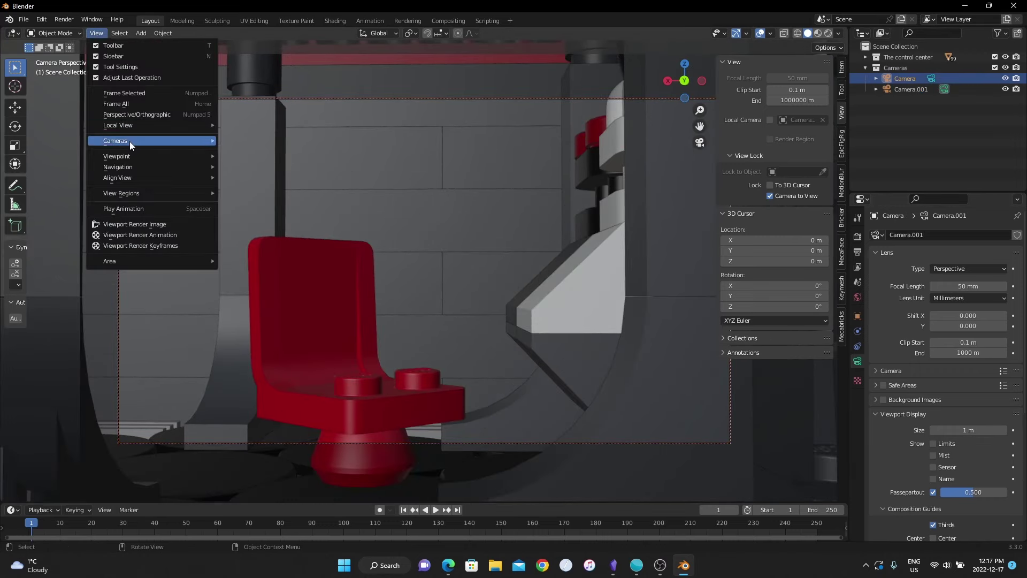
pyautogui.moveTo(130, 141)
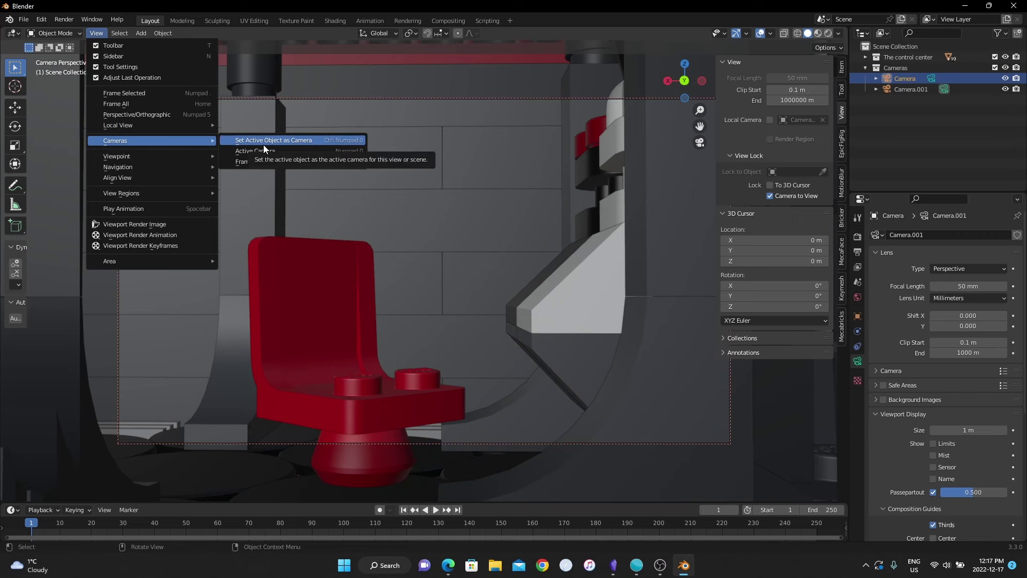
pyautogui.click(264, 140)
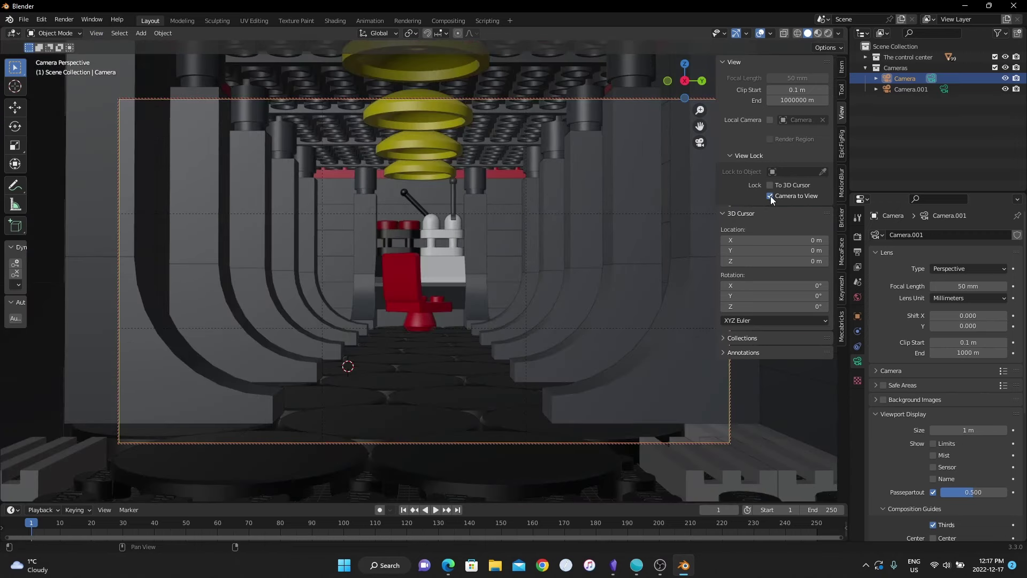
# Unlock the camera from the view, hide the viewport's side settings and collapse the Cameras collection.
pyautogui.click(771, 196)
pyautogui.press('n')
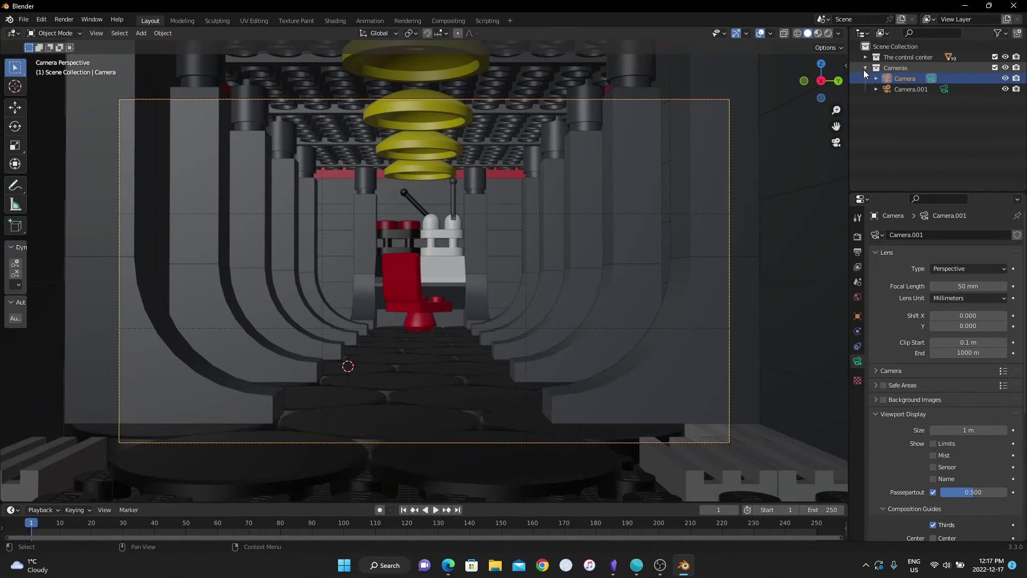
pyautogui.click(865, 69)
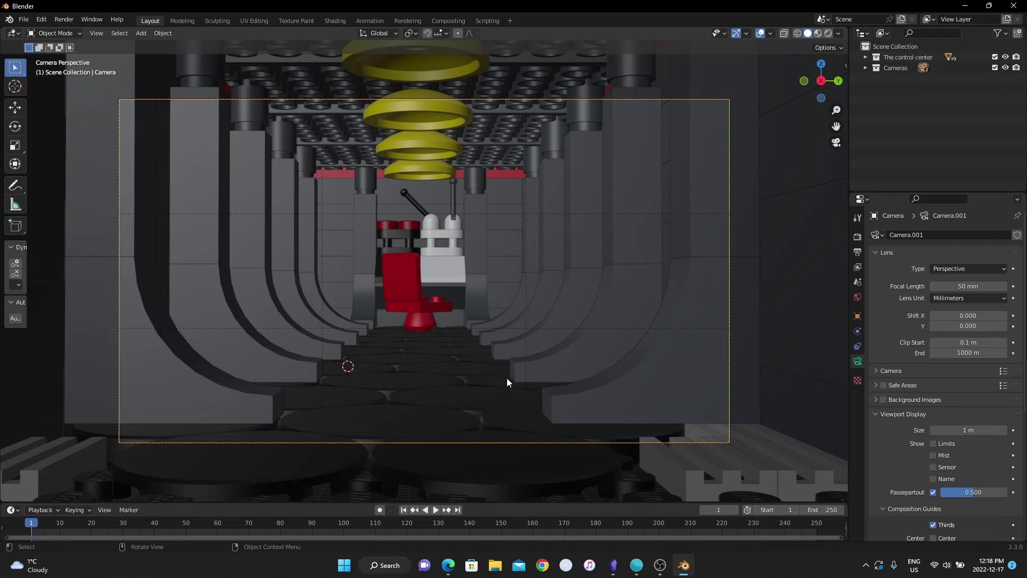
# Snap the 3D cursor to the farthest yellow ceiling lamp above the red chair.
pyautogui.click(424, 173)
pyautogui.hotkey('shift', 's')
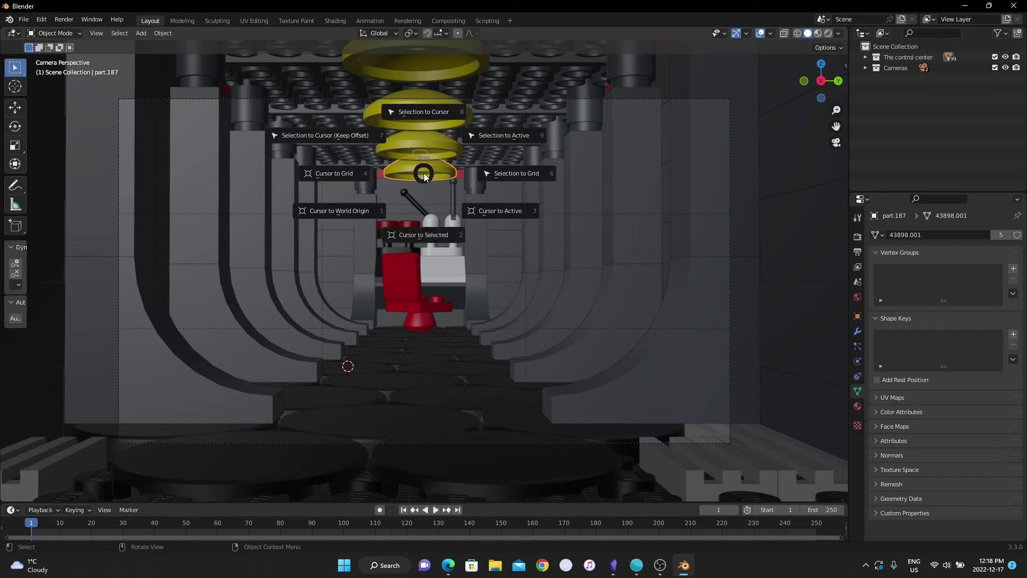
pyautogui.click(436, 238)
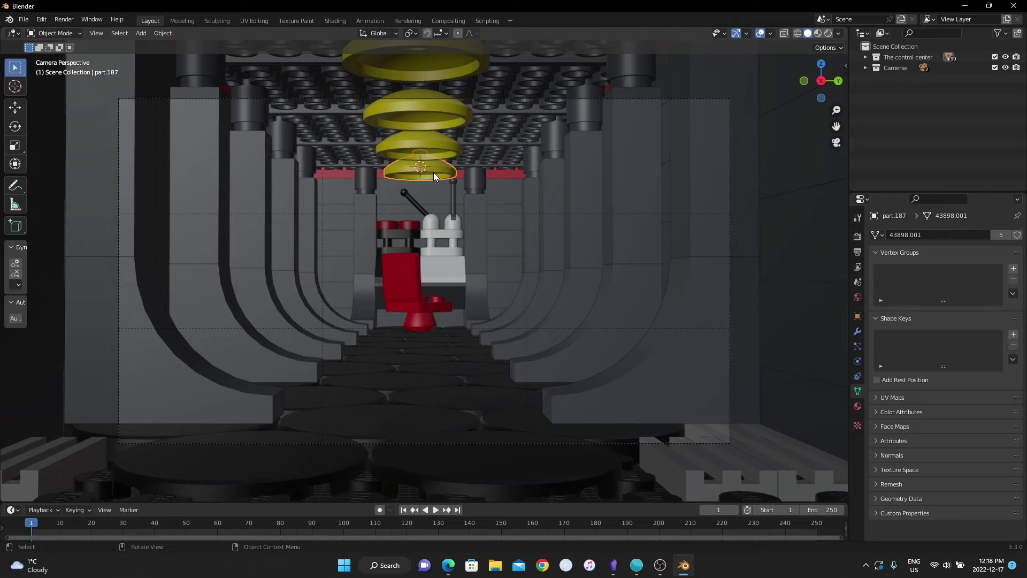
pyautogui.hotkey('shift', 's')
pyautogui.click(428, 235)
# Create a new collection in the Scene Collection and name it Lights.
pyautogui.click(888, 46)
pyautogui.rightClick(888, 85)
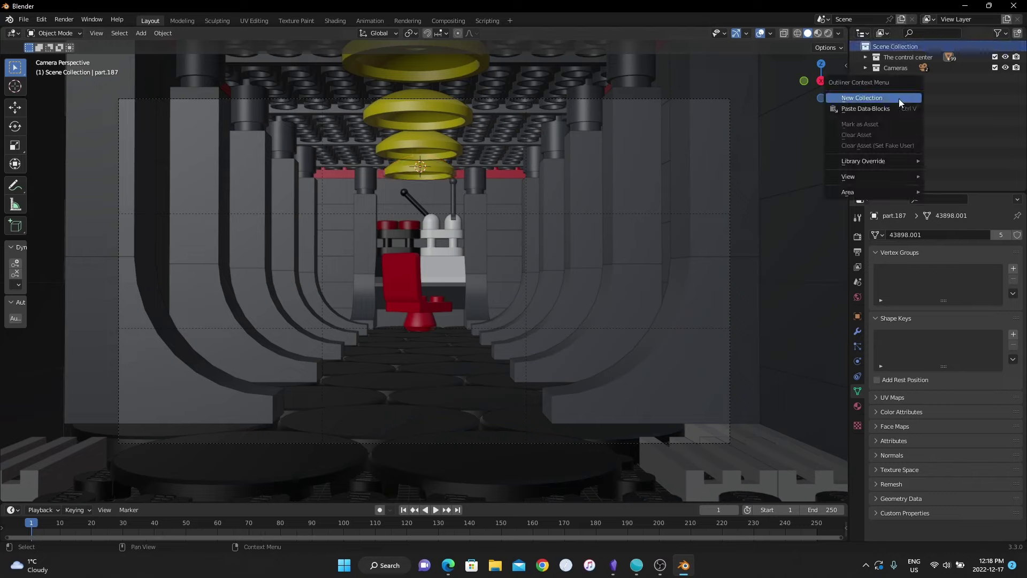
pyautogui.click(899, 99)
pyautogui.click(890, 71)
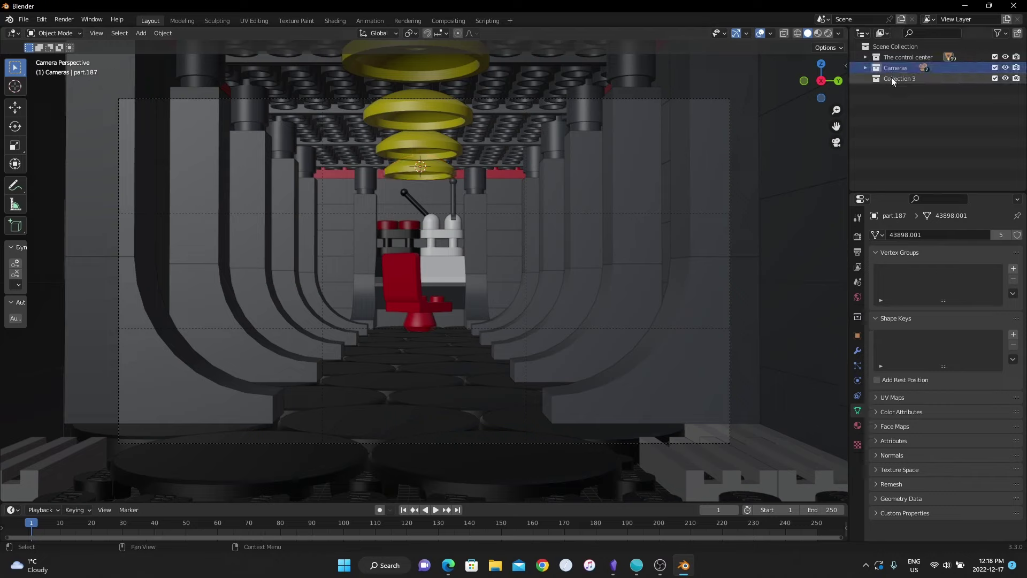
pyautogui.doubleClick(891, 79)
pyautogui.write('Lights')
pyautogui.press('Return')
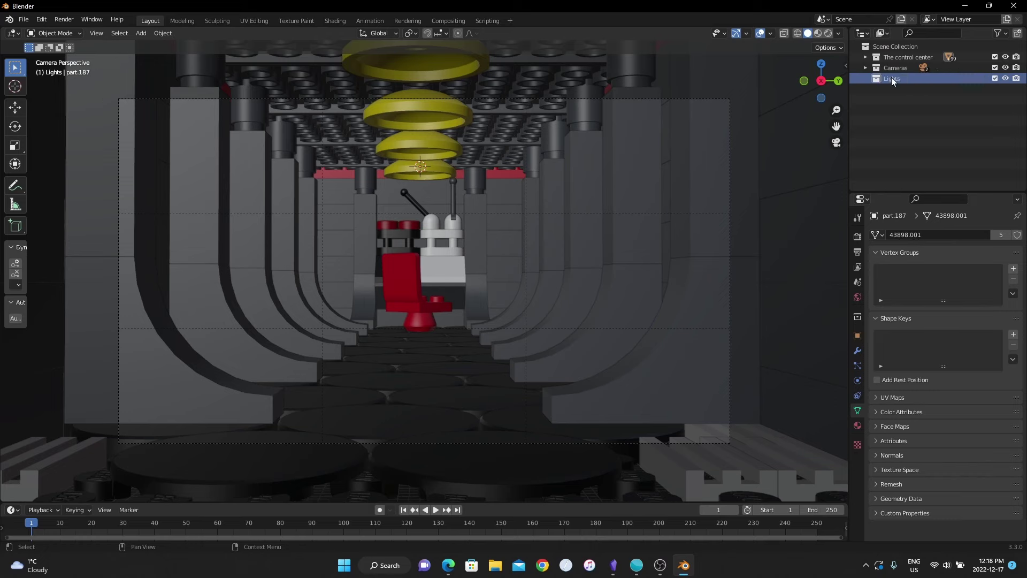
# Add a point light at the 3D cursor in the Lights collection and lower it about 0.89 m along the Z axis.
pyautogui.hotkey('shift', 'a')
pyautogui.moveTo(383, 176)
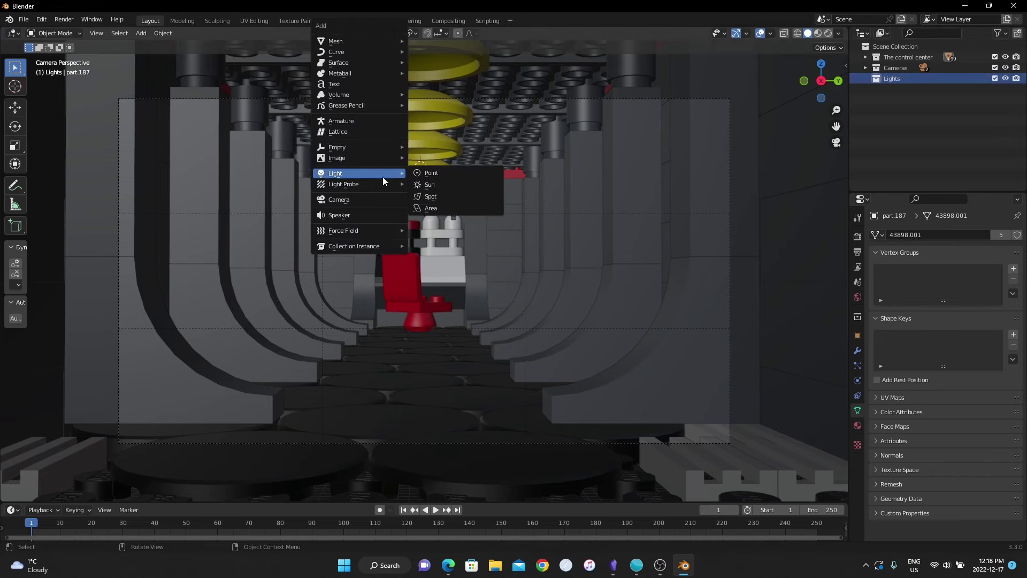
pyautogui.click(431, 173)
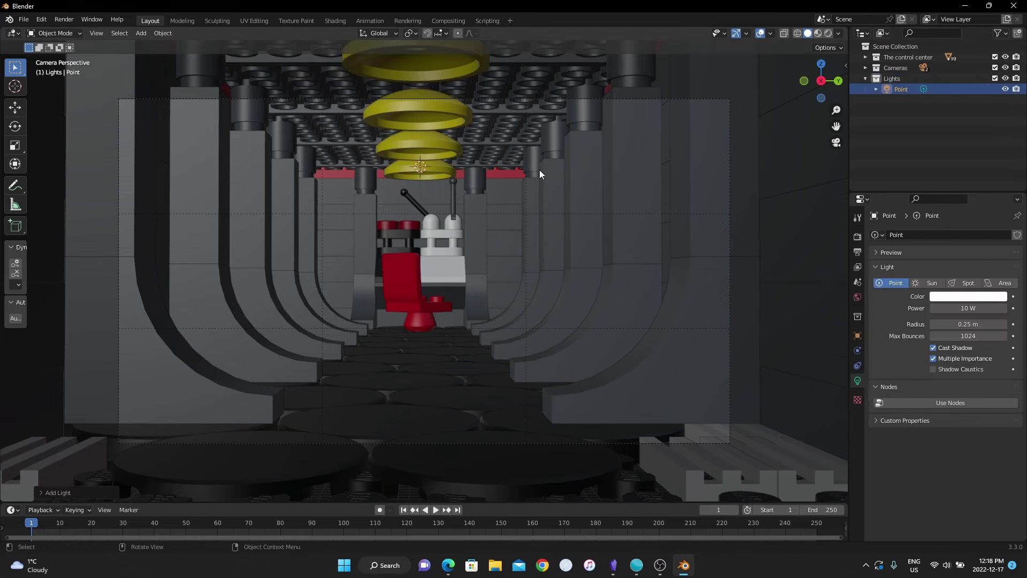
pyautogui.press('g')
pyautogui.press('z')
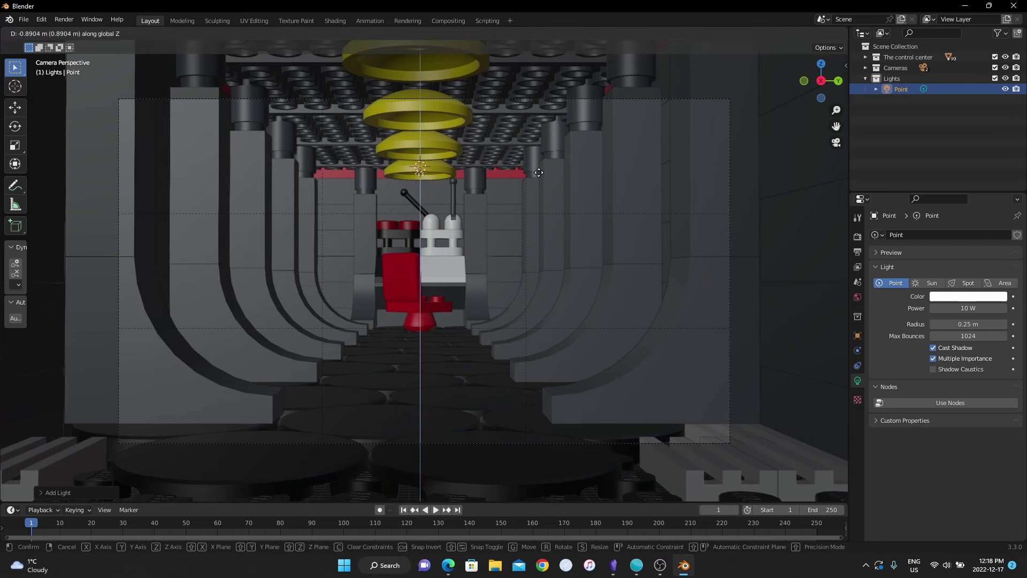
pyautogui.click(539, 172)
pyautogui.scroll(1, 540, 171)
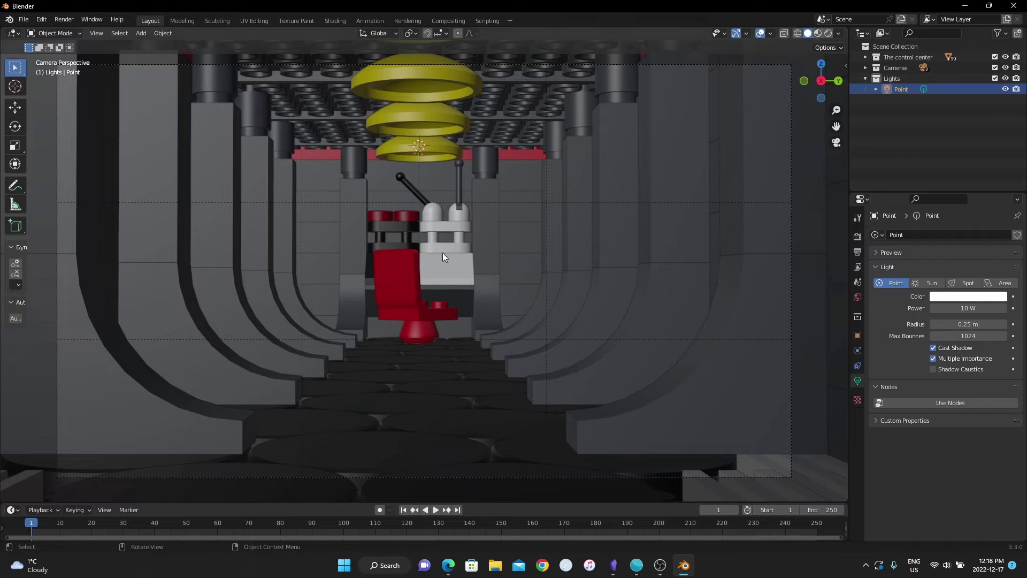
# Switch the viewport to Material Preview shading and enable Scene Lights and Scene World for its lighting.
pyautogui.click(817, 33)
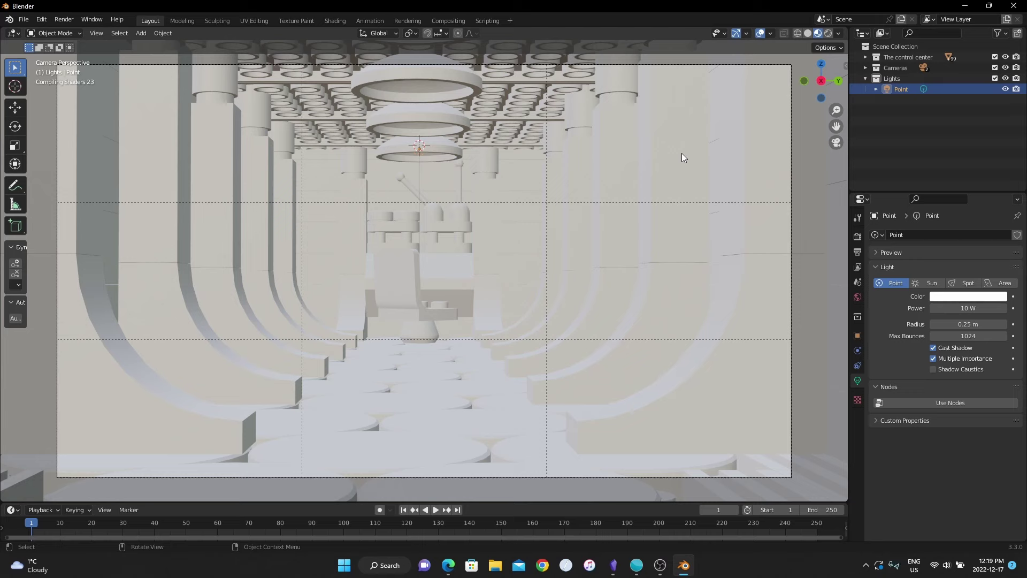
pyautogui.click(838, 34)
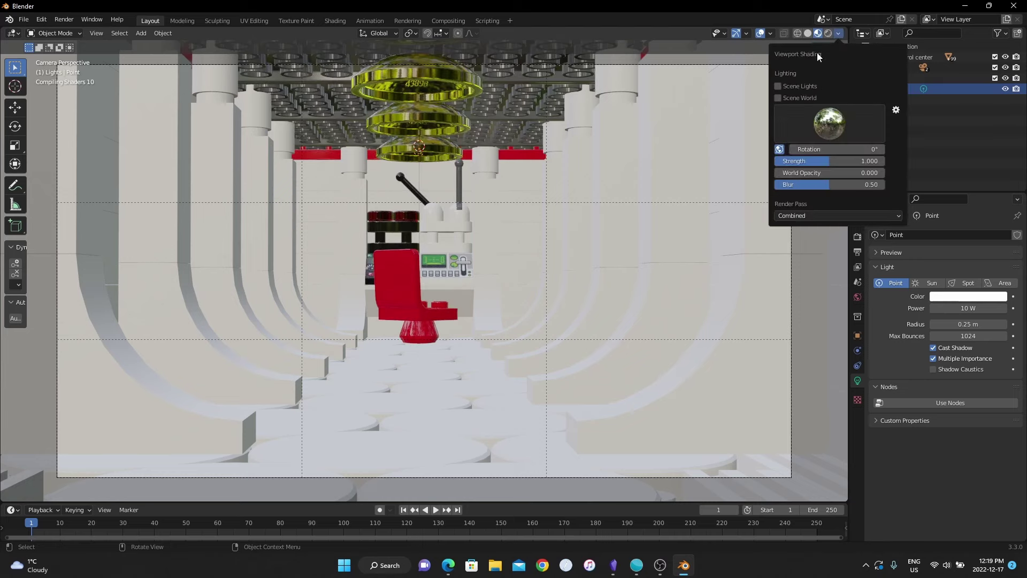
pyautogui.click(779, 86)
pyautogui.click(779, 97)
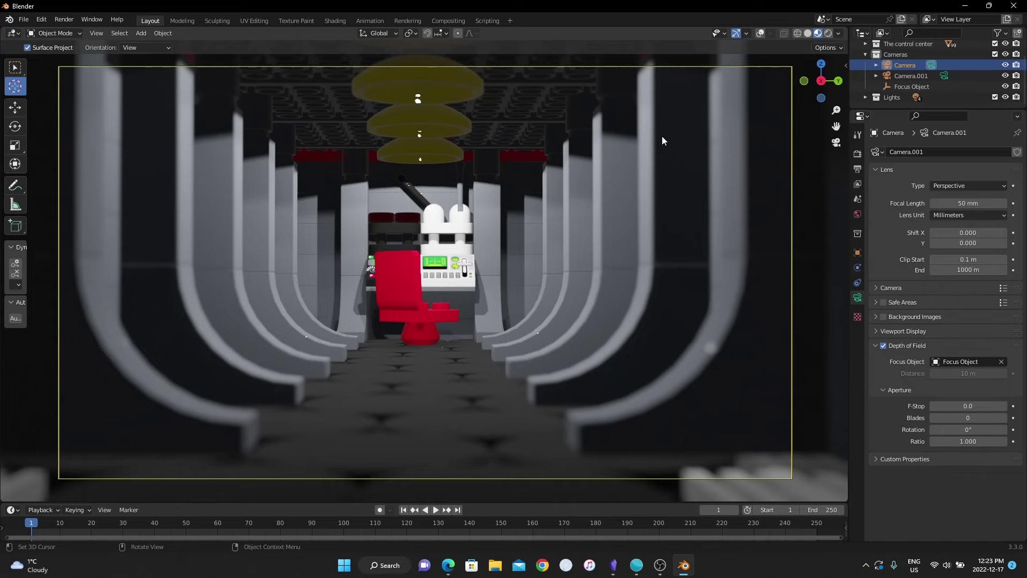
# Leave the camera view to inspect the lit corridor up close, and switch the viewport to Solid shading.
pyautogui.moveTo(628, 143); pyautogui.dragTo(480, 261, button='middle')
pyautogui.scroll(2, 480, 261)
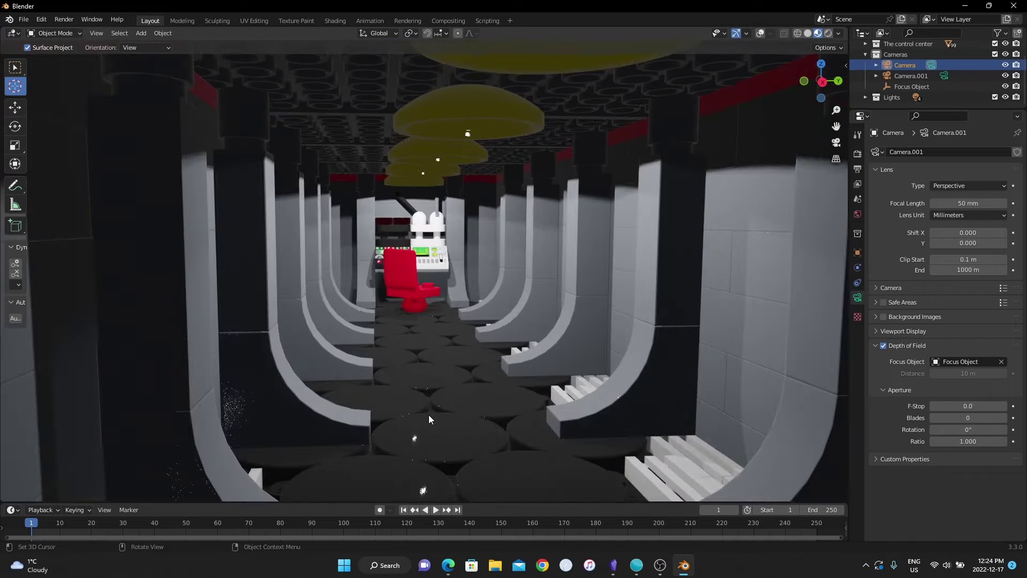
pyautogui.scroll(2, 510, 317)
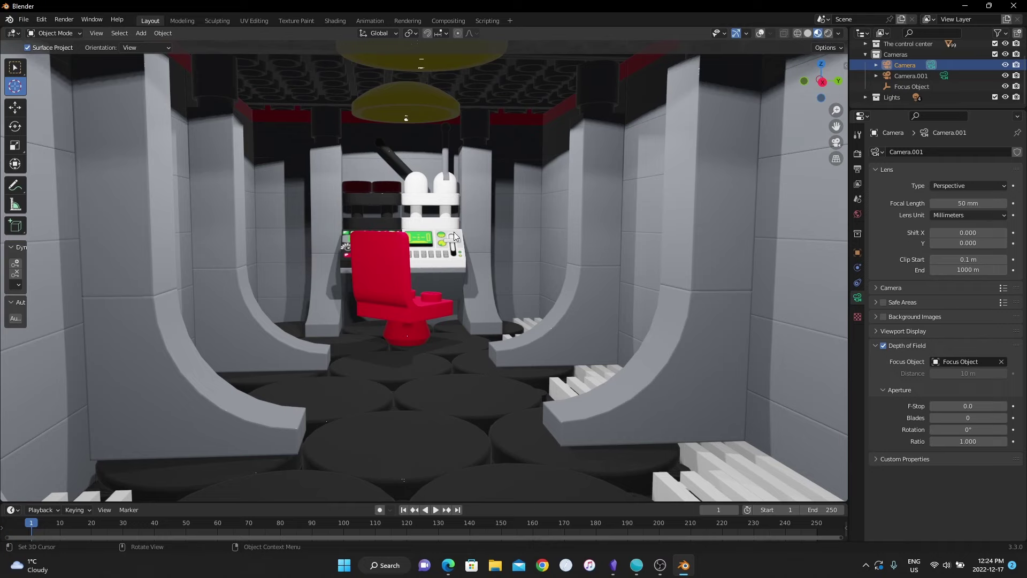
pyautogui.click(808, 33)
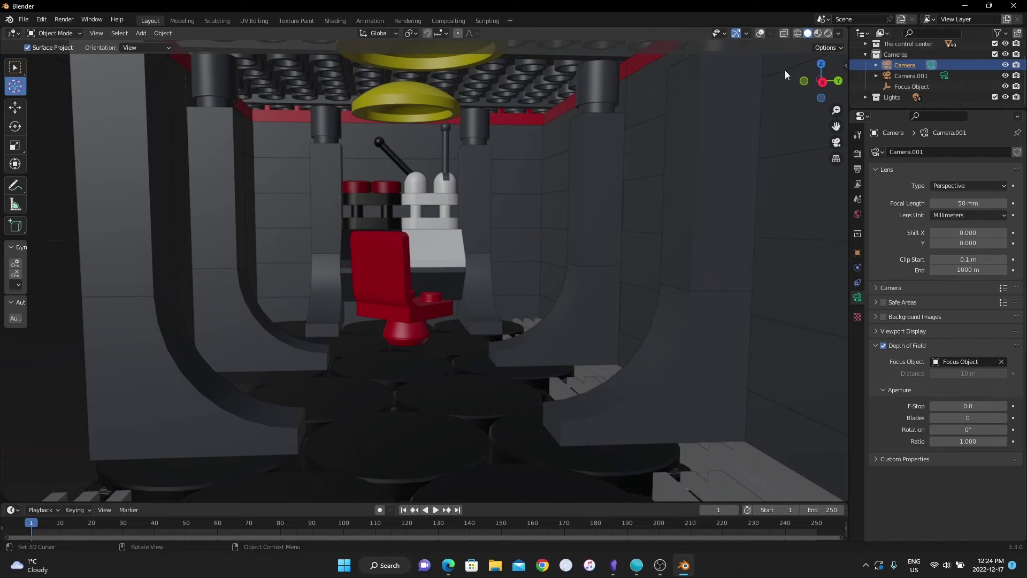
# Compare the Object, Random, Single and Texture color modes of the viewport's Solid shading.
pyautogui.click(838, 34)
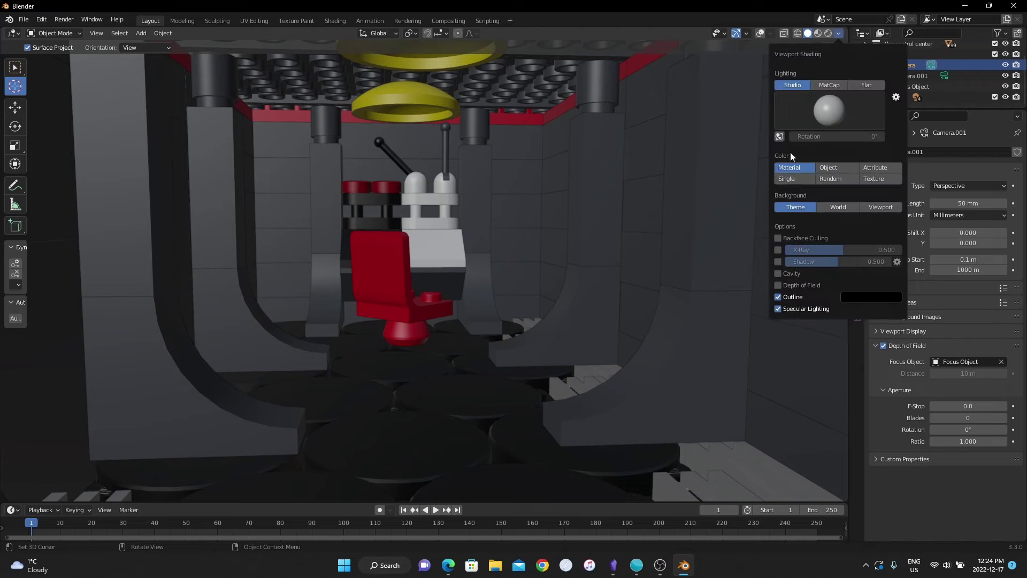
pyautogui.click(830, 166)
pyautogui.click(830, 178)
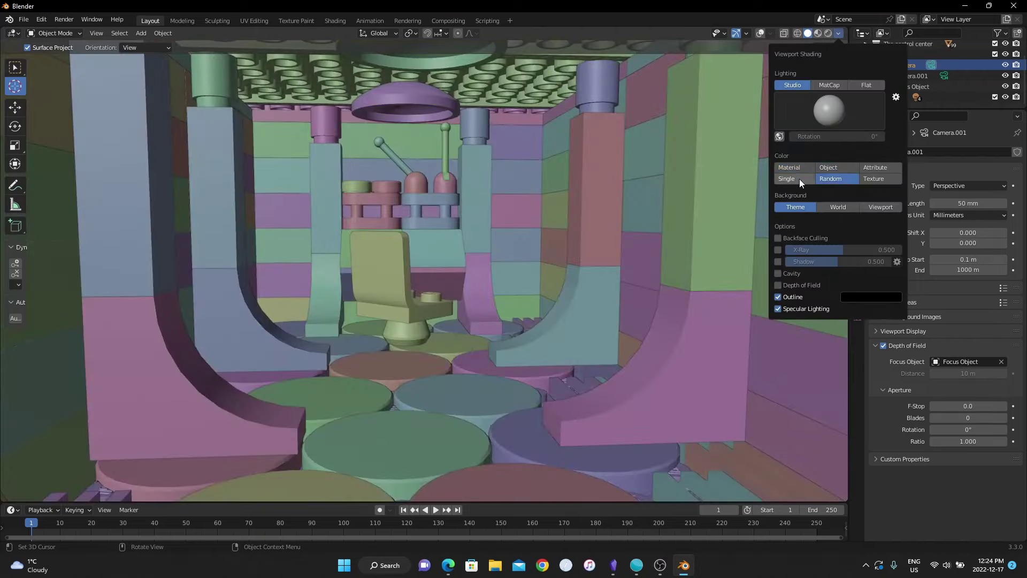
pyautogui.click(799, 178)
pyautogui.click(795, 170)
pyautogui.click(829, 166)
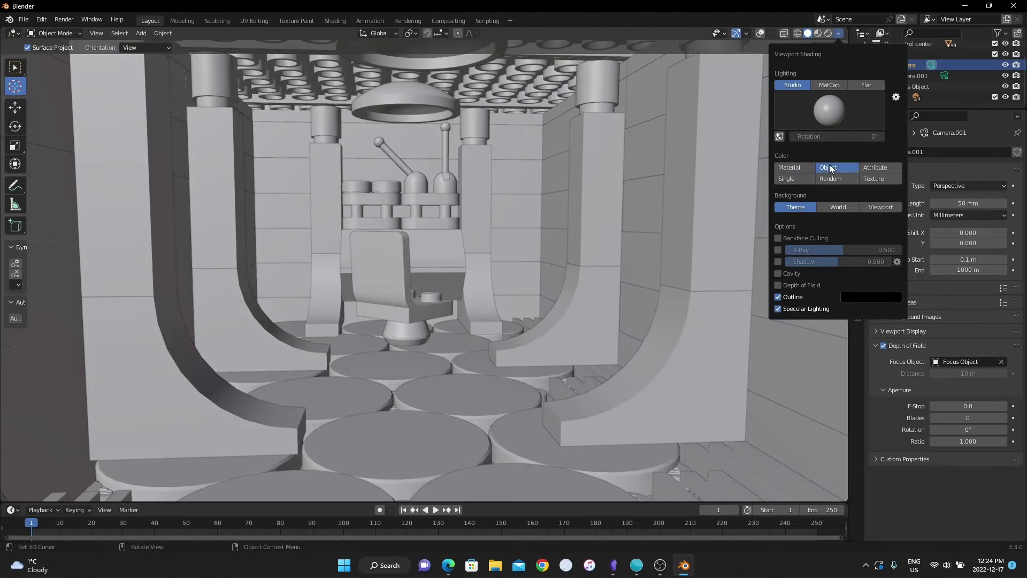
pyautogui.click(874, 179)
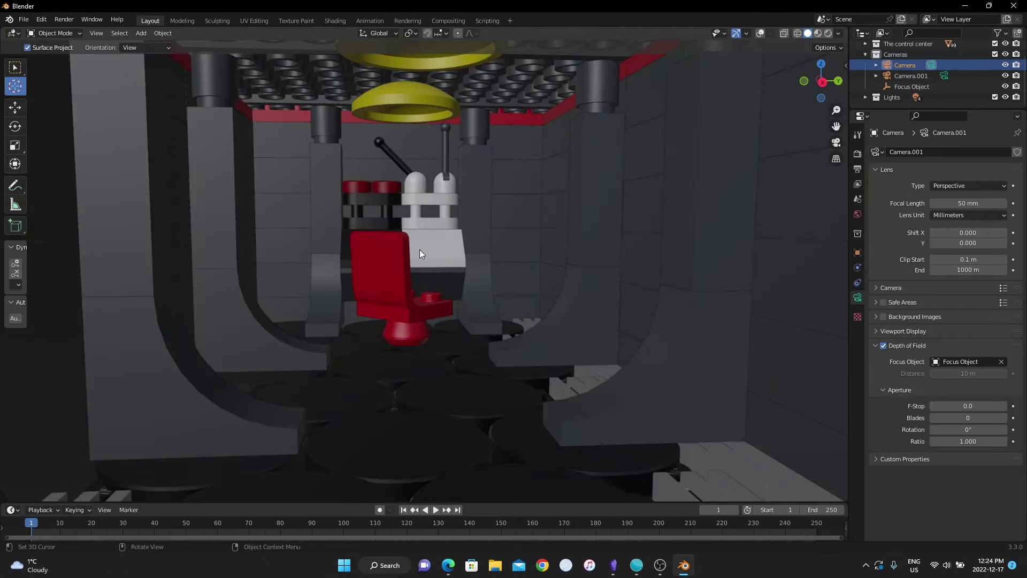
# Set the Solid shading color to Material and switch the viewport to Rendered shading.
pyautogui.click(837, 34)
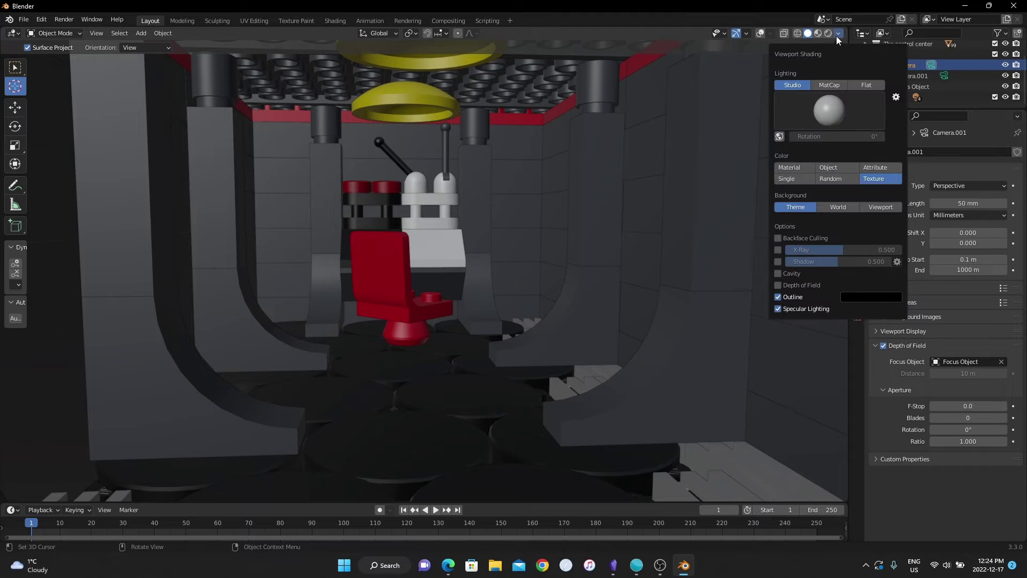
pyautogui.click(793, 168)
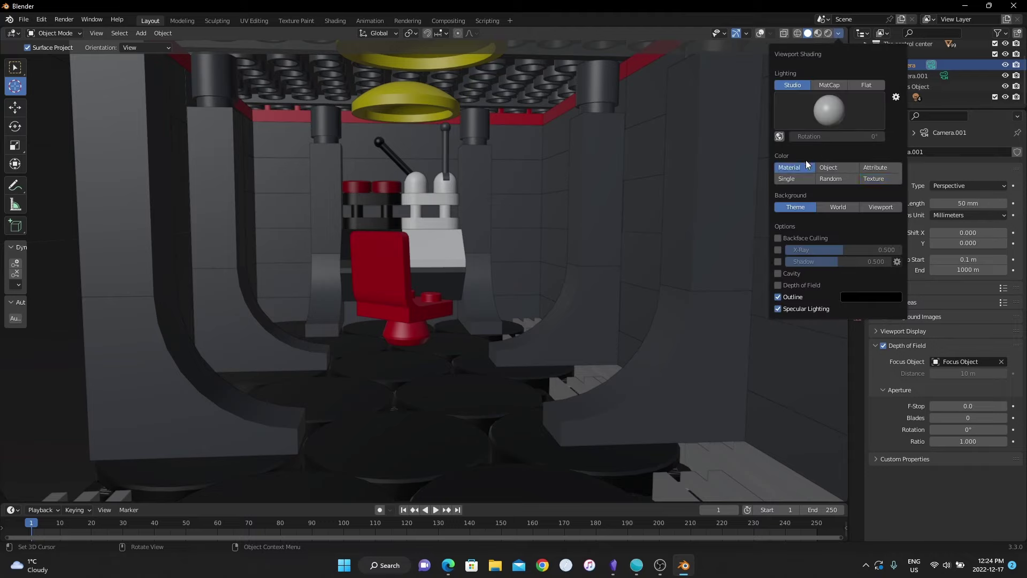
pyautogui.click(828, 33)
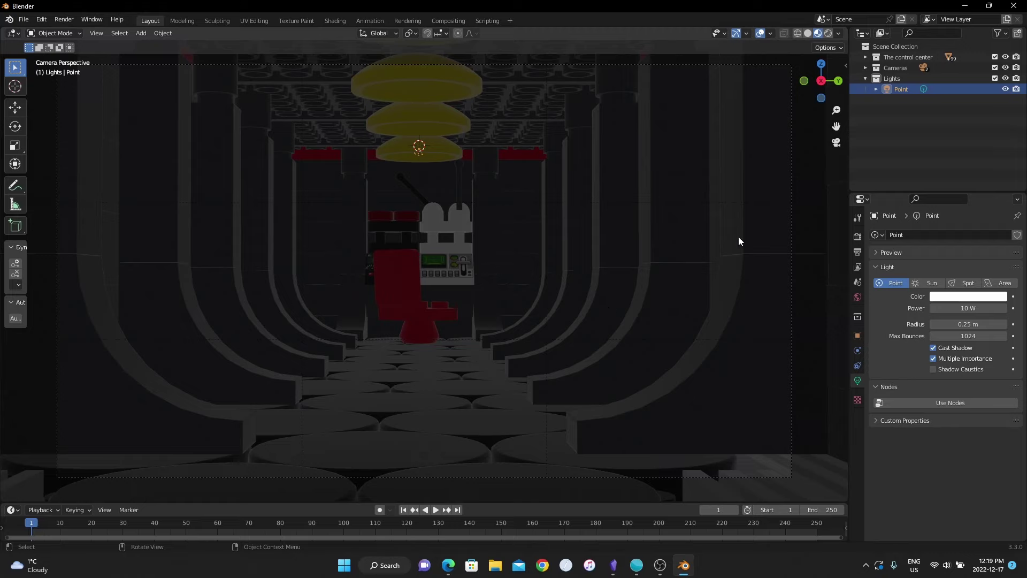
# Set the point light's power to 1 MW.
pyautogui.click(968, 308)
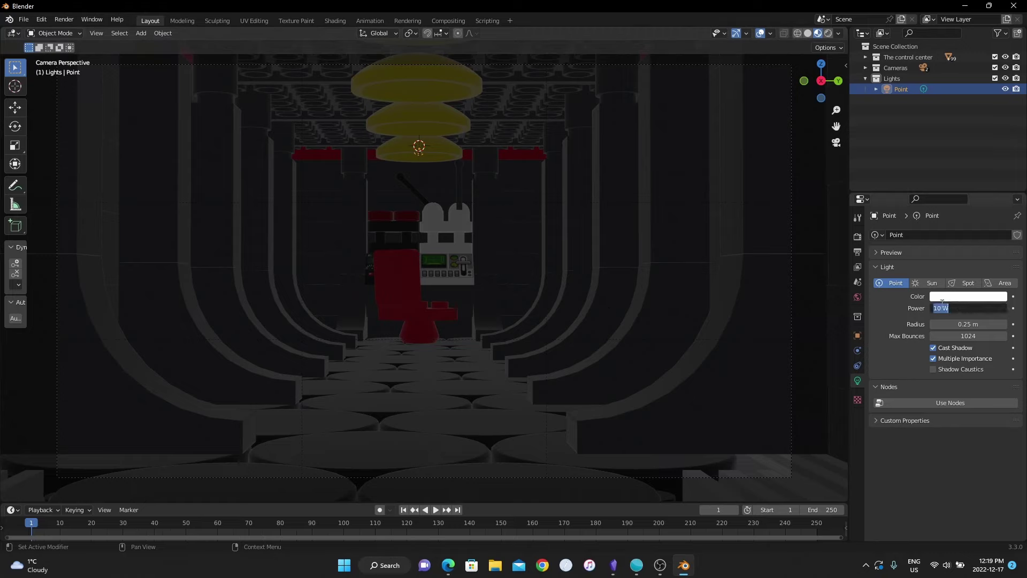
pyautogui.click(943, 309)
pyautogui.press('BackSpace')
pyautogui.press('BackSpace')
pyautogui.write('M')
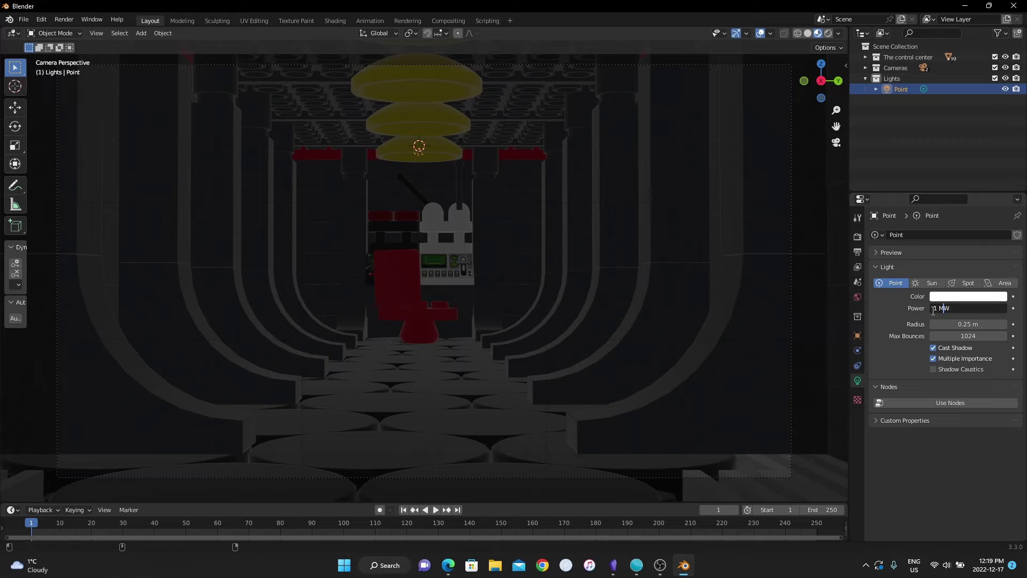
pyautogui.press('Return')
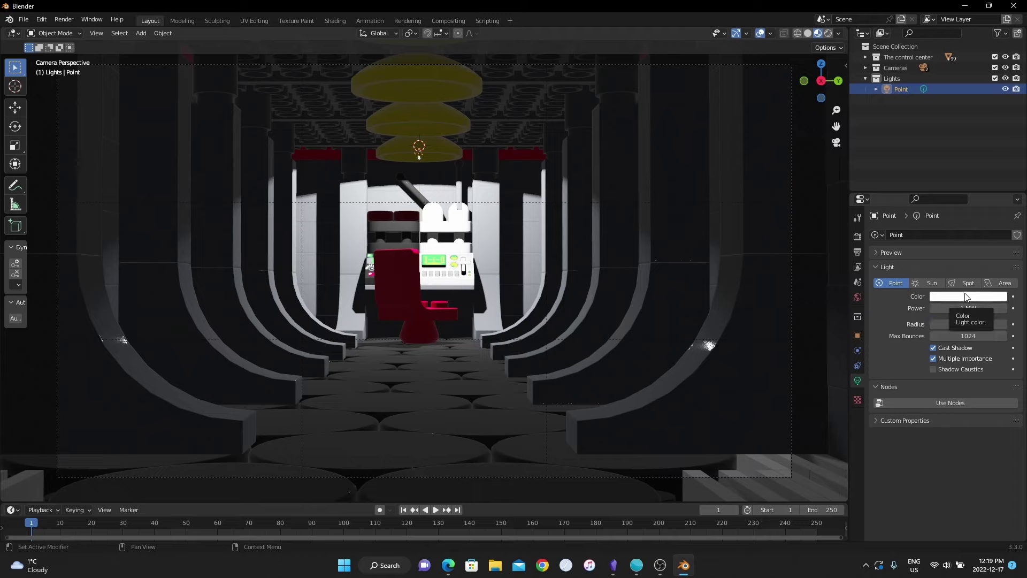
# Set the point light's power to 200000 W.
pyautogui.click(960, 309)
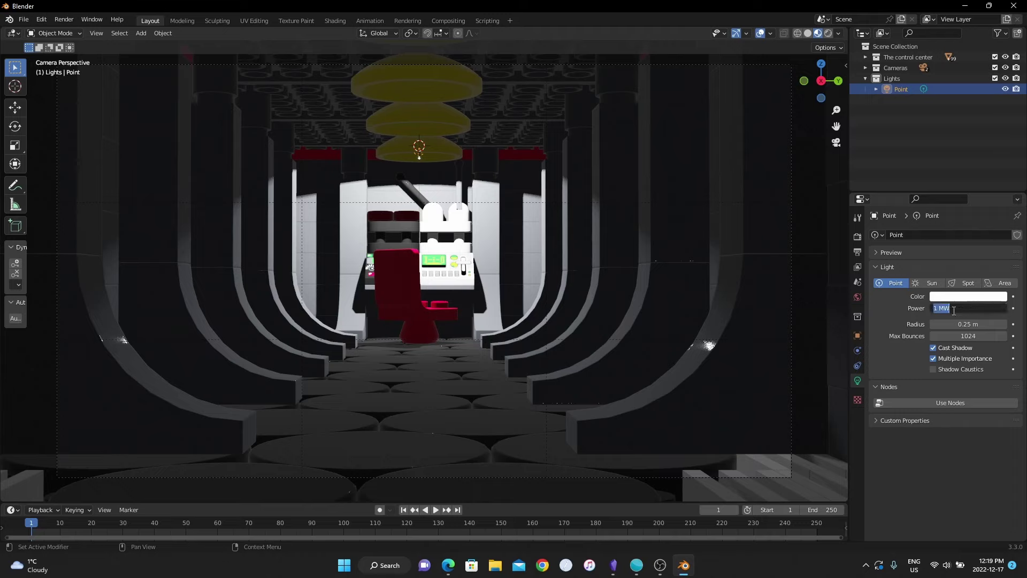
pyautogui.click(935, 308)
pyautogui.press('Delete')
pyautogui.write('0.2')
pyautogui.press('Return')
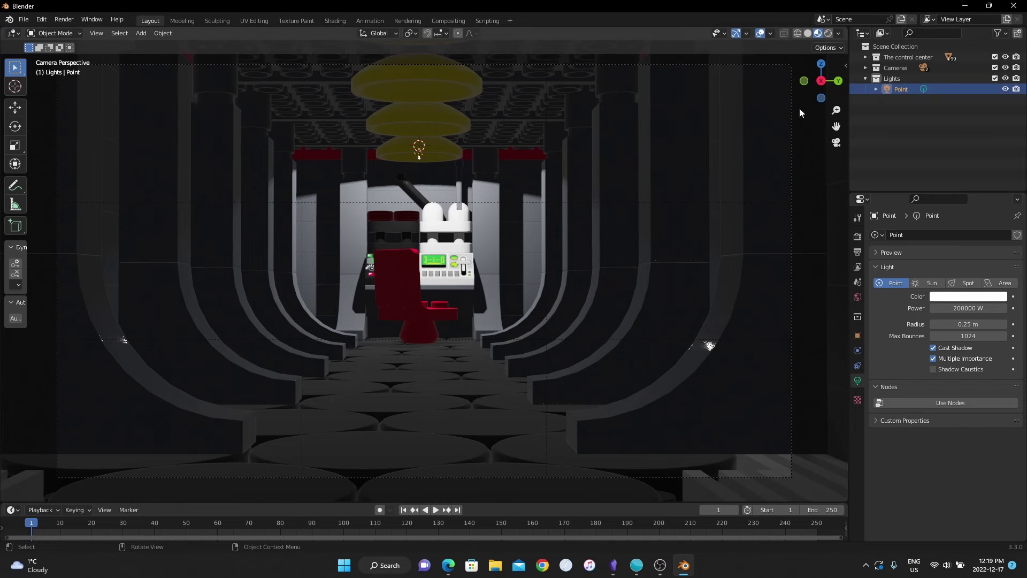
# Duplicate the point light and move the copy under the next yellow ceiling lamp towards the front of the corridor.
pyautogui.hotkey('shift', 'd')
pyautogui.click(580, 184)
pyautogui.moveTo(580, 184); pyautogui.dragTo(582, 203, button='middle')
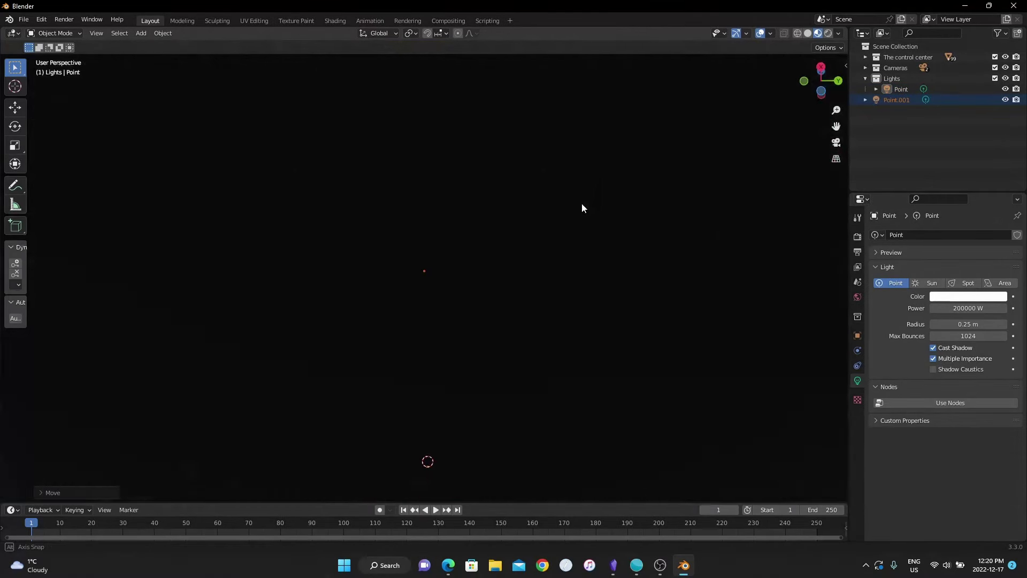
pyautogui.press('g')
pyautogui.press('x')
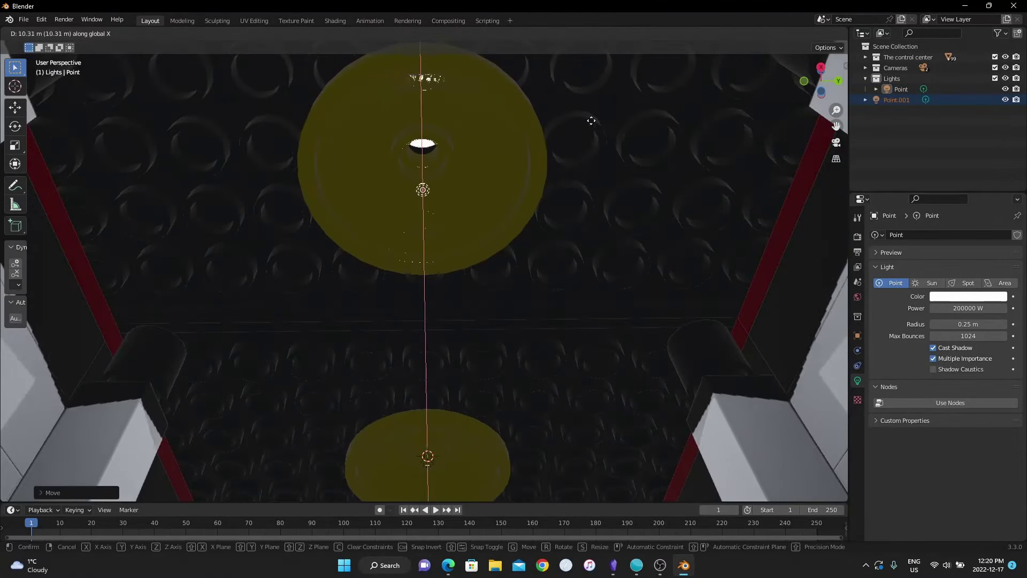
pyautogui.press('z')
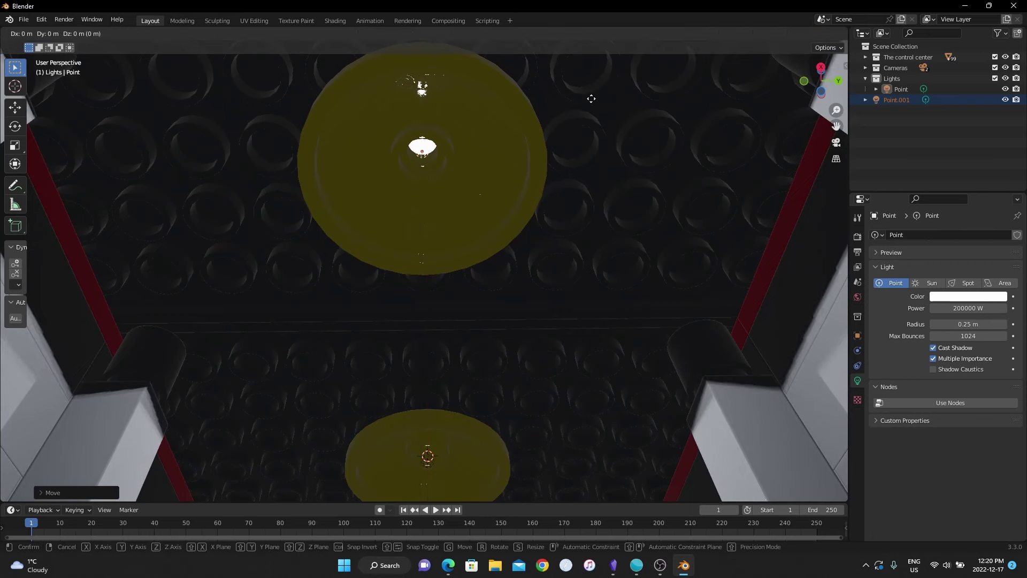
pyautogui.click(587, 103)
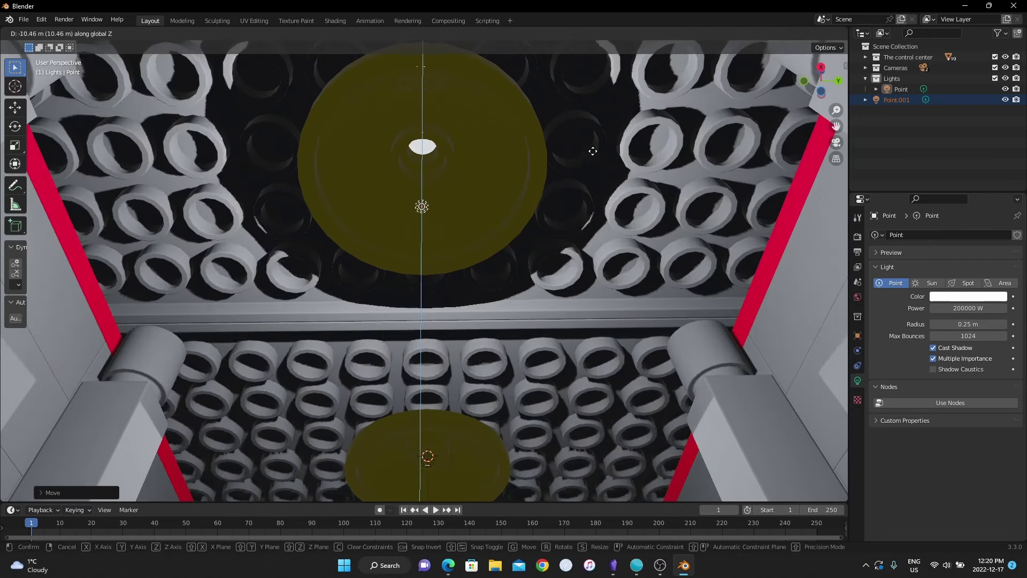
# Fine-tune the duplicated light's position along the X axis beneath its yellow lamp.
pyautogui.moveTo(589, 147); pyautogui.dragTo(650, 152, button='middle')
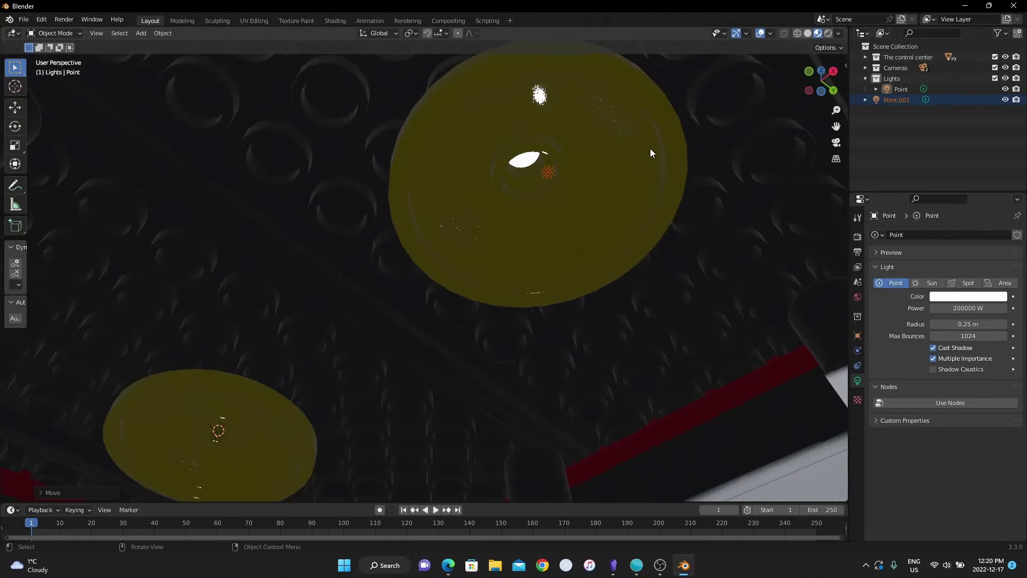
pyautogui.press('s')
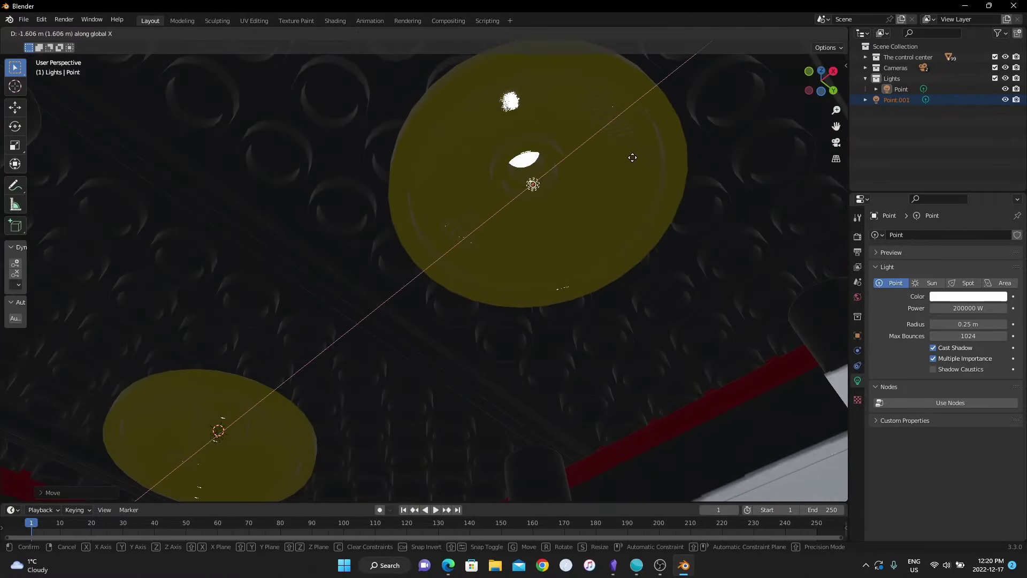
pyautogui.click(661, 191)
# Duplicate the second point light and move the copy about 44 m along the X axis under the third yellow lamp.
pyautogui.hotkey('shift', 'd')
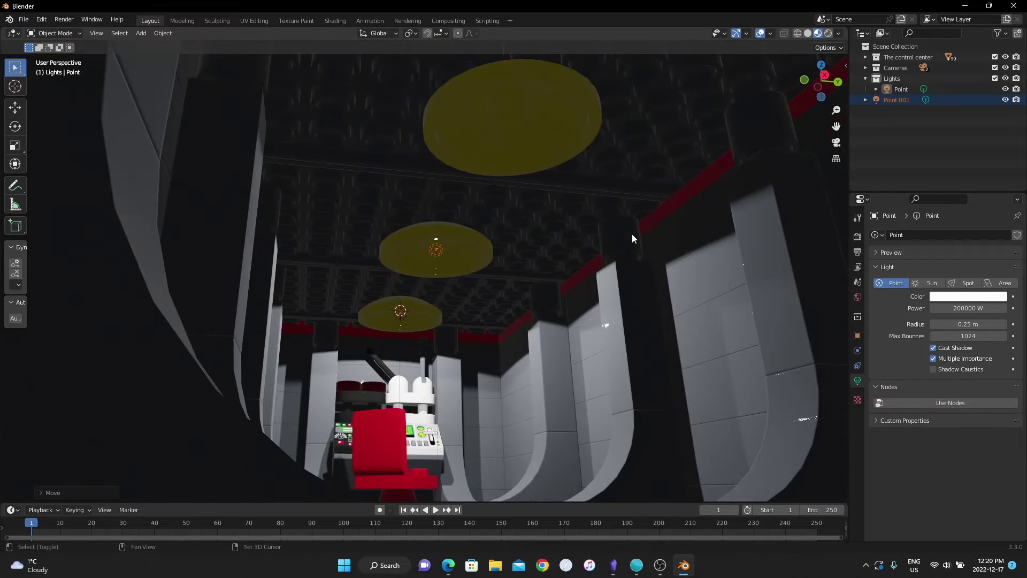
pyautogui.press('x')
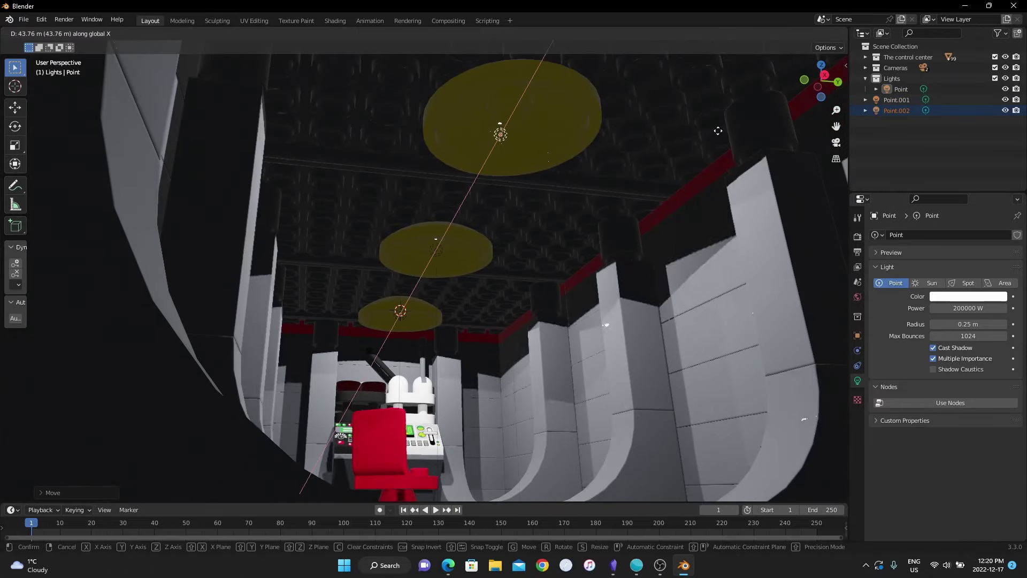
pyautogui.click(722, 110)
# Duplicate the third light about 49 m along the X axis under the next yellow lamp and return to the camera view.
pyautogui.moveTo(721, 110); pyautogui.dragTo(697, 220, button='middle')
pyautogui.hotkey('shift', 'd')
pyautogui.press('x')
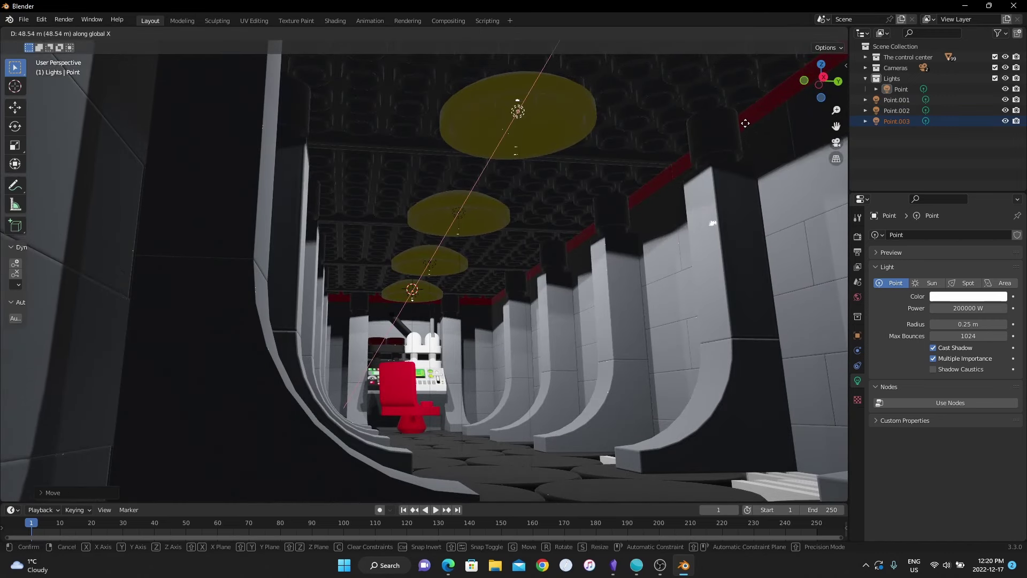
pyautogui.click(581, 302)
pyautogui.press('KP_0')
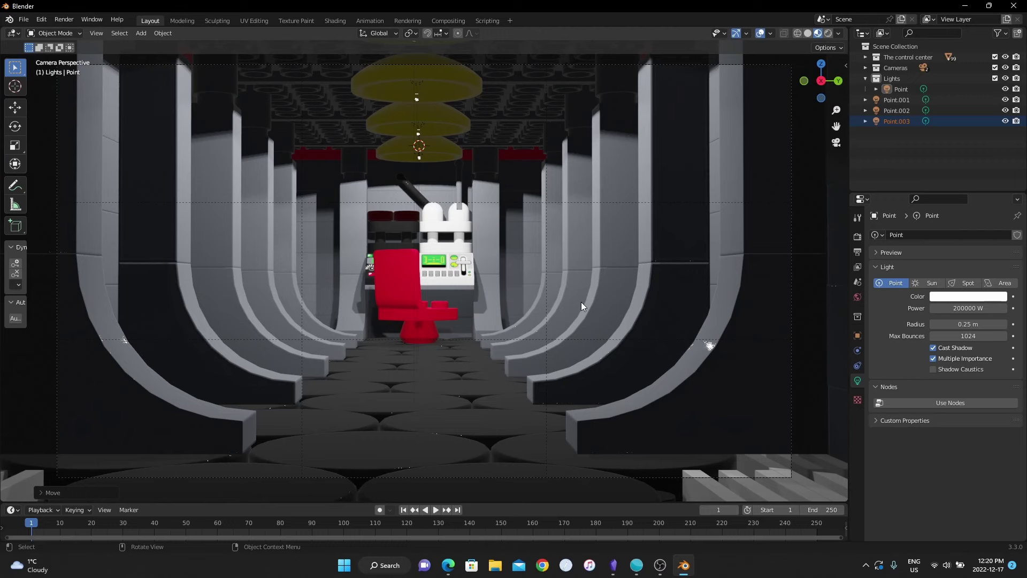
pyautogui.scroll(-2, 529, 268)
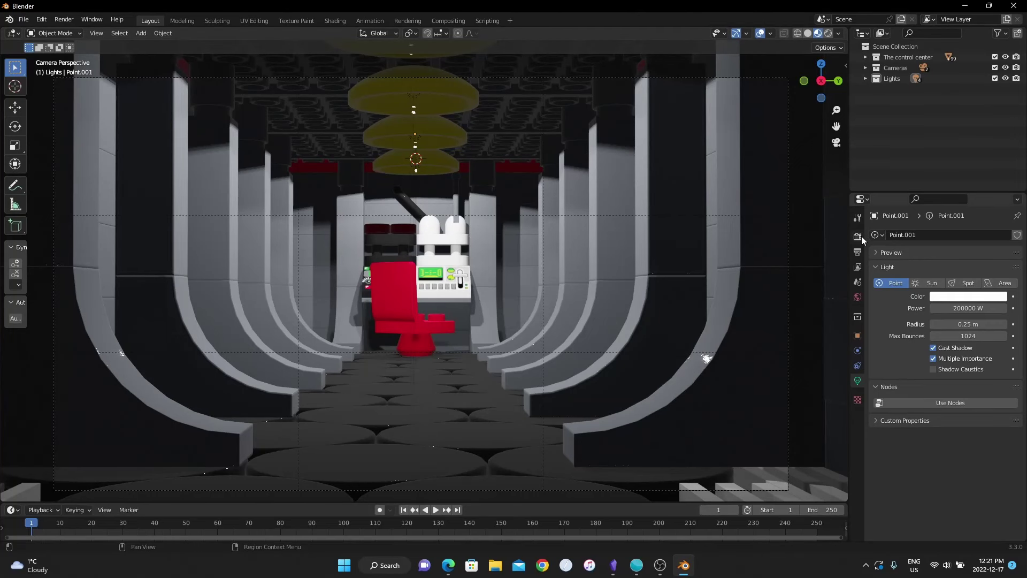
# Select Camera in the Cameras collection, enlarge the properties area and collapse the camera's Viewport Display settings.
pyautogui.click(866, 68)
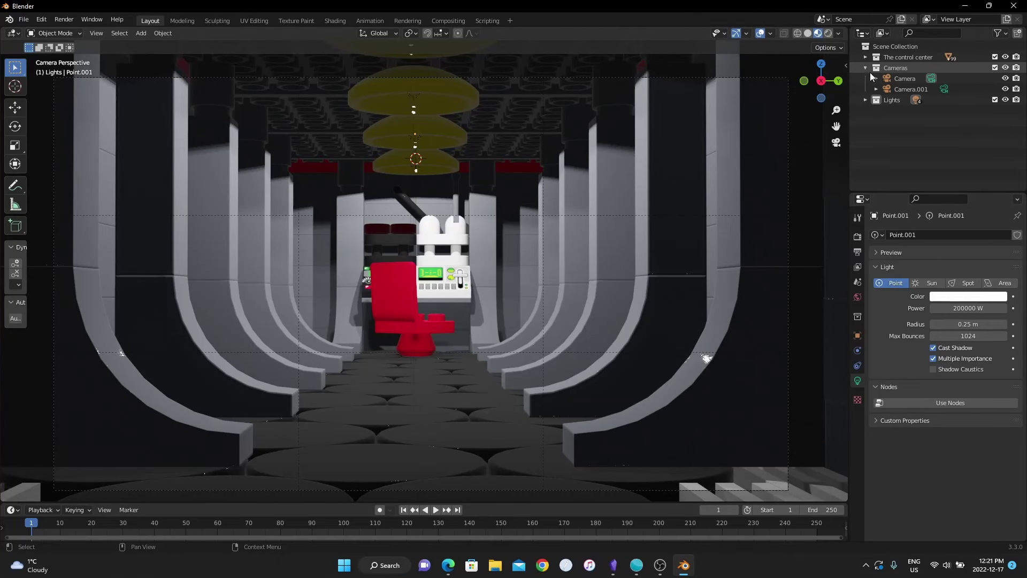
pyautogui.click(900, 82)
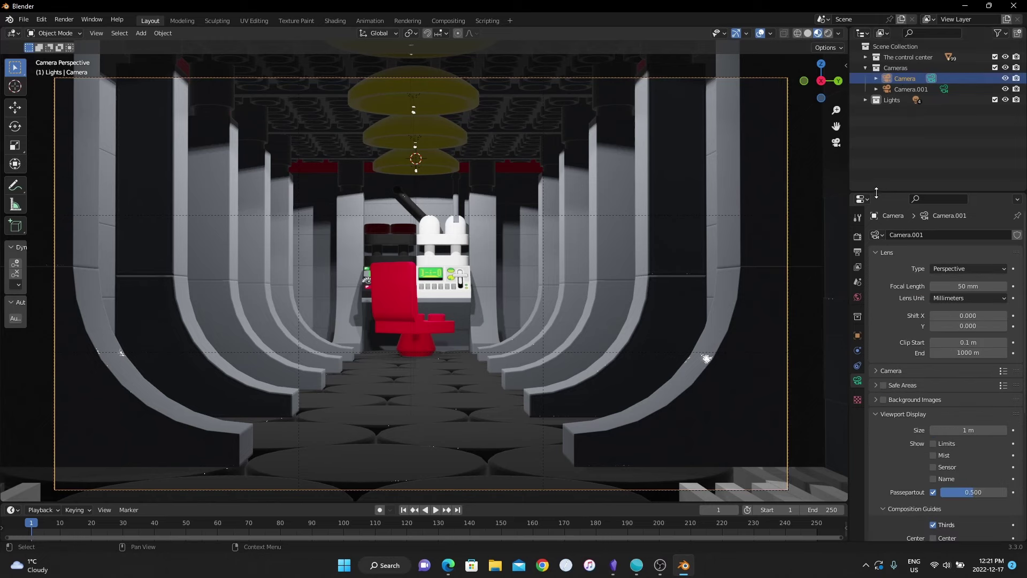
pyautogui.moveTo(886, 193); pyautogui.dragTo(886, 110)
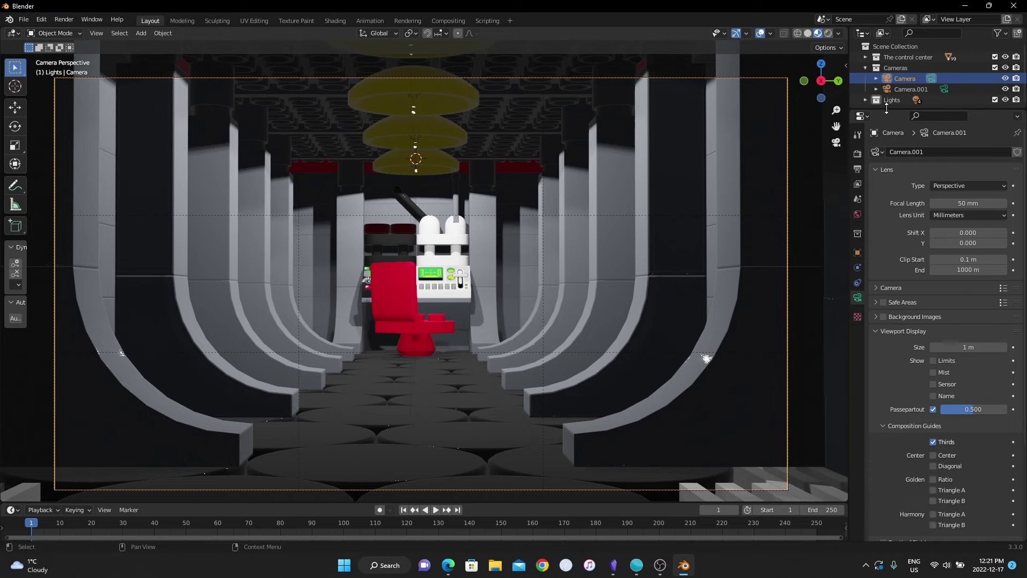
pyautogui.scroll(-2, 874, 222)
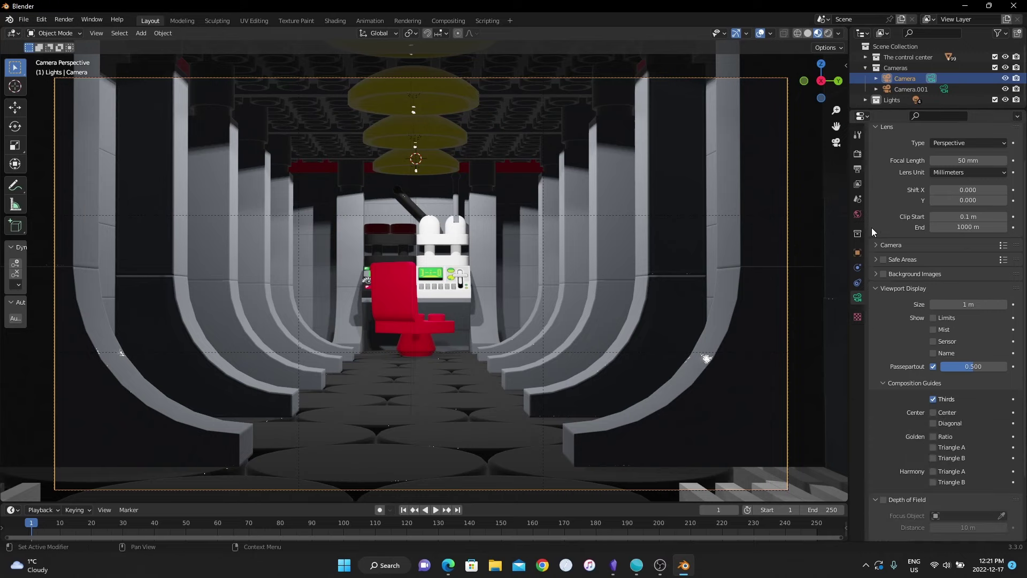
pyautogui.scroll(-4, 871, 227)
pyautogui.click(876, 211)
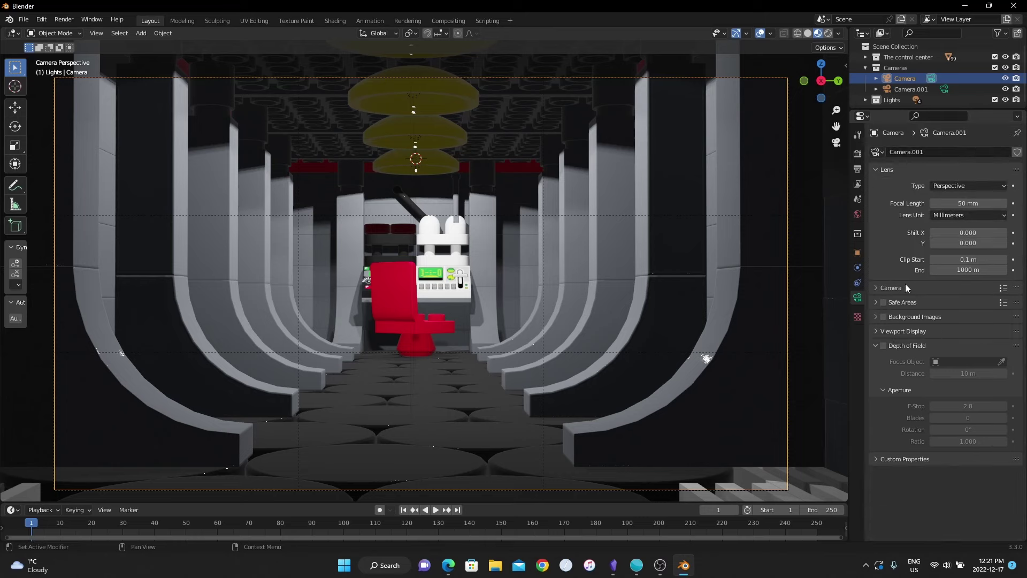
# Enable Depth of Field for the camera and try to pick a focus object from the scene.
pyautogui.click(883, 345)
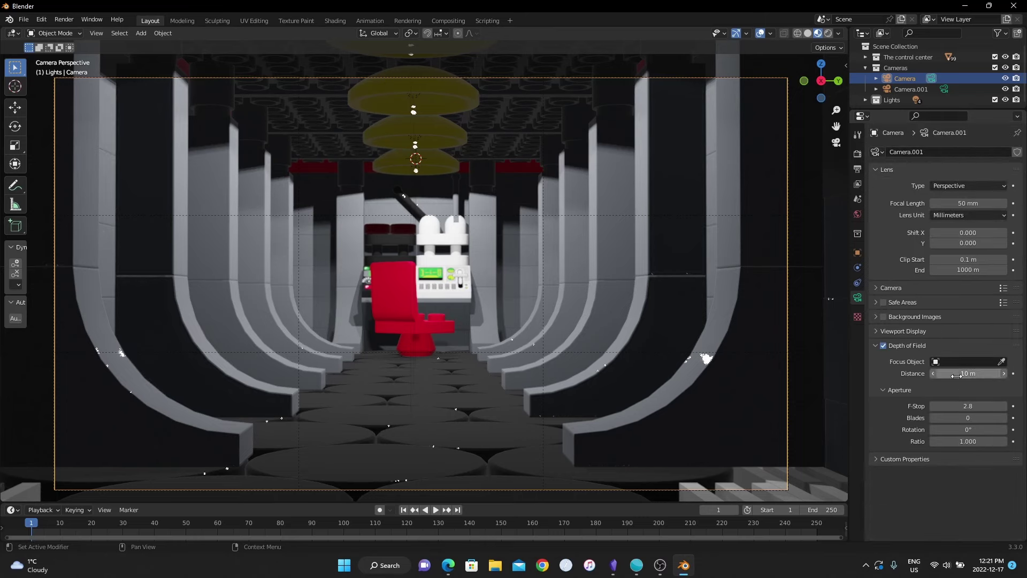
pyautogui.click(1001, 362)
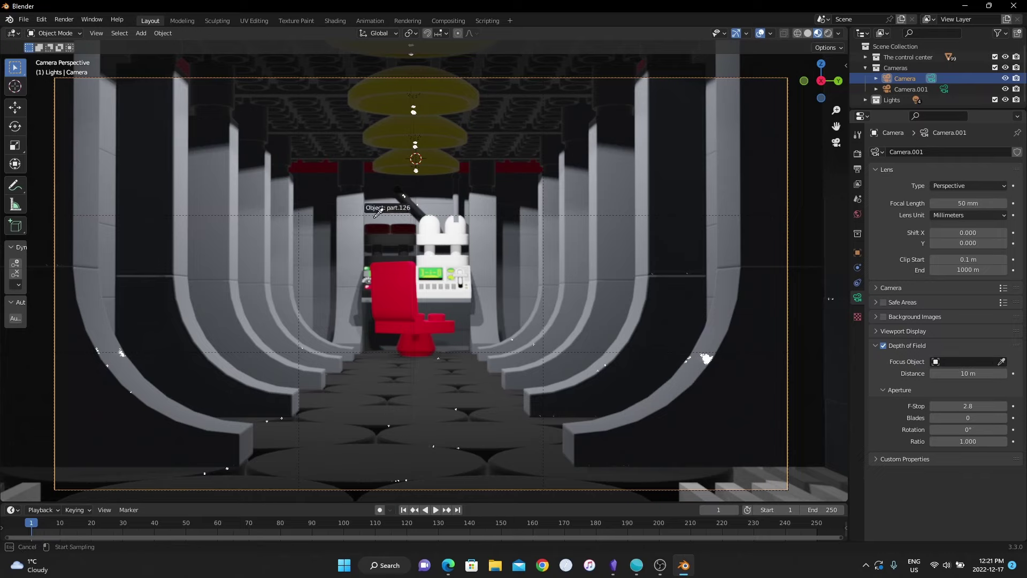
pyautogui.click(962, 351)
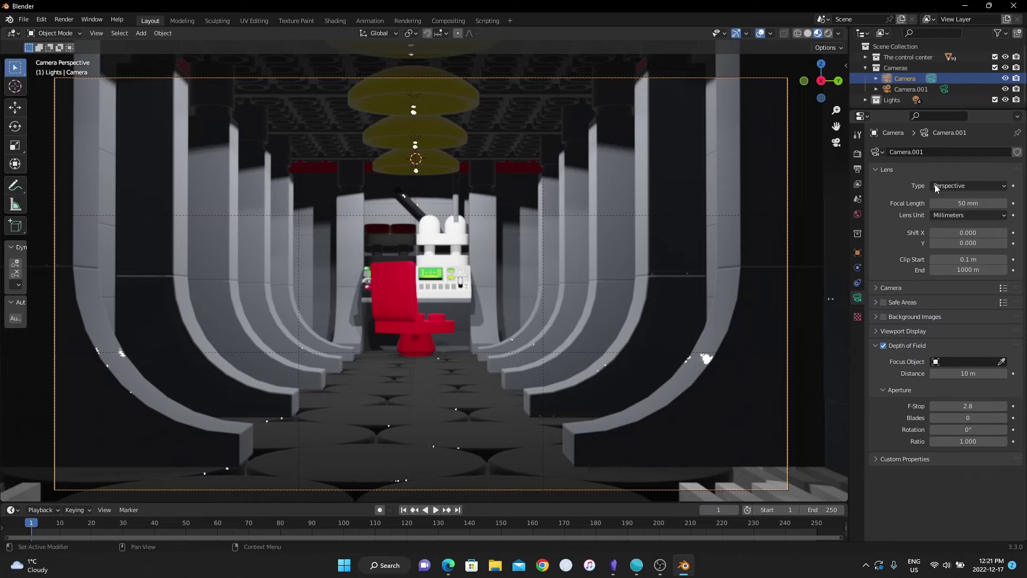
# Add a Plain Axes empty to the Cameras collection.
pyautogui.click(895, 68)
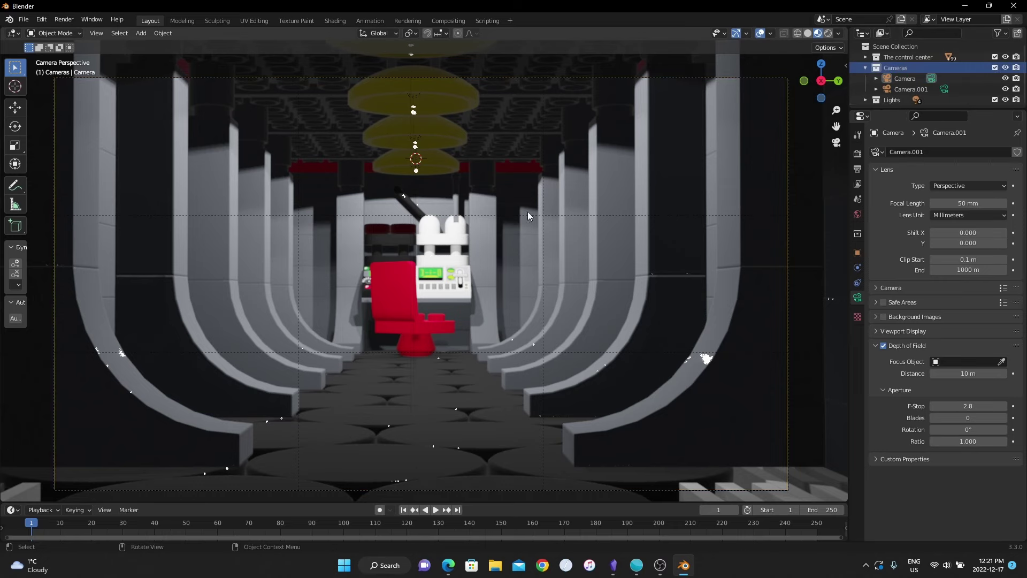
pyautogui.hotkey('shift', 'a')
pyautogui.moveTo(521, 191)
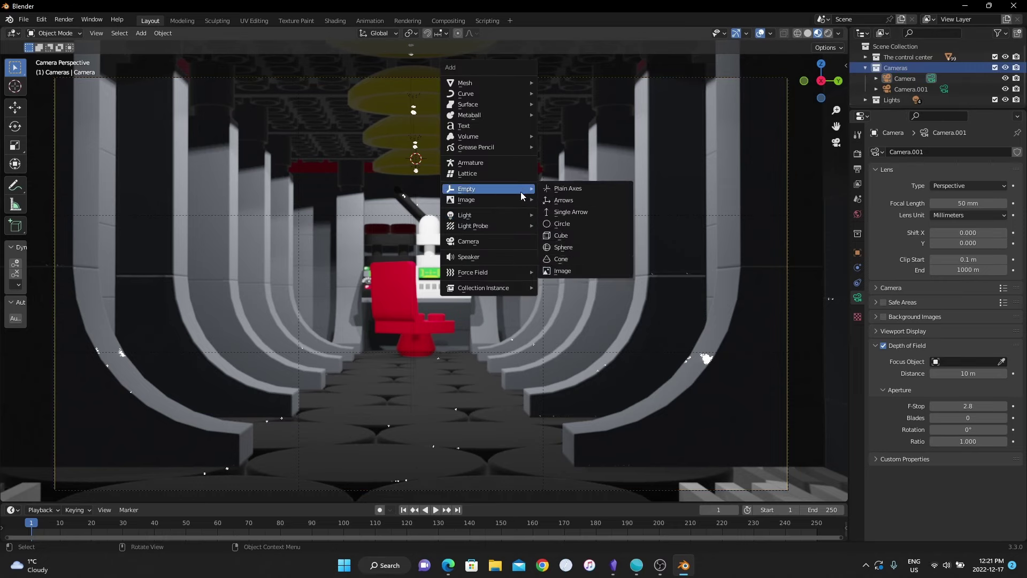
pyautogui.click(548, 188)
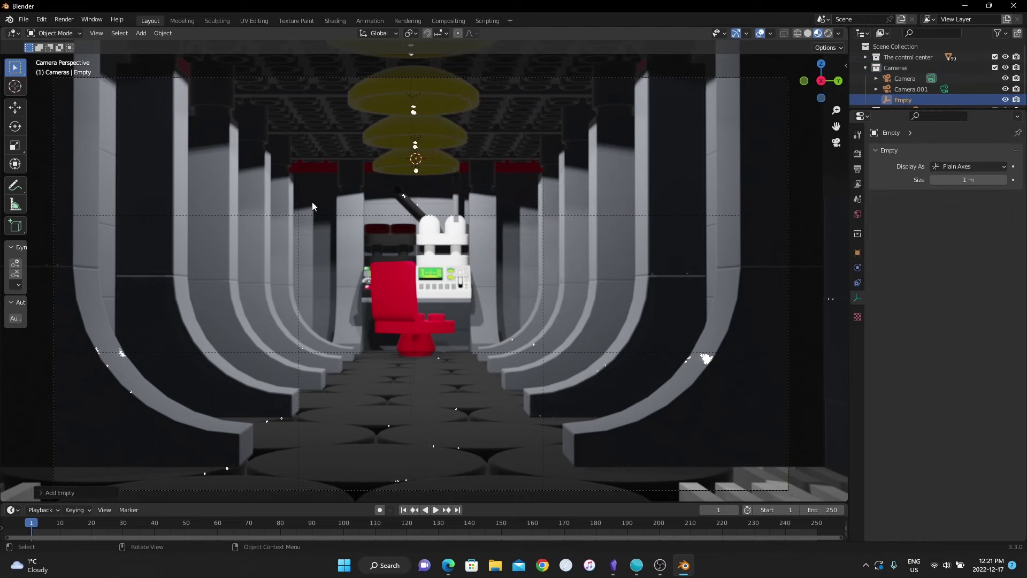
# Place the 3D cursor on the red chair's backrest and snap the empty to it.
pyautogui.click(15, 86)
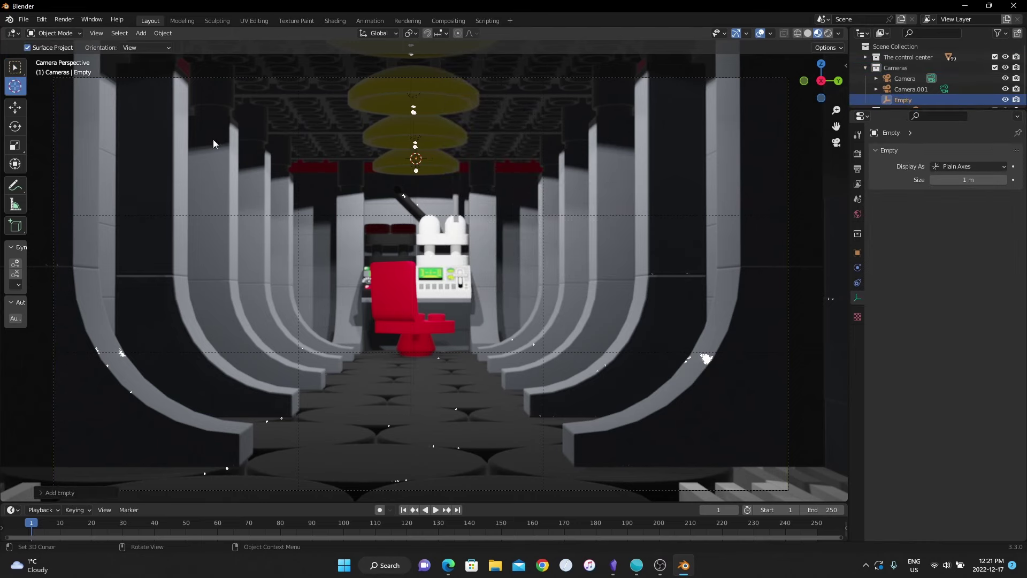
pyautogui.click(403, 275)
pyautogui.hotkey('shift', 's')
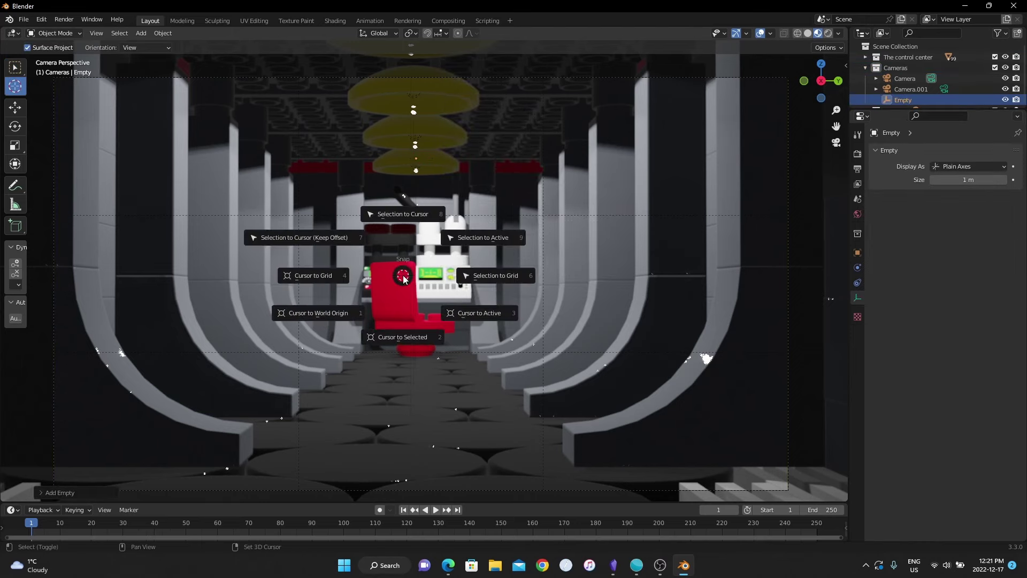
pyautogui.click(403, 216)
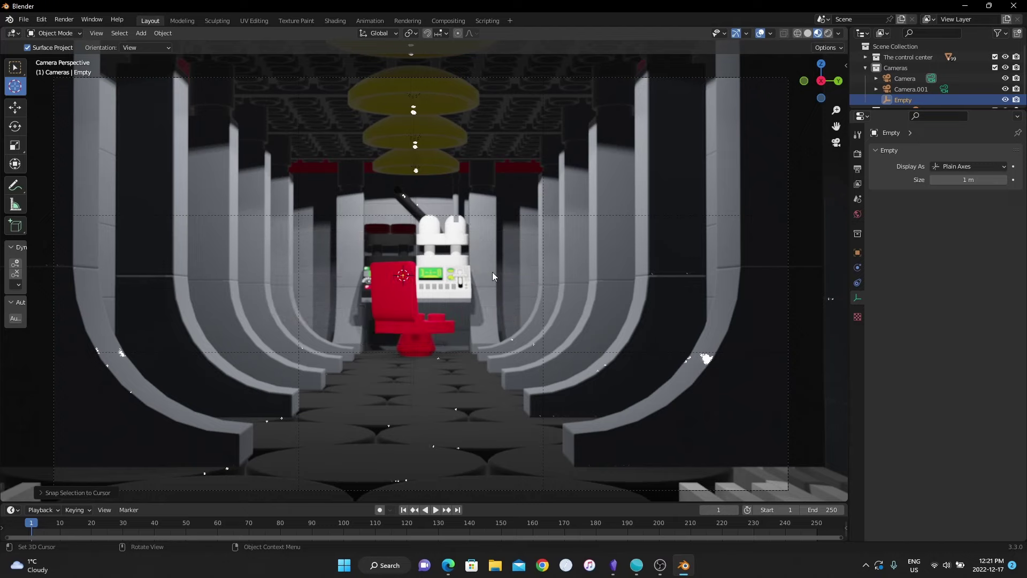
# Rename the empty in the Cameras collection as Focus Object.
pyautogui.doubleClick(902, 102)
pyautogui.write('Fo')
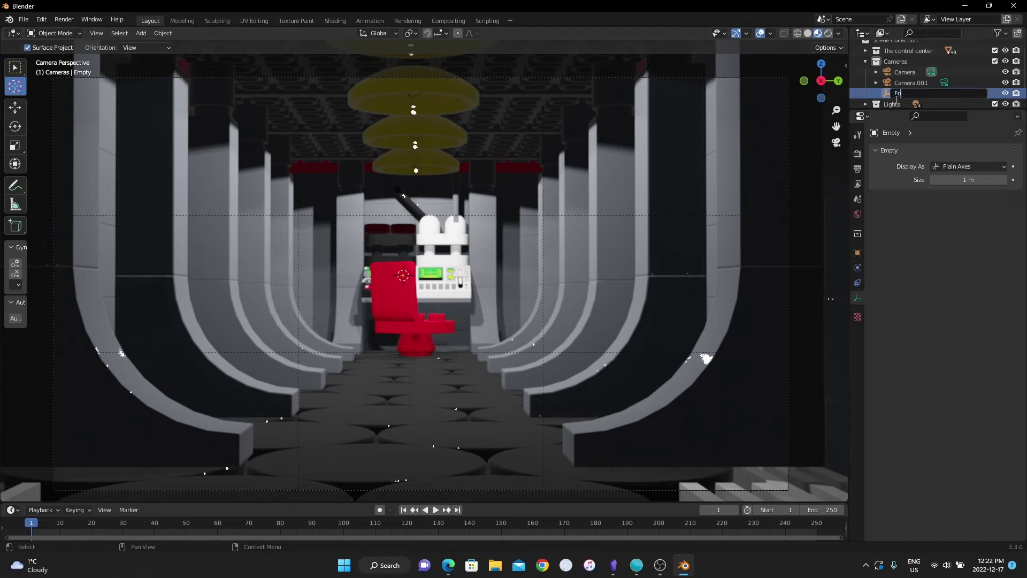
pyautogui.write('cus Object')
pyautogui.press('Return')
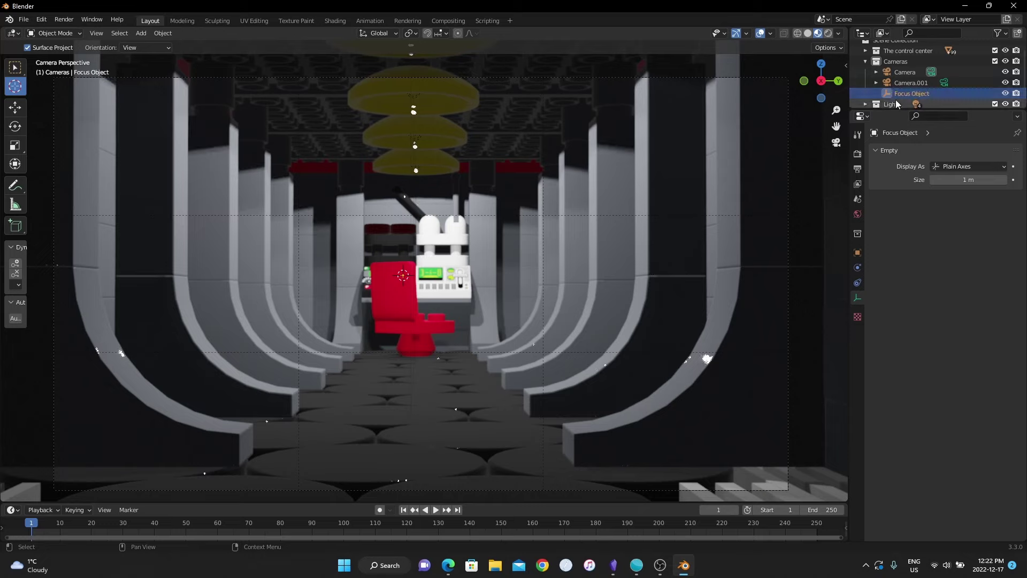
# Assign the Focus Object empty as the depth of field focus object of Camera.
pyautogui.click(904, 65)
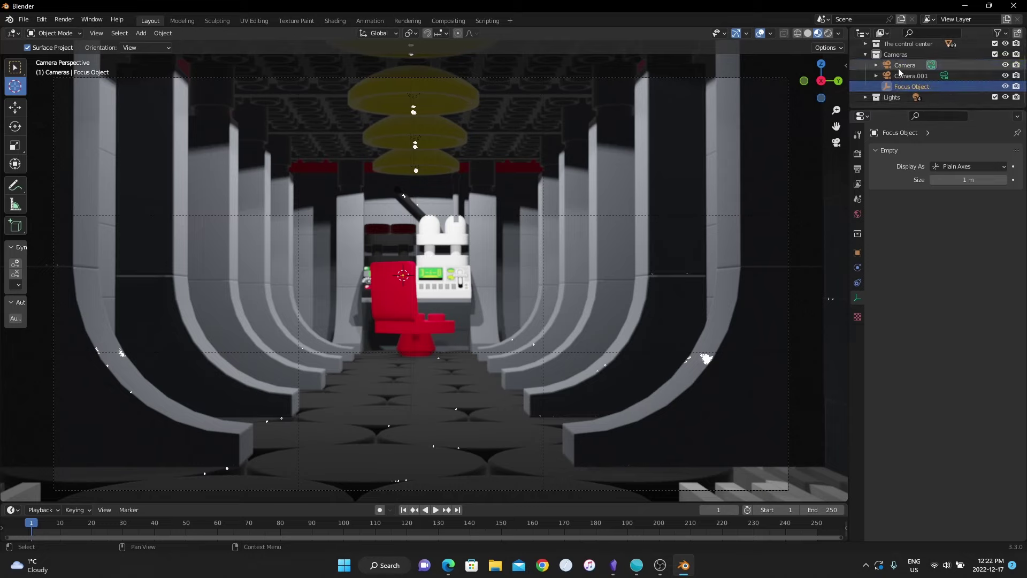
pyautogui.click(1002, 362)
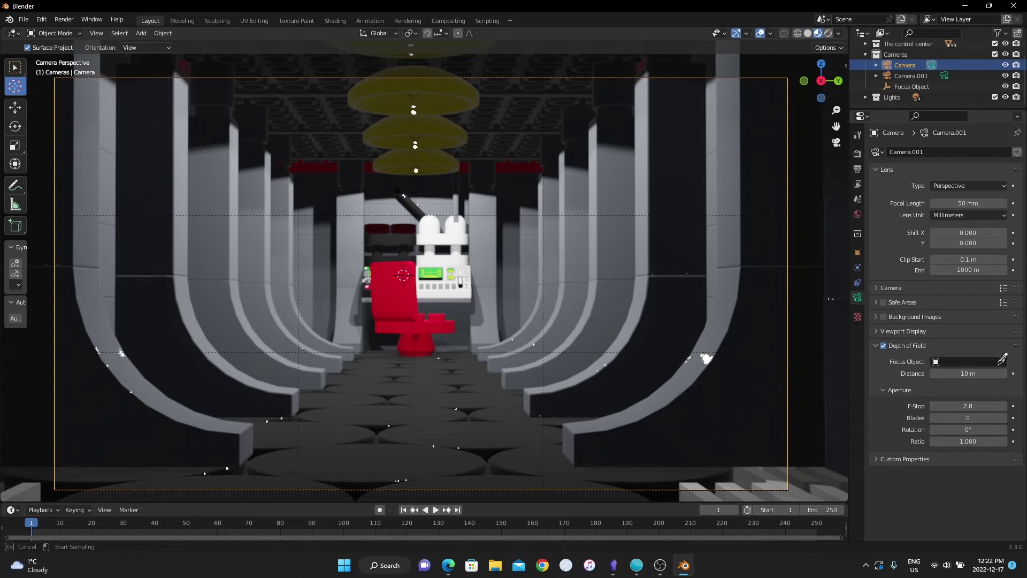
pyautogui.click(909, 86)
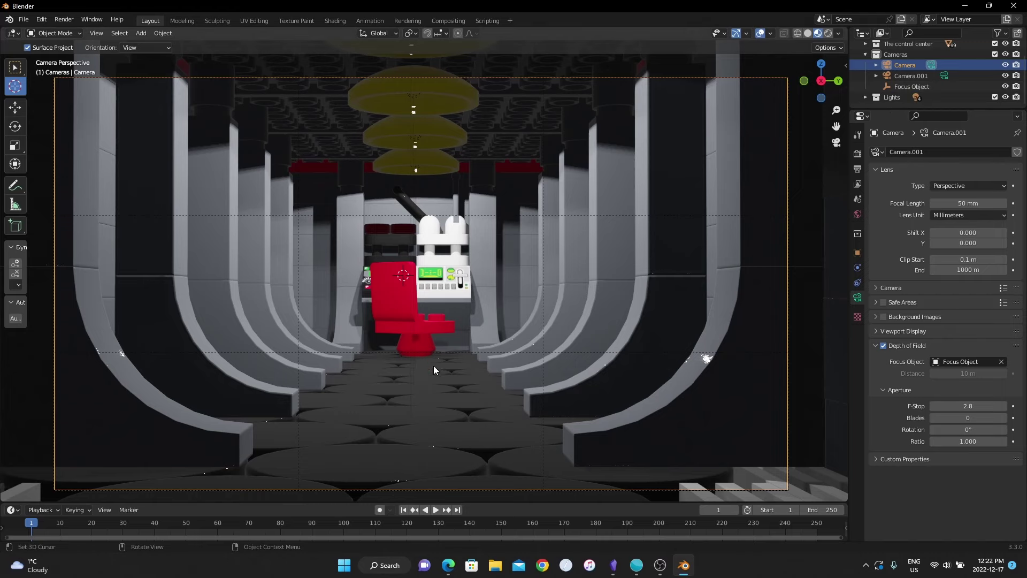
# Move the Focus Object empty slightly in the camera view.
pyautogui.click(916, 87)
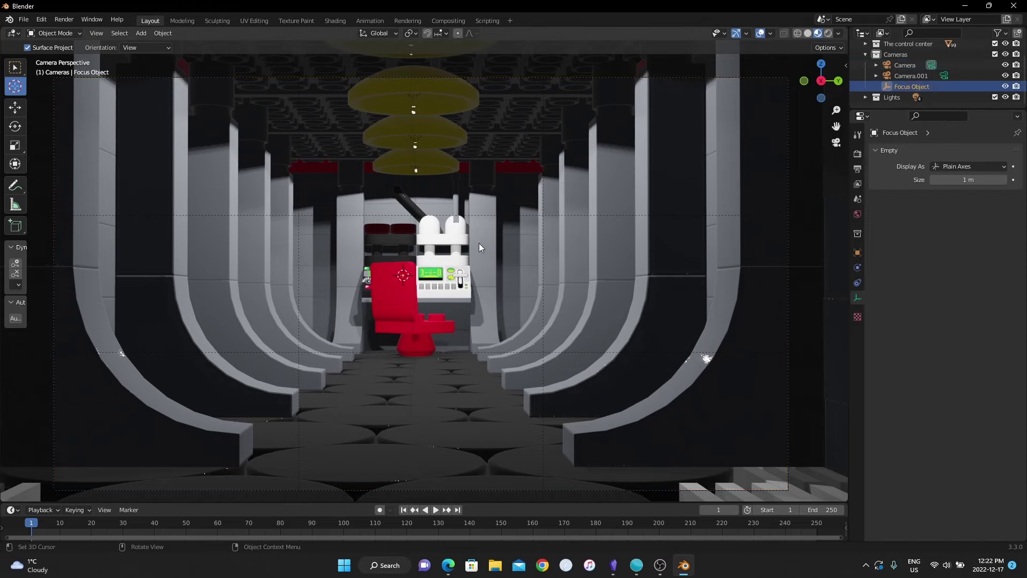
pyautogui.press('g')
pyautogui.click(477, 263)
# Set the depth of field F-Stop of Camera to 0.01.
pyautogui.click(896, 64)
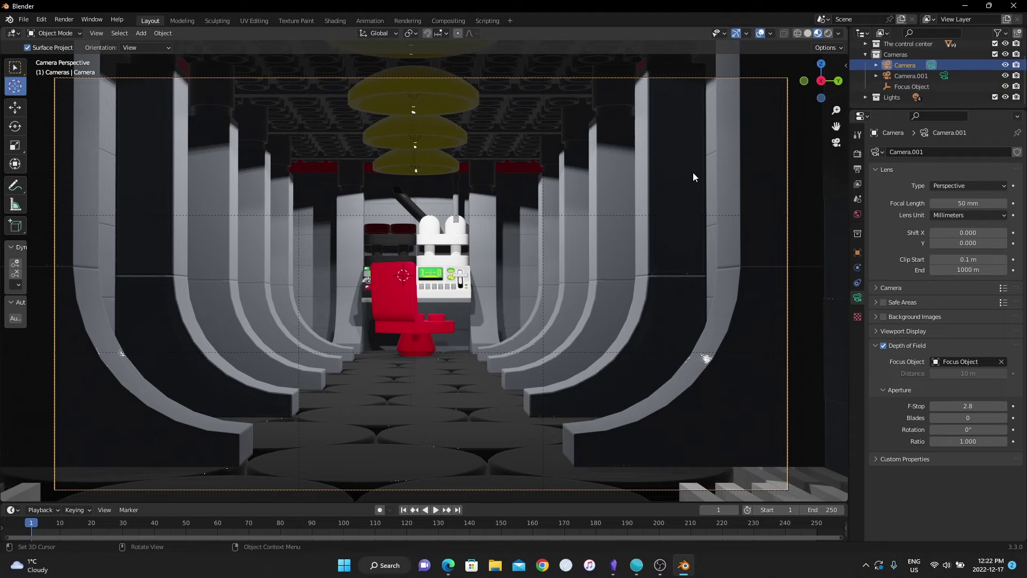
pyautogui.click(967, 405)
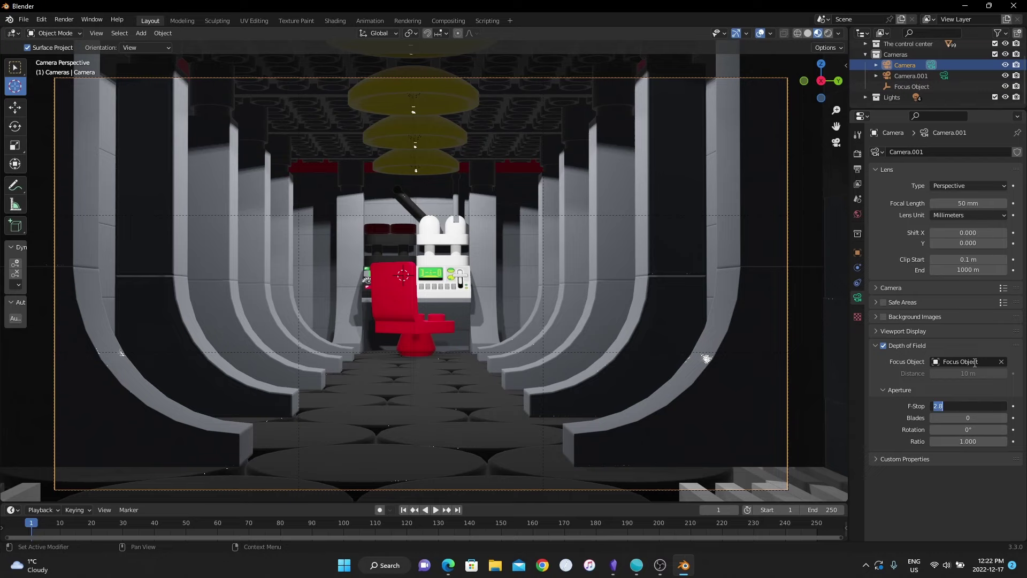
pyautogui.write('0.01')
pyautogui.press('Return')
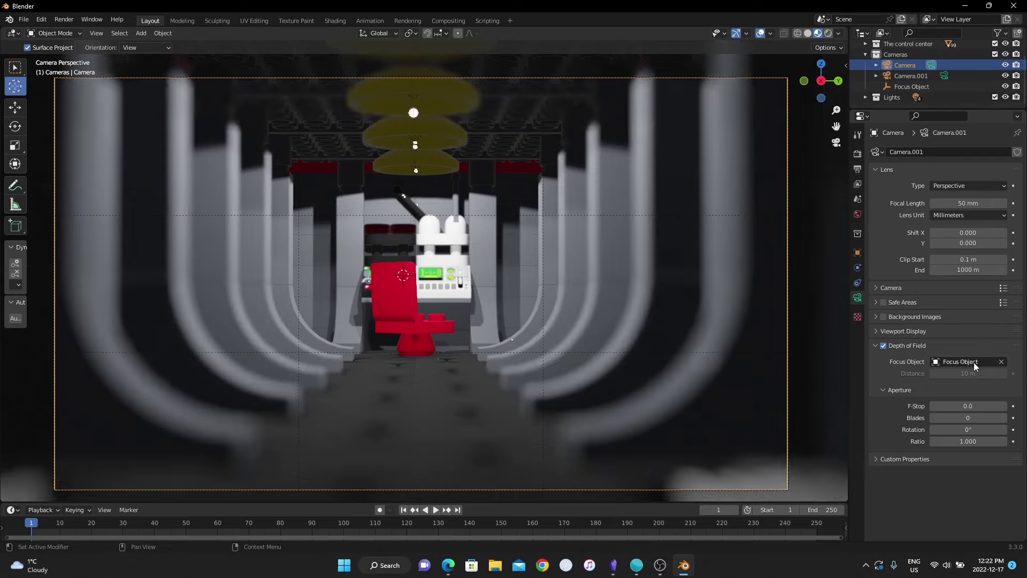
# Hide the viewport overlays and set the camera's F-Stop to 0.03.
pyautogui.click(761, 33)
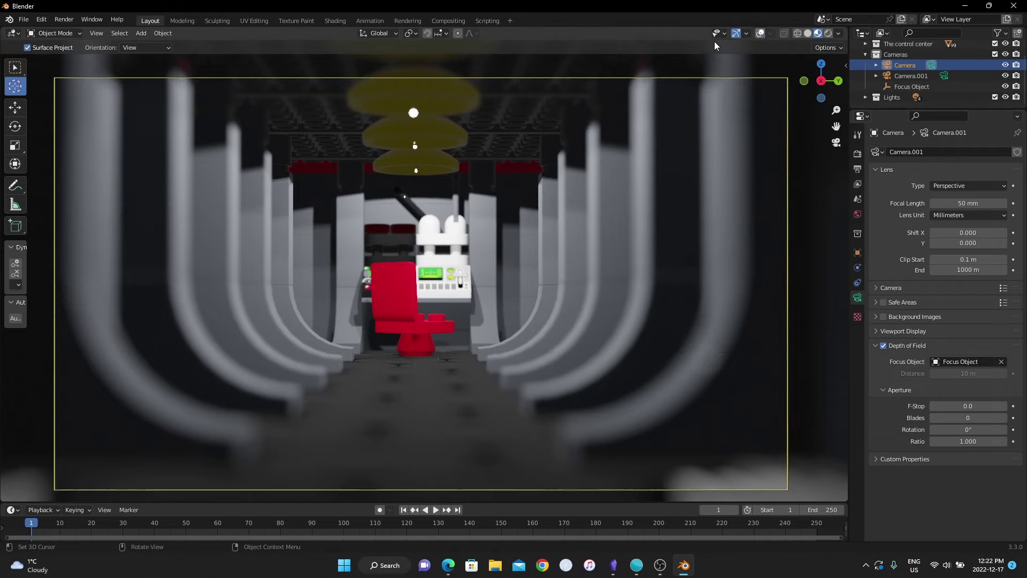
pyautogui.click(977, 406)
pyautogui.write('0.03')
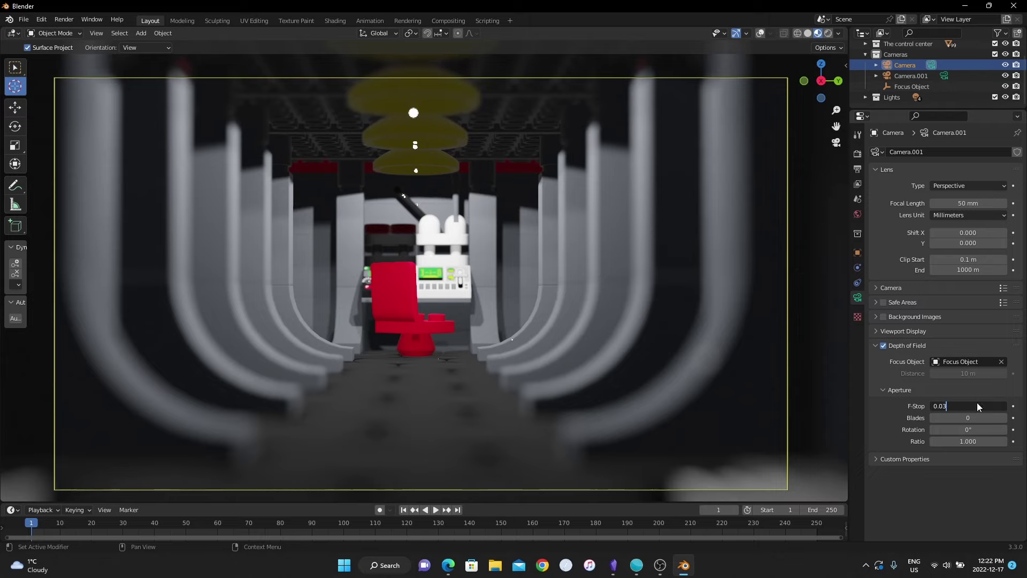
pyautogui.press('Return')
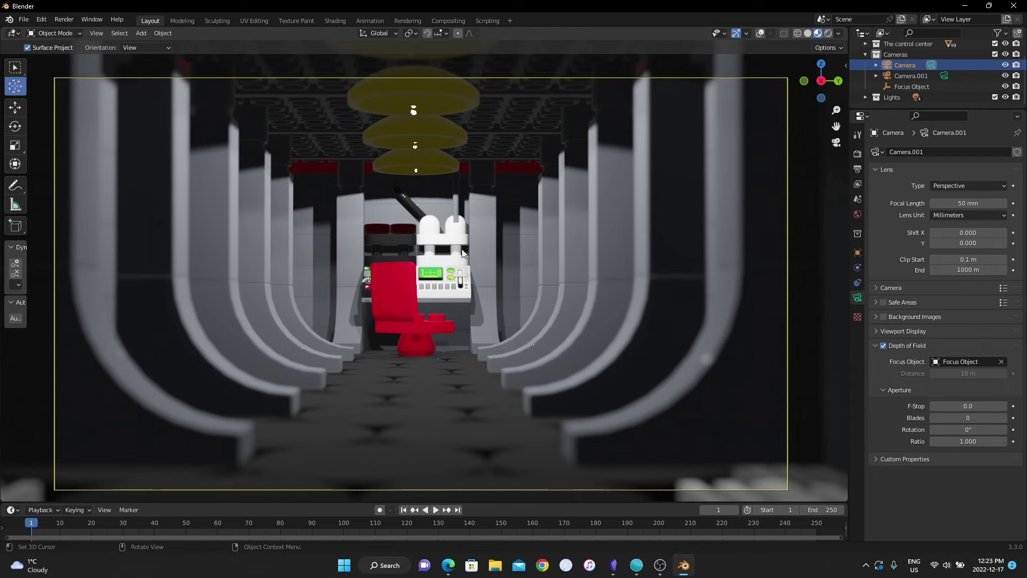
# Switch the viewport to solid shading, leave the camera view and expand the Mecabricks material and part settings.
pyautogui.press('z')
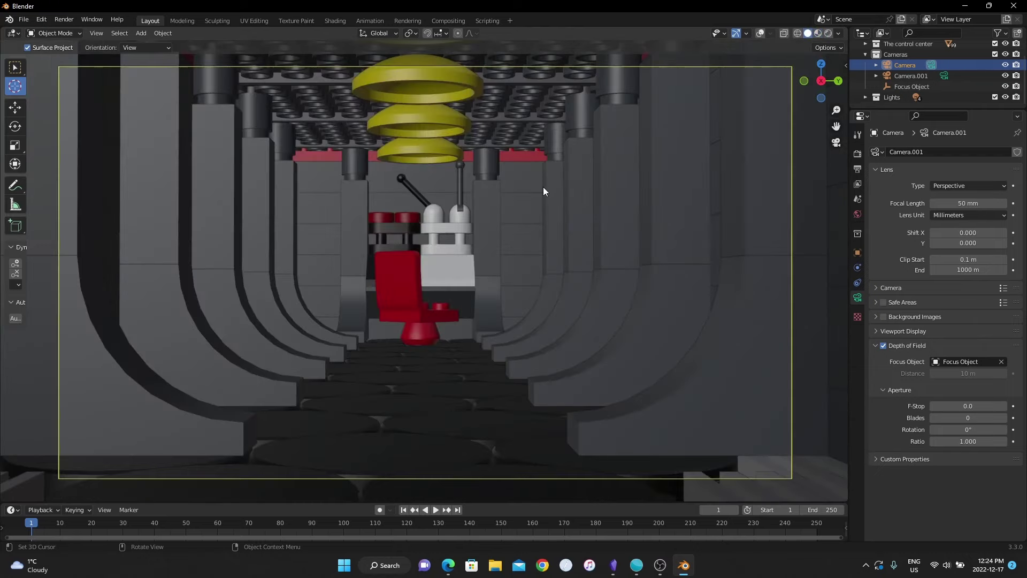
pyautogui.click(827, 33)
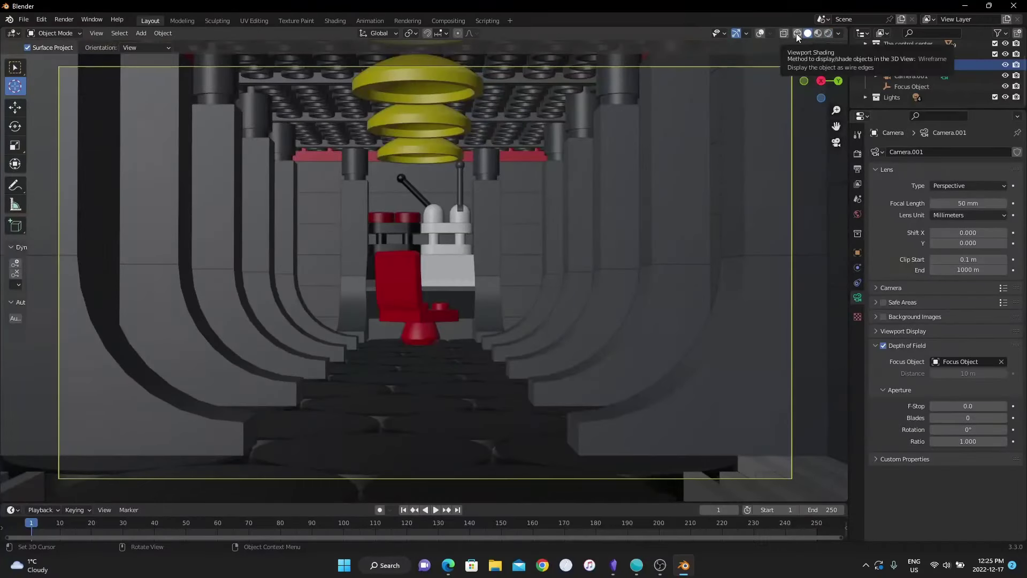
pyautogui.moveTo(407, 258); pyautogui.dragTo(410, 243, button='middle')
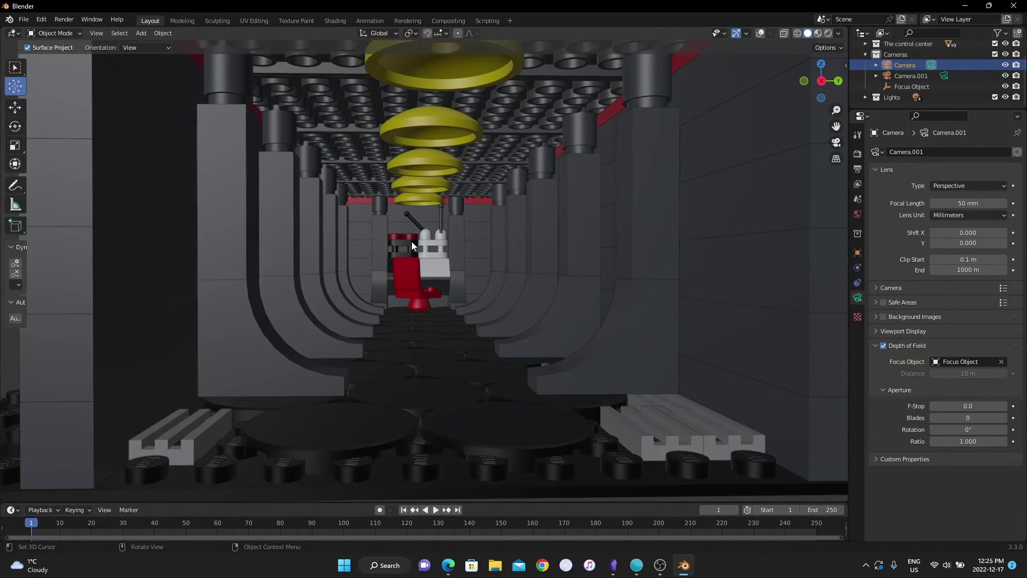
pyautogui.scroll(2, 527, 269)
pyautogui.moveTo(527, 269); pyautogui.dragTo(519, 283, button='middle')
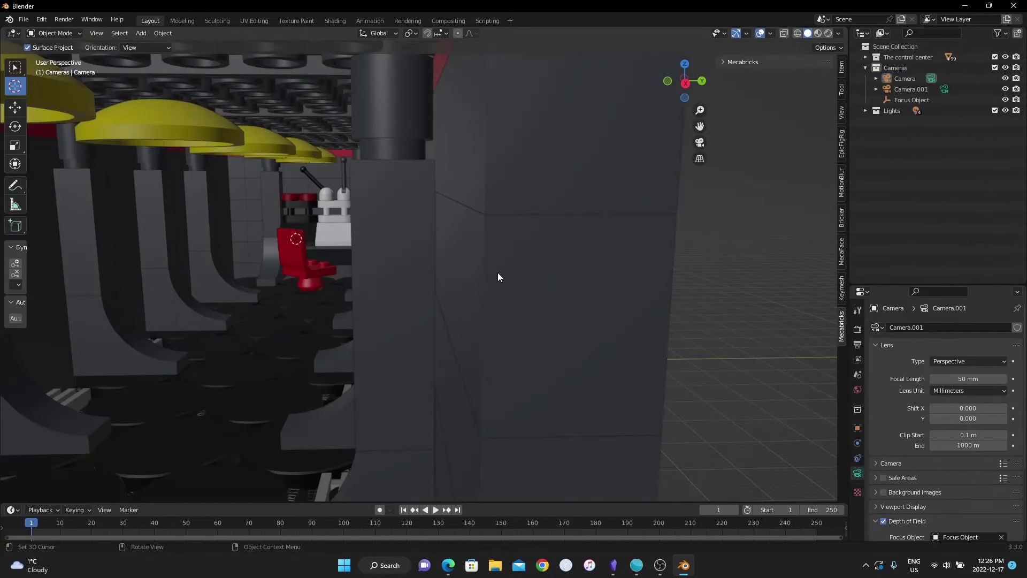
pyautogui.keyDown('shift'); pyautogui.moveTo(513, 232); pyautogui.dragTo(512, 244, button='middle'); pyautogui.keyUp('shift')
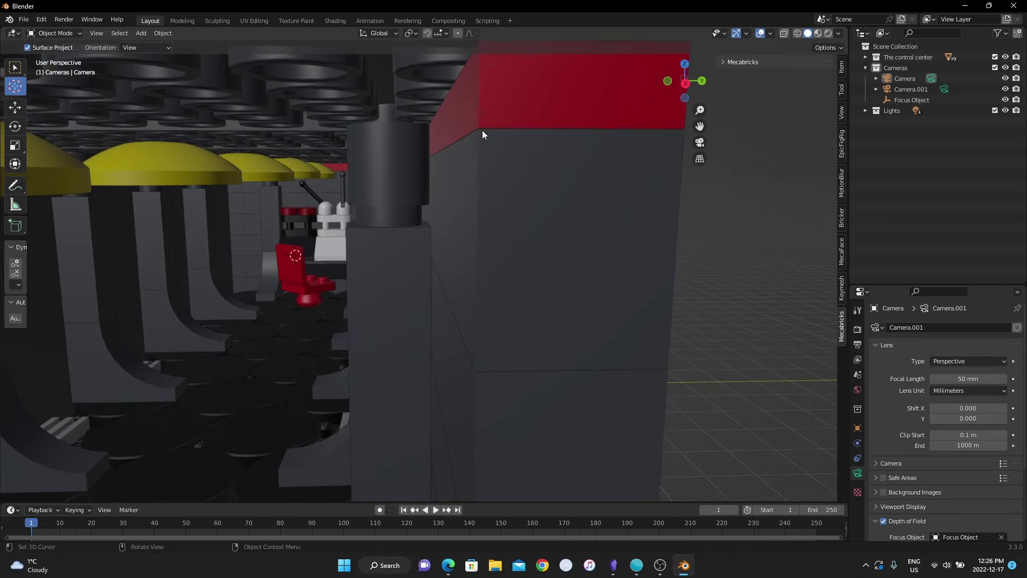
pyautogui.keyDown('shift'); pyautogui.moveTo(301, 239); pyautogui.dragTo(383, 344, button='middle'); pyautogui.keyUp('shift')
pyautogui.keyDown('shift'); pyautogui.moveTo(509, 255); pyautogui.dragTo(530, 253, button='middle'); pyautogui.keyUp('shift')
pyautogui.click(724, 63)
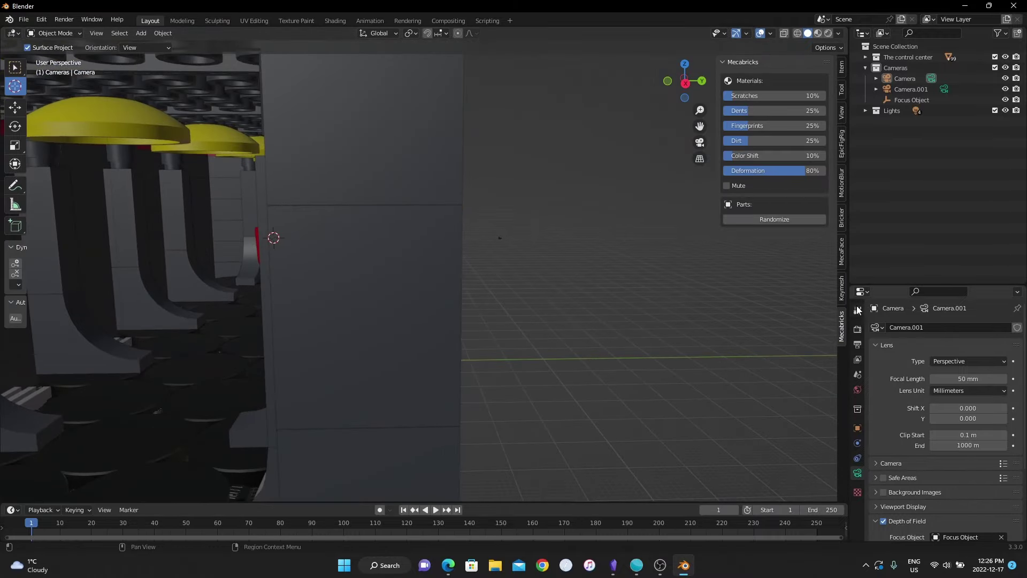
# Switch to the Select Box tool and select the upper dark grey brick of the corridor's end wall.
pyautogui.click(337, 210)
pyautogui.click(14, 67)
pyautogui.click(364, 123)
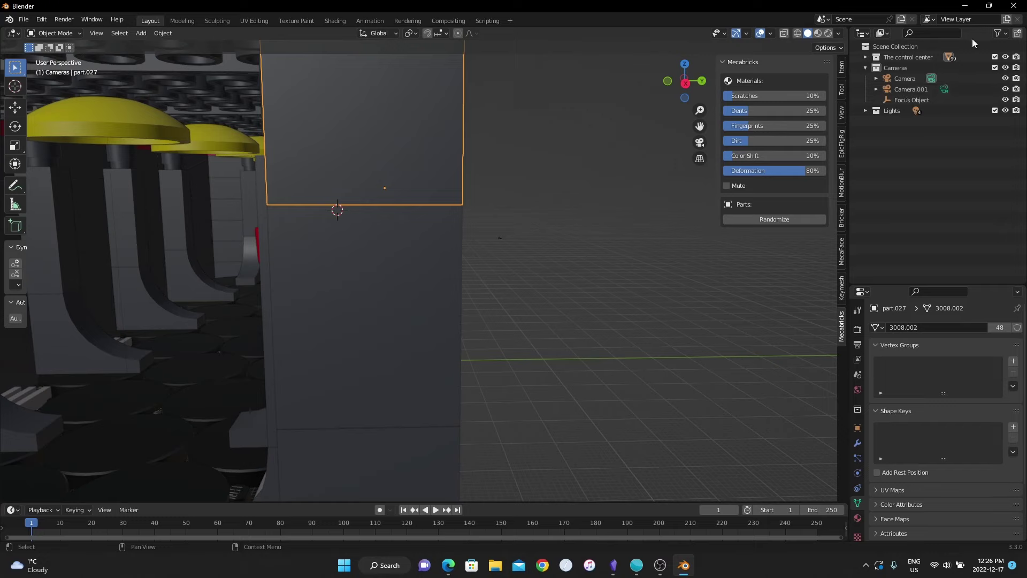
# Show the selectability toggles in the outliner and make the Cameras collection unselectable.
pyautogui.click(998, 34)
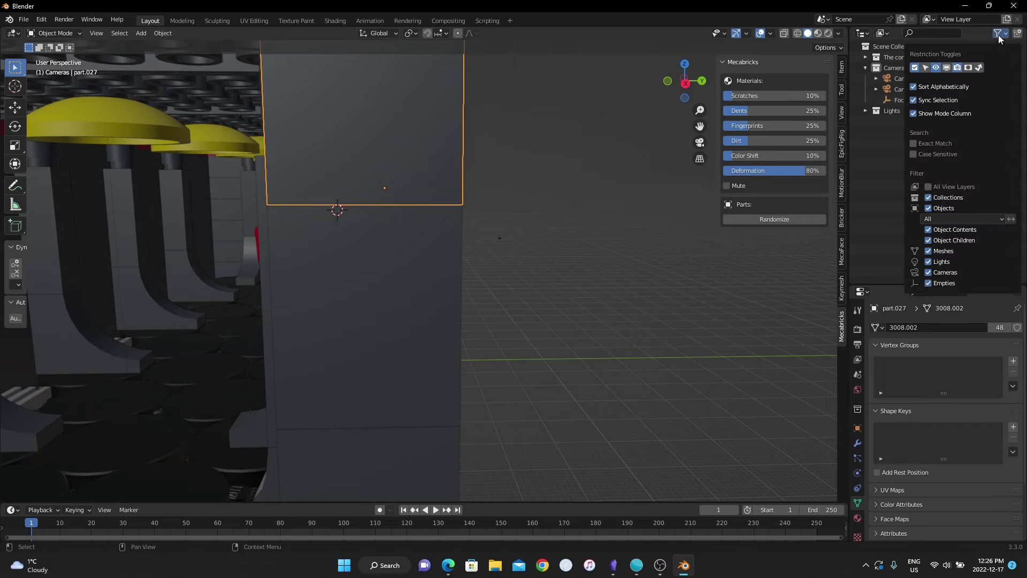
pyautogui.click(924, 68)
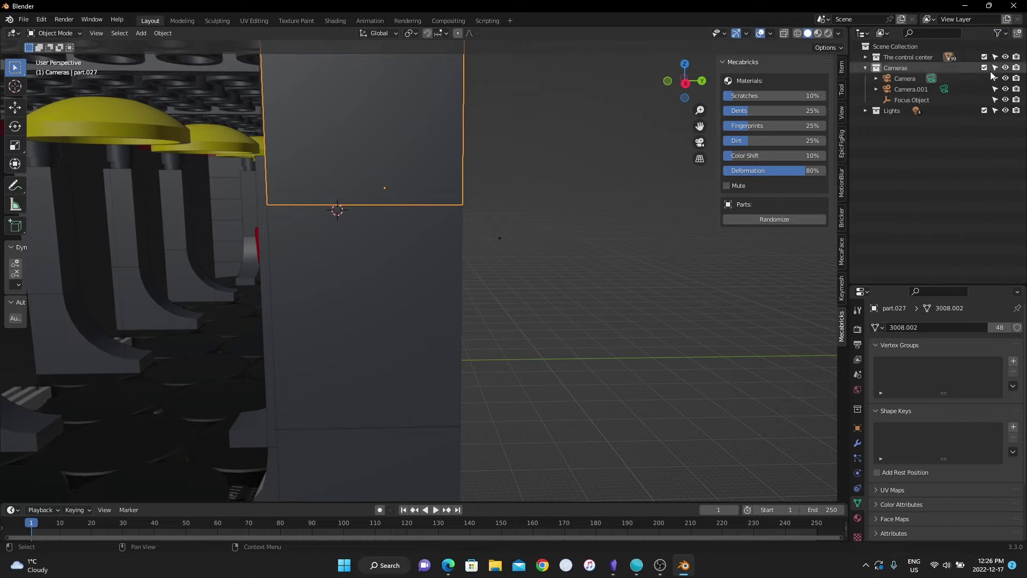
pyautogui.click(995, 67)
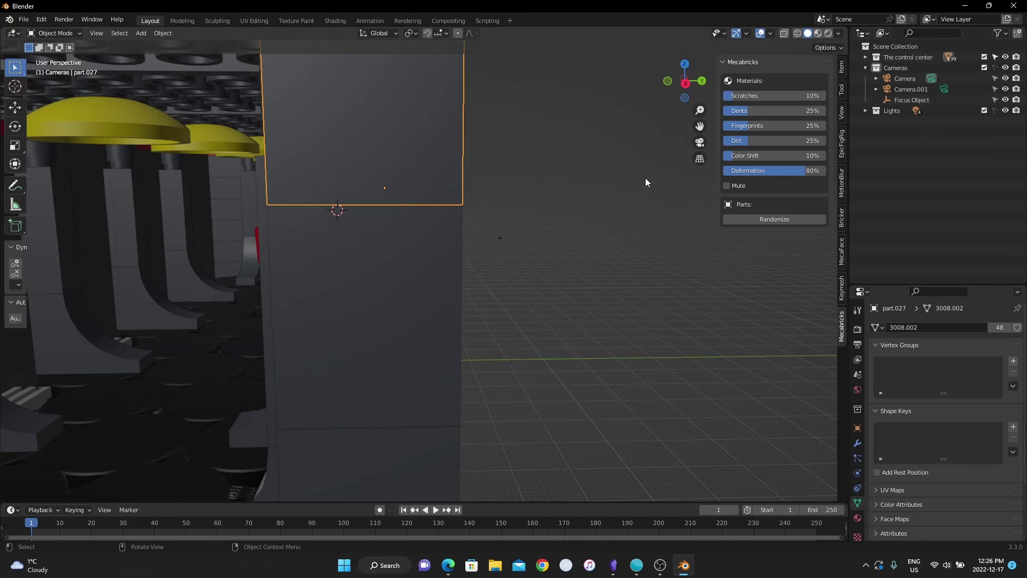
# Select all selectable parts of the control center and return to the camera view.
pyautogui.click(893, 80)
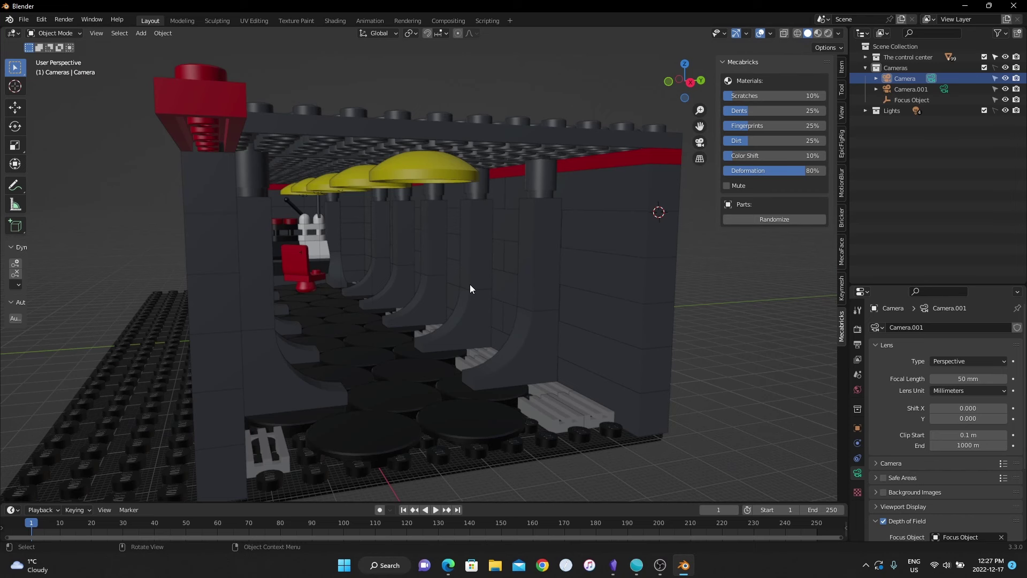
pyautogui.press('a')
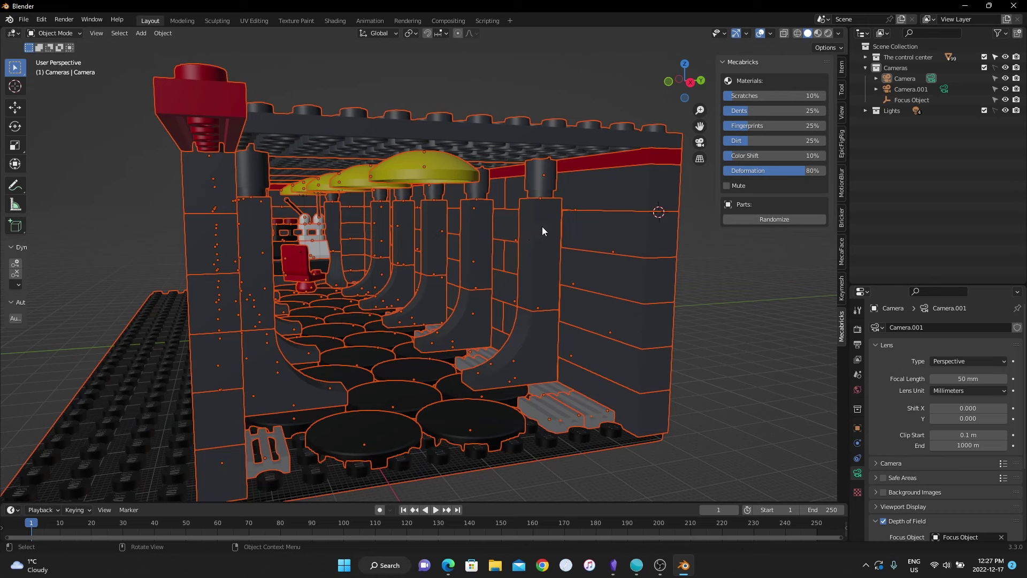
pyautogui.moveTo(542, 226); pyautogui.dragTo(473, 237, button='middle')
pyautogui.press('KP_0')
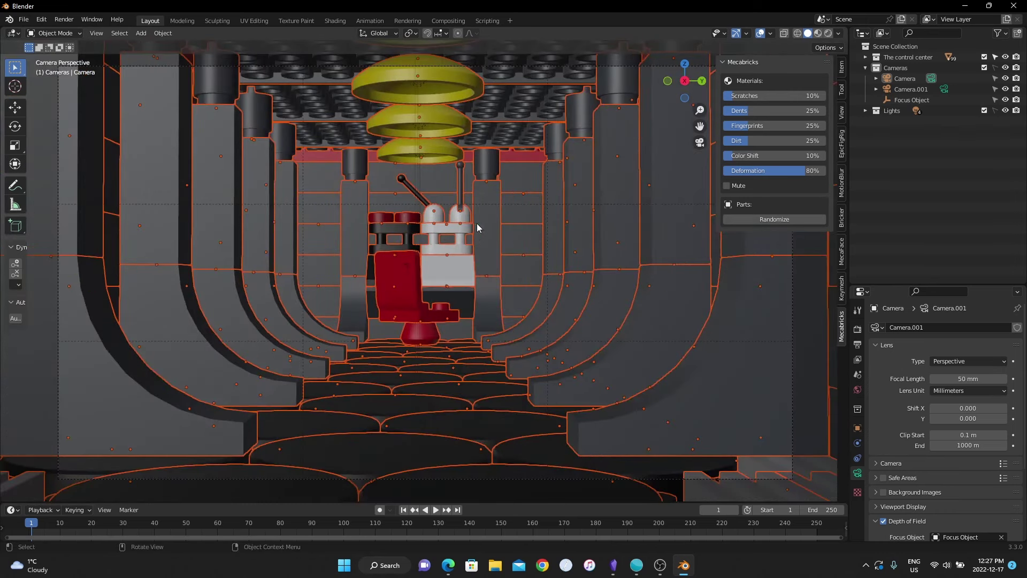
# Hide the viewport overlays and randomize the selected Mecabricks parts, trying 100% strength before settling on 11%.
pyautogui.click(760, 33)
pyautogui.moveTo(531, 303)
pyautogui.keyDown('shift'); pyautogui.mouseDown(button='middle')
pyautogui.moveTo(505, 306)
pyautogui.moveTo(518, 294)
pyautogui.mouseUp(button='middle'); pyautogui.keyUp('shift')
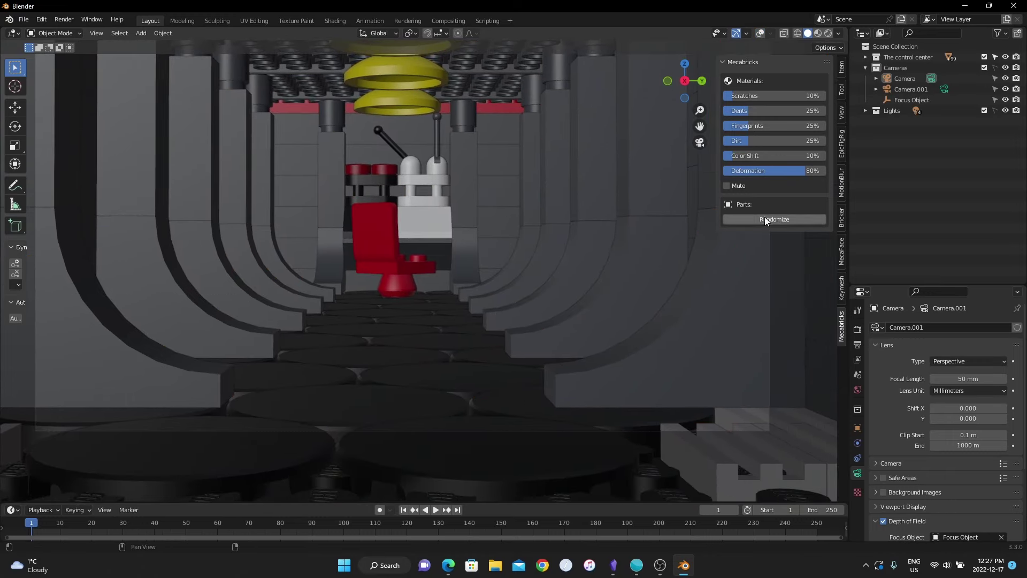
pyautogui.click(765, 219)
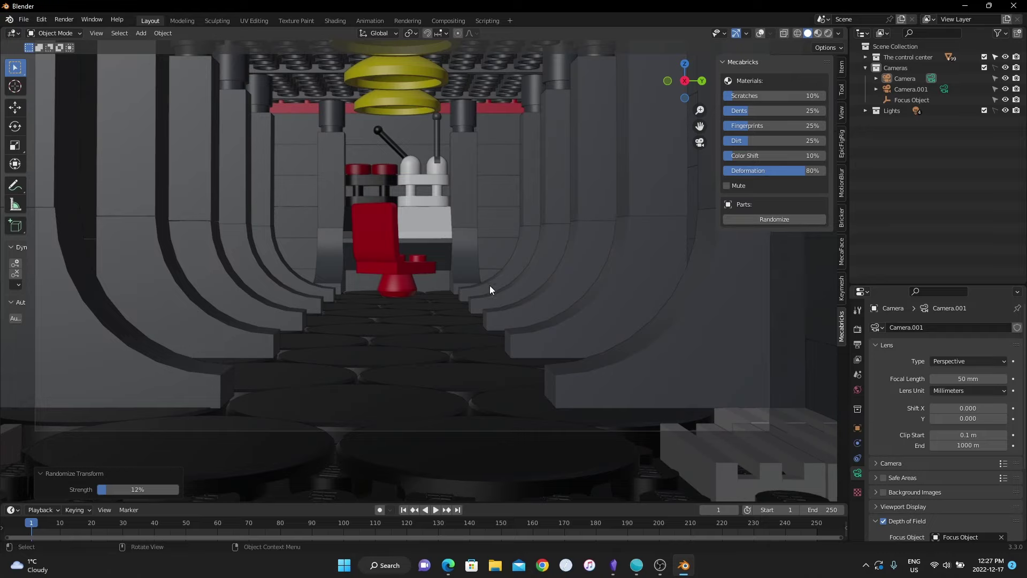
pyautogui.moveTo(122, 487); pyautogui.dragTo(181, 487)
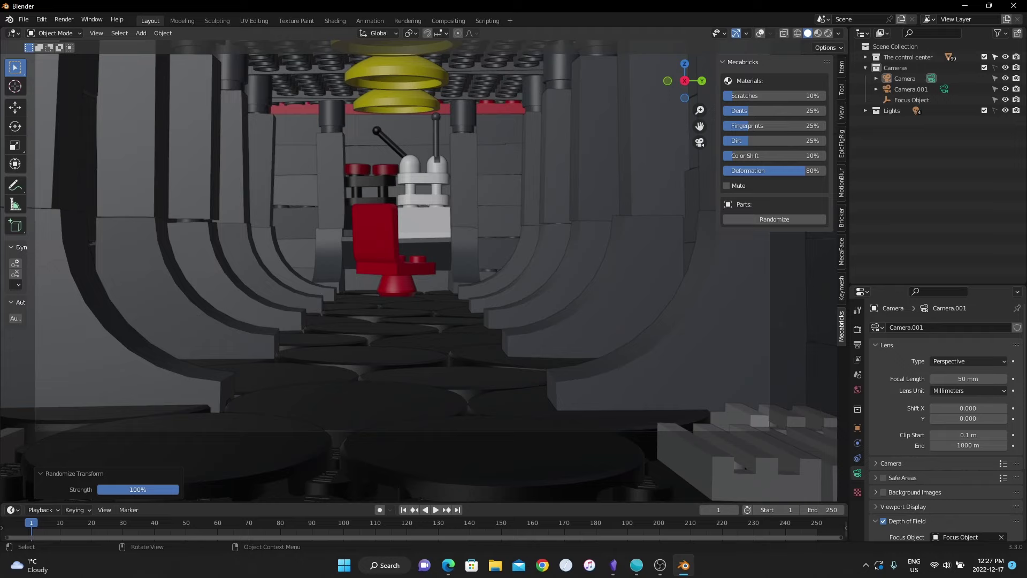
pyautogui.moveTo(138, 489); pyautogui.dragTo(106, 488)
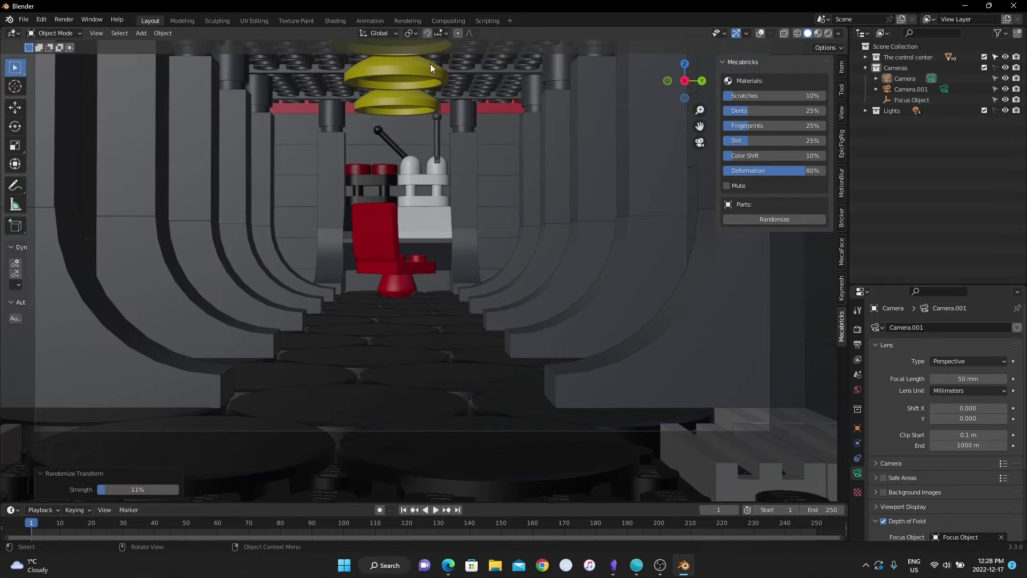
# Collapse the Mecabricks settings and enlarge the properties area to show the camera's full depth of field settings.
pyautogui.scroll(-2, 433, 207)
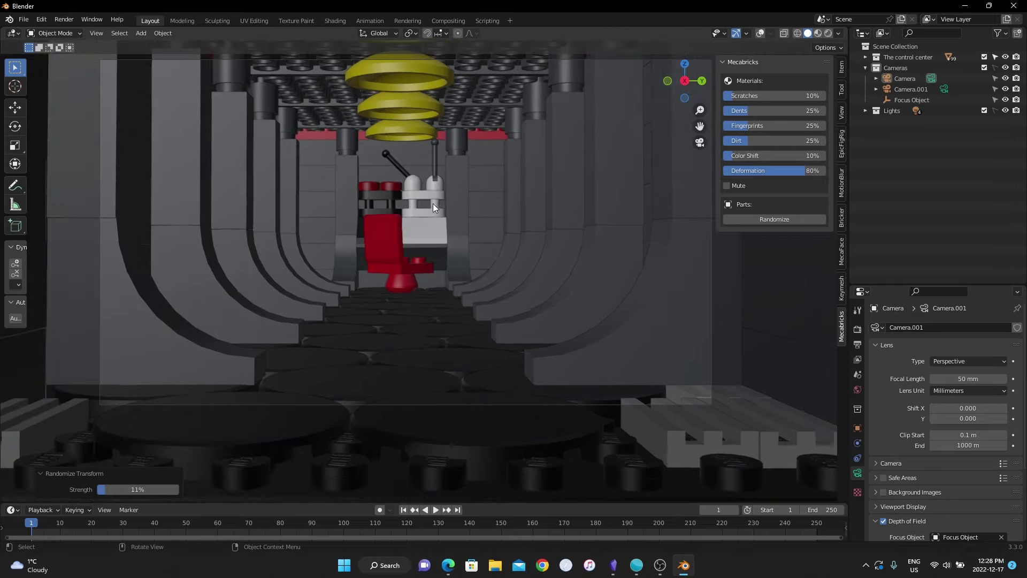
pyautogui.keyDown('shift'); pyautogui.moveTo(445, 181); pyautogui.dragTo(440, 230, button='middle'); pyautogui.keyUp('shift')
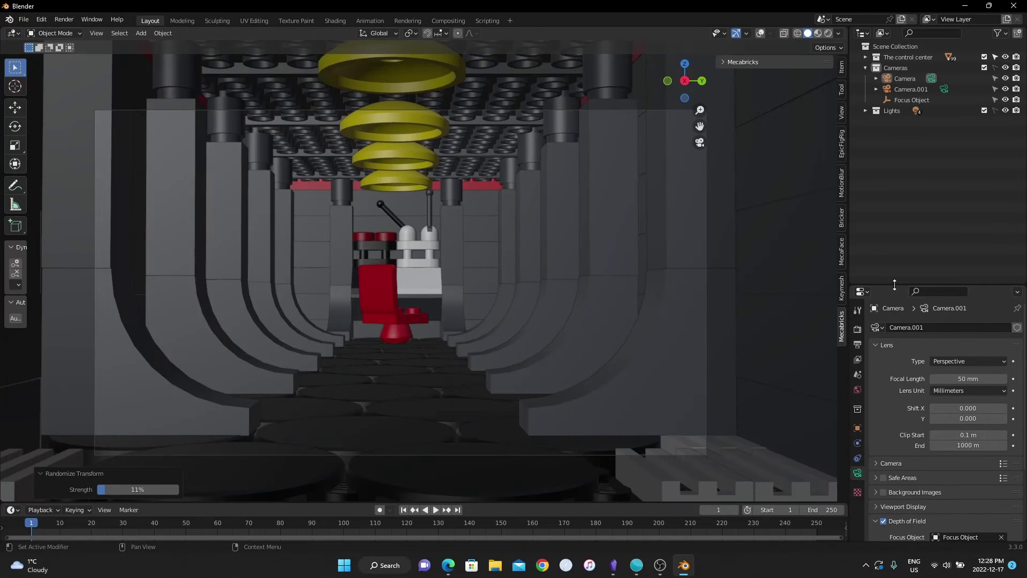
pyautogui.moveTo(894, 285); pyautogui.dragTo(893, 127)
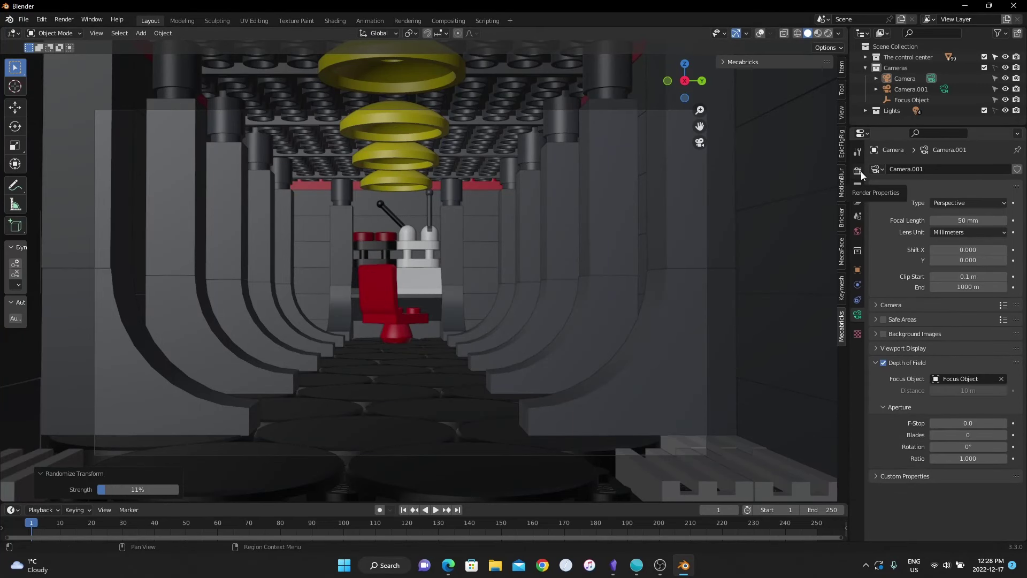
# Set the maximum render samples to 200 in the Cycles sampling settings.
pyautogui.click(858, 171)
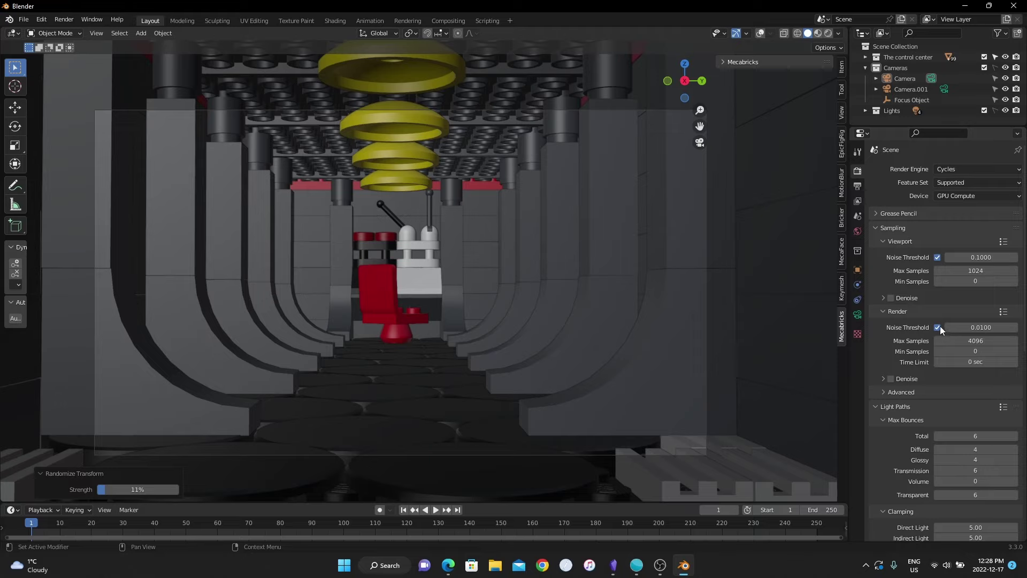
pyautogui.scroll(-2, 929, 335)
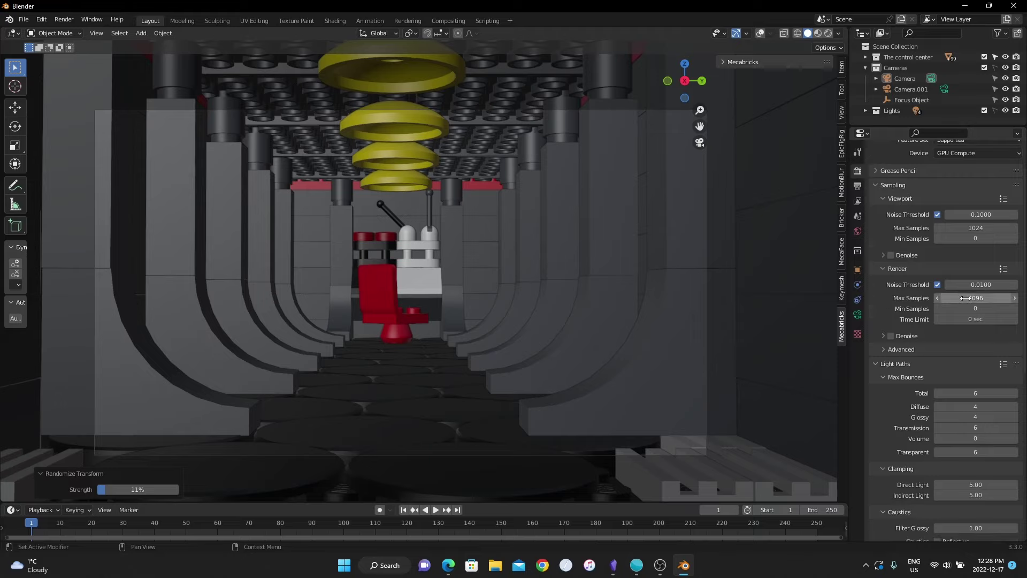
pyautogui.click(967, 298)
pyautogui.write('200')
pyautogui.press('Return')
# Collapse the Light Paths settings and check the tiling options under the render performance settings.
pyautogui.click(931, 364)
pyautogui.scroll(-2, 918, 413)
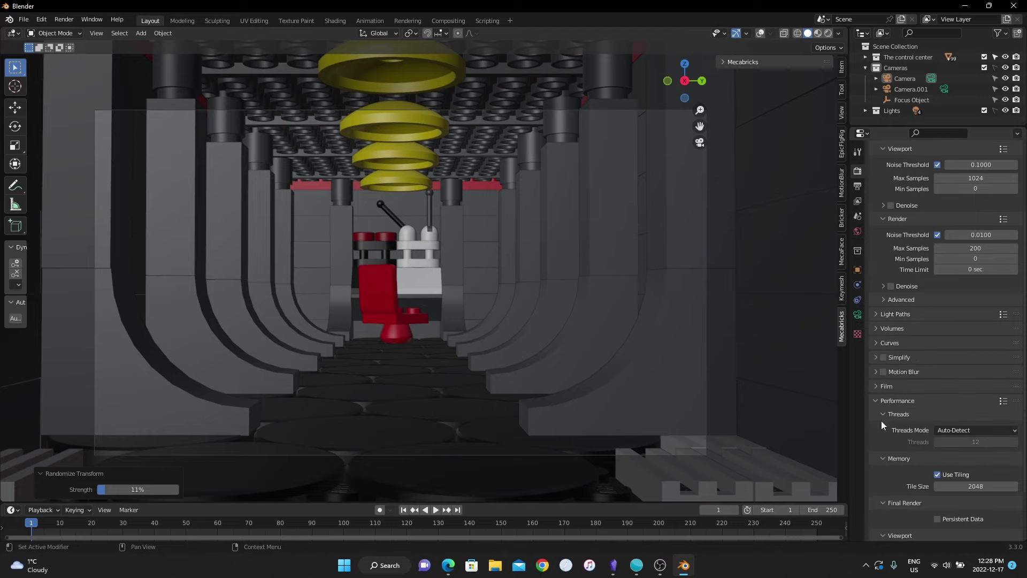
pyautogui.scroll(-3, 949, 397)
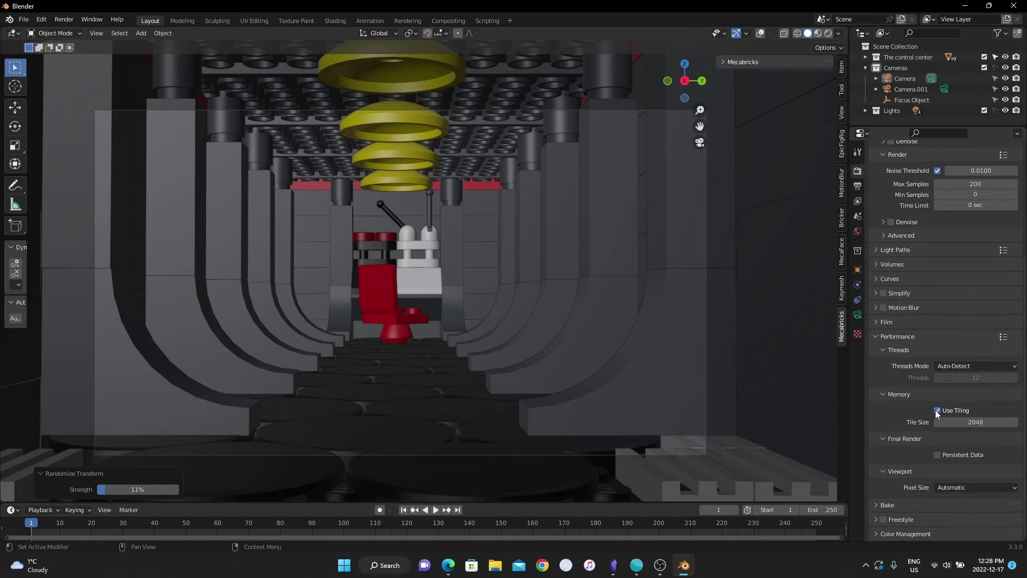
pyautogui.click(963, 423)
pyautogui.scroll(6, 909, 299)
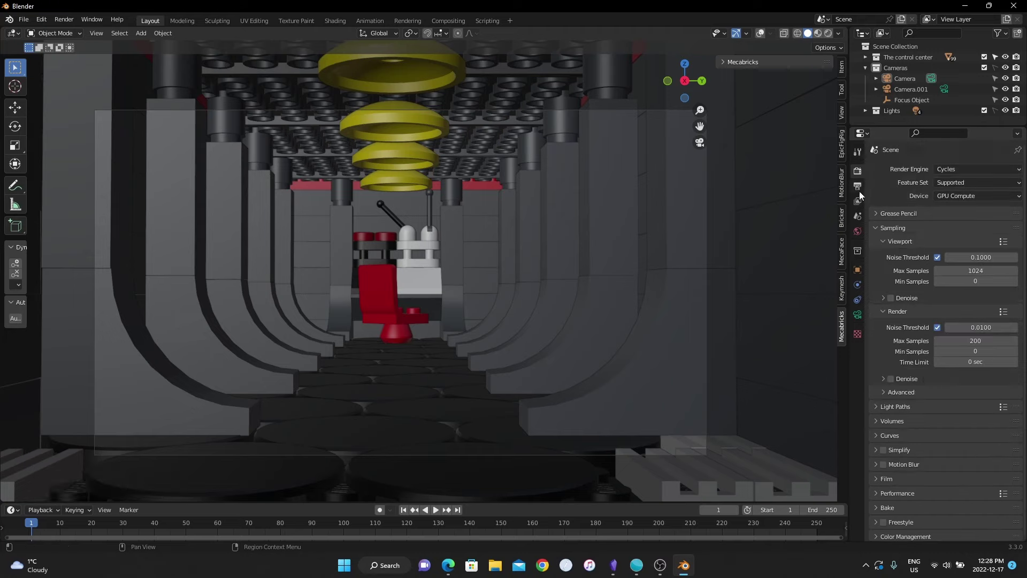
# Try a vertical output resolution of 800 px and restore it to 1080 px.
pyautogui.click(857, 186)
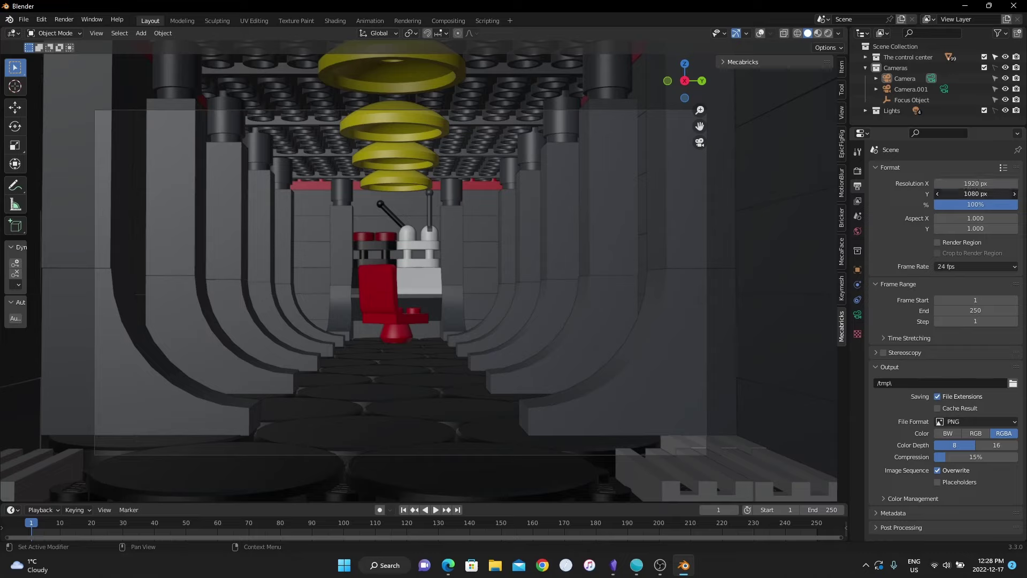
pyautogui.click(959, 195)
pyautogui.write('800')
pyautogui.press('Return')
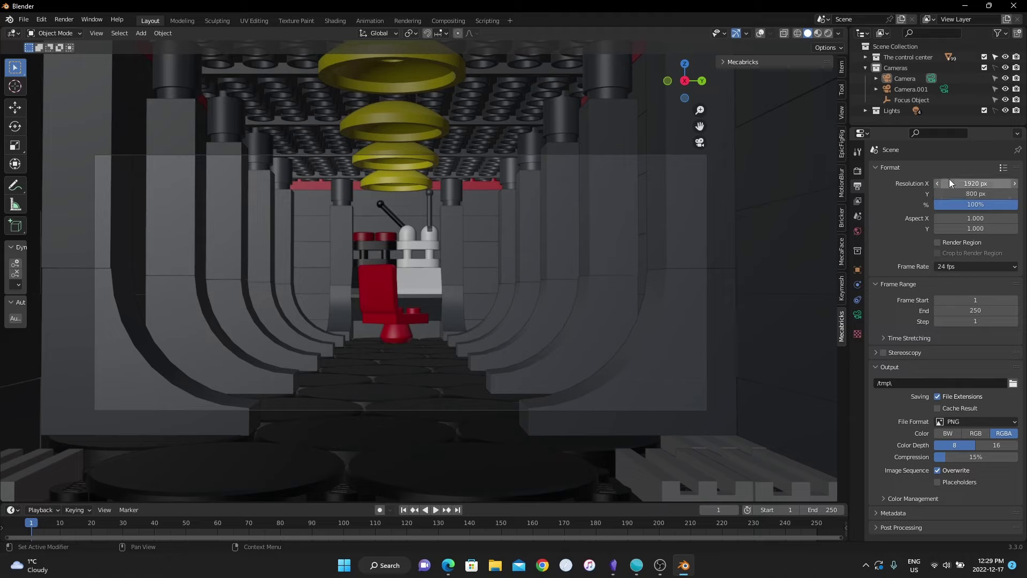
pyautogui.click(969, 193)
pyautogui.write('1080')
pyautogui.press('Return')
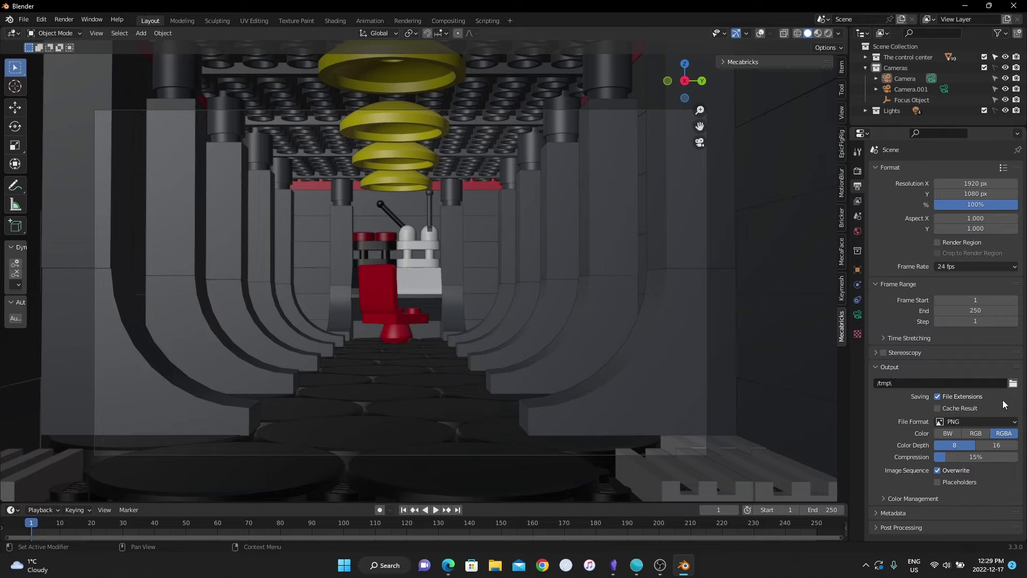
pyautogui.click(973, 297)
pyautogui.click(942, 267)
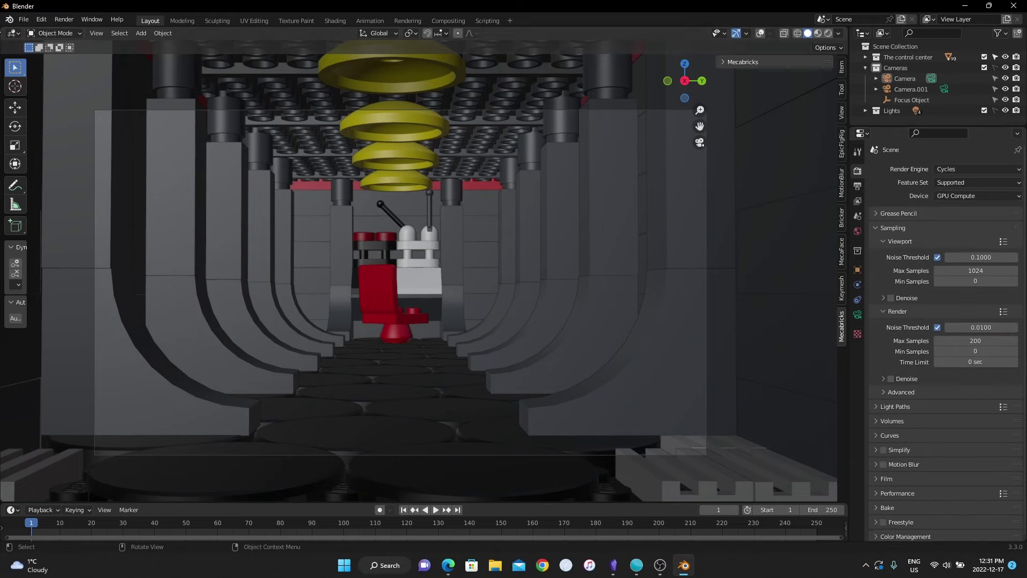
# Split the 3D viewport into two stacked areas and switch the upper one to the Compositor.
pyautogui.moveTo(2, 42); pyautogui.dragTo(93, 309)
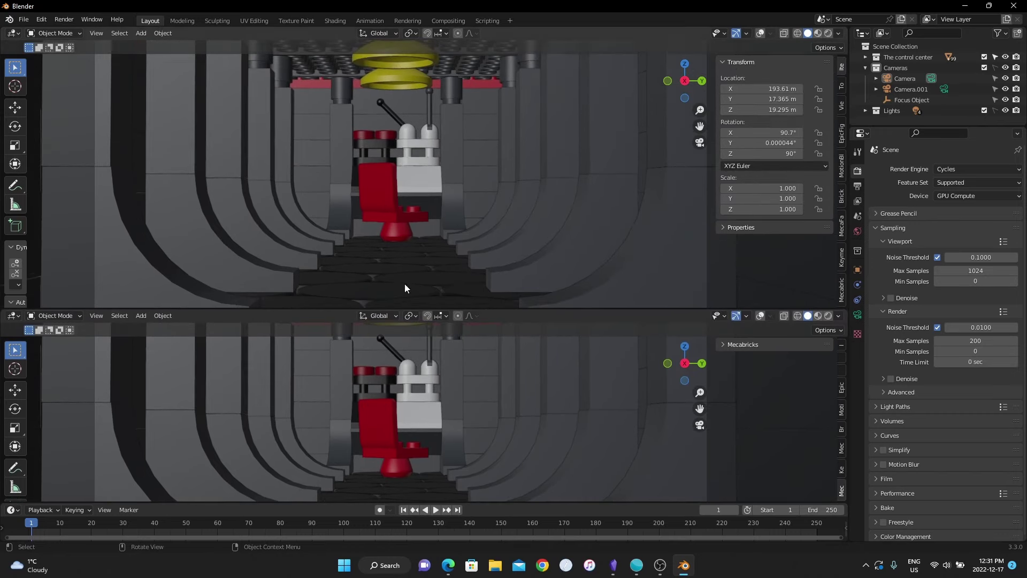
pyautogui.click(884, 377)
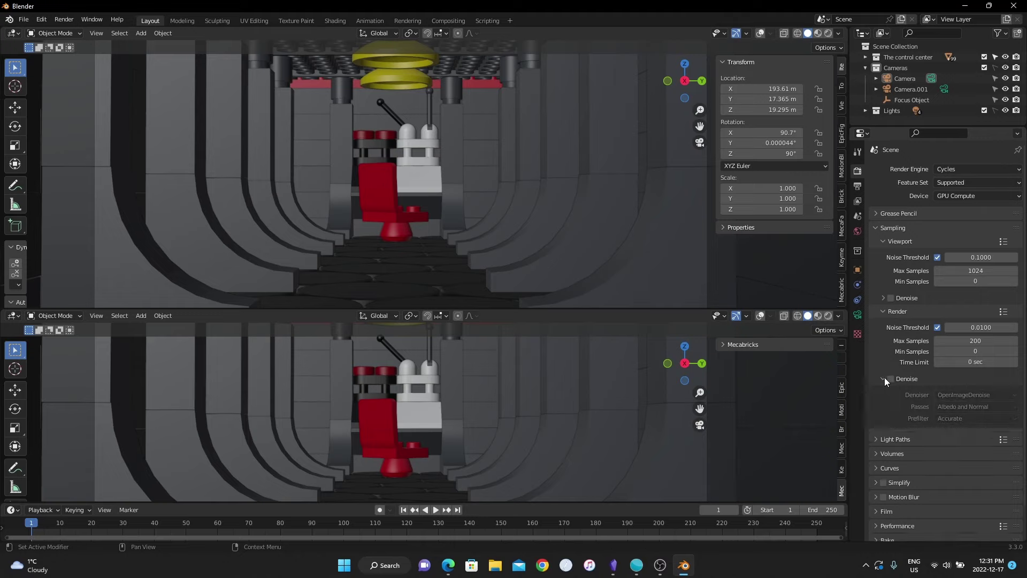
pyautogui.click(884, 377)
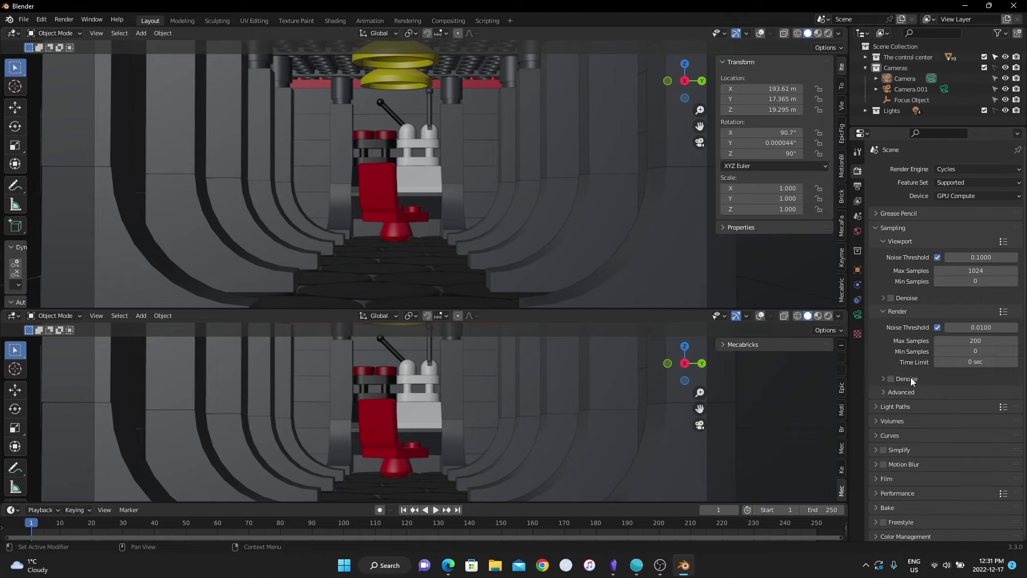
pyautogui.click(14, 33)
pyautogui.click(21, 99)
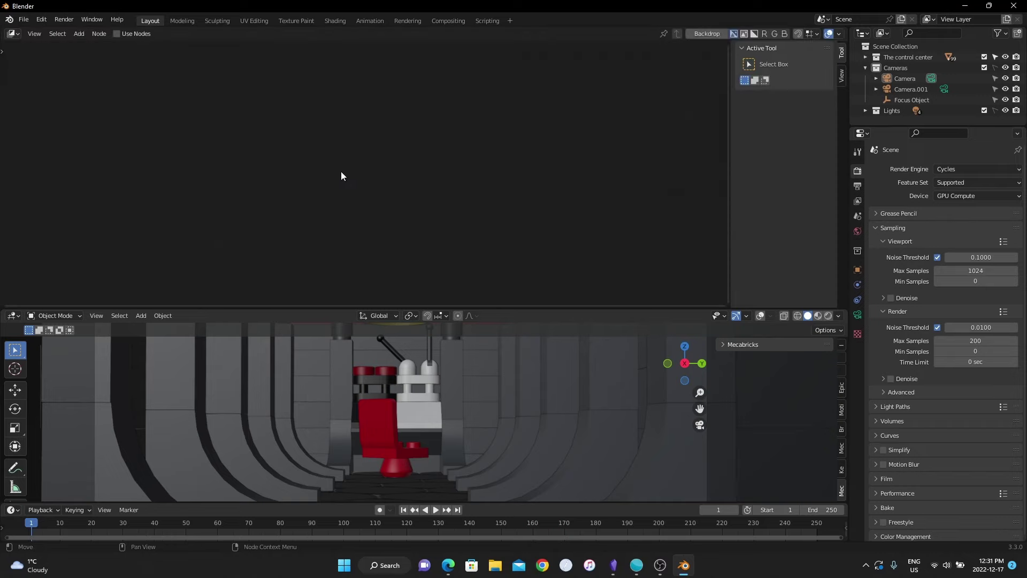
# Enable compositing nodes and move the Composite node farther away from Render Layers.
pyautogui.click(116, 33)
pyautogui.scroll(5, 436, 182)
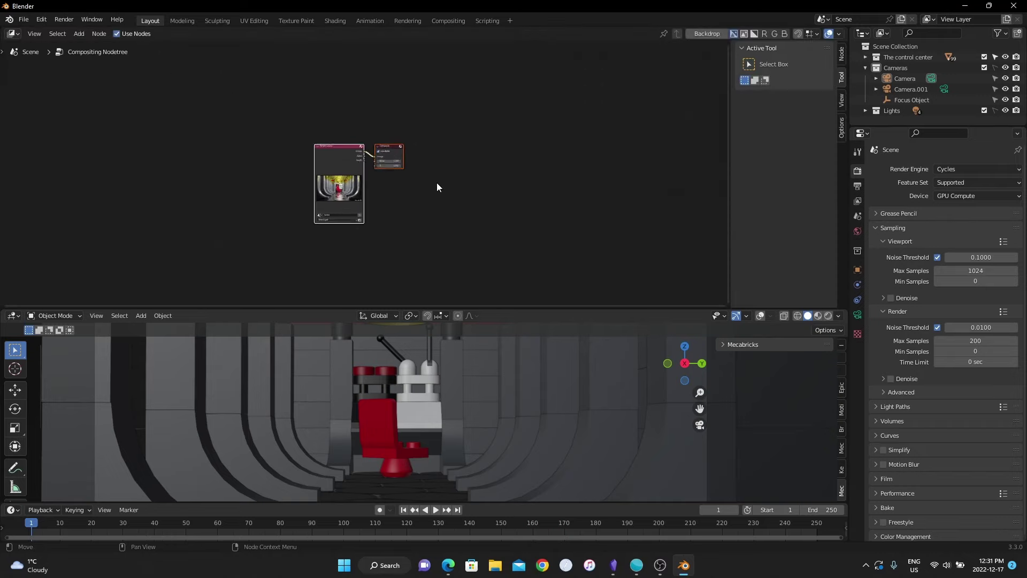
pyautogui.moveTo(476, 185); pyautogui.dragTo(360, 177, button='middle')
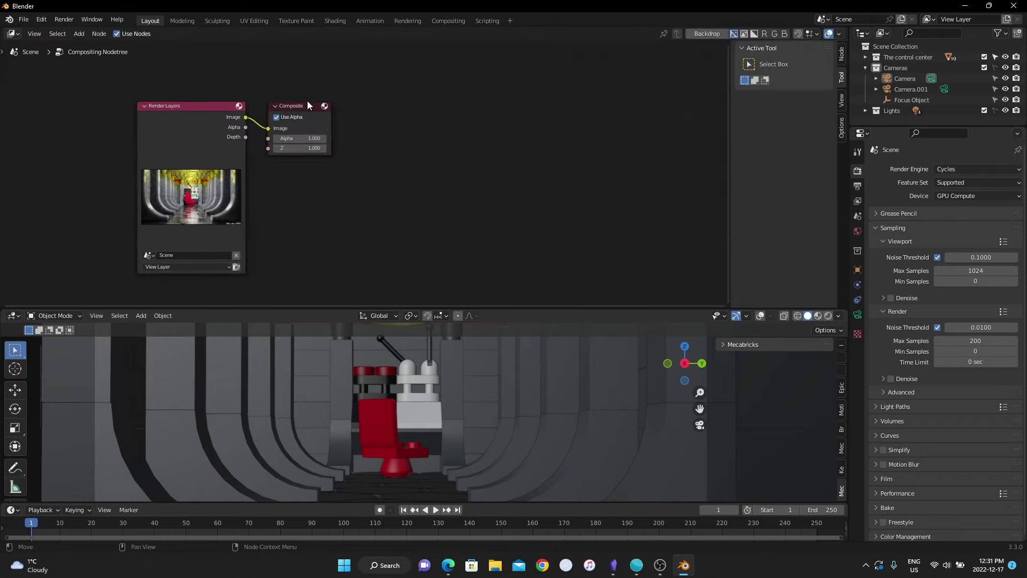
pyautogui.moveTo(297, 105); pyautogui.dragTo(527, 104)
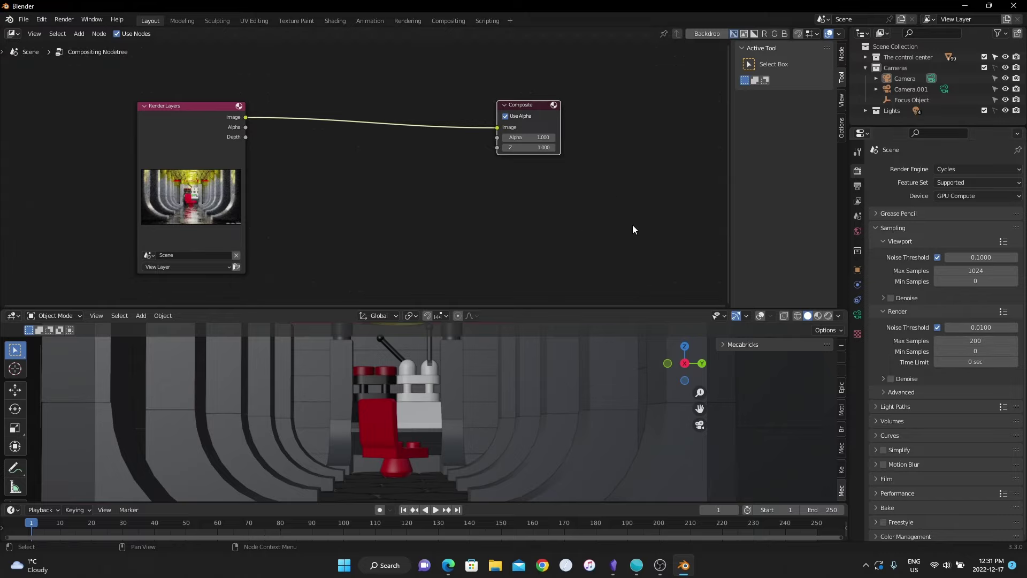
# Enable the Denoising Data pass for the view layer.
pyautogui.click(858, 199)
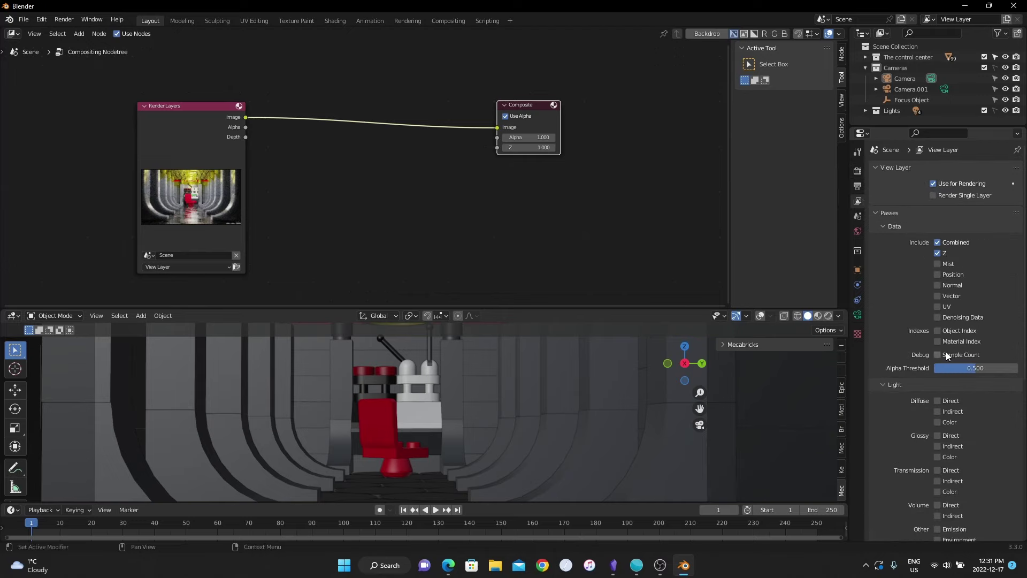
pyautogui.click(938, 317)
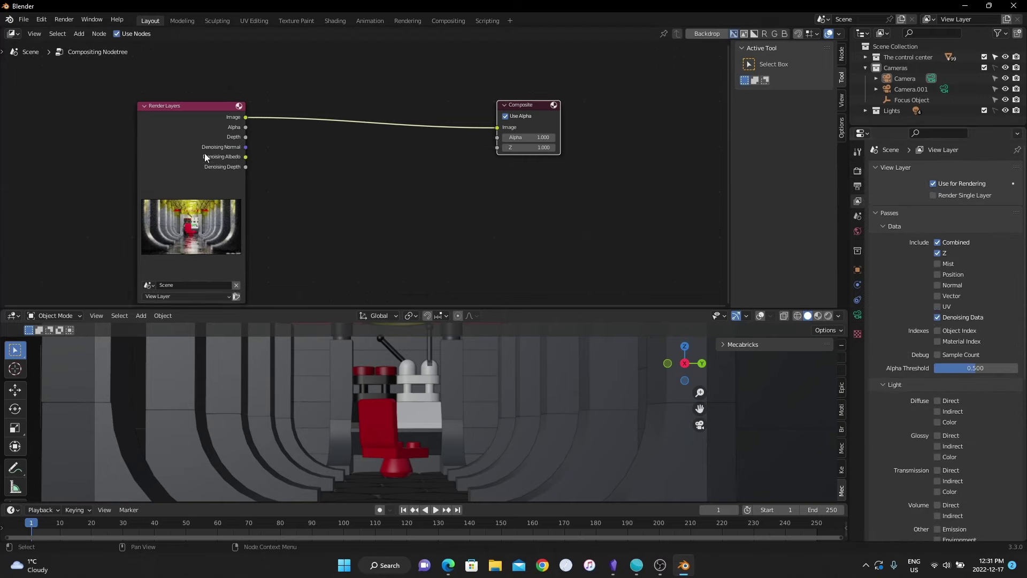
pyautogui.click(168, 143)
pyautogui.click(331, 172)
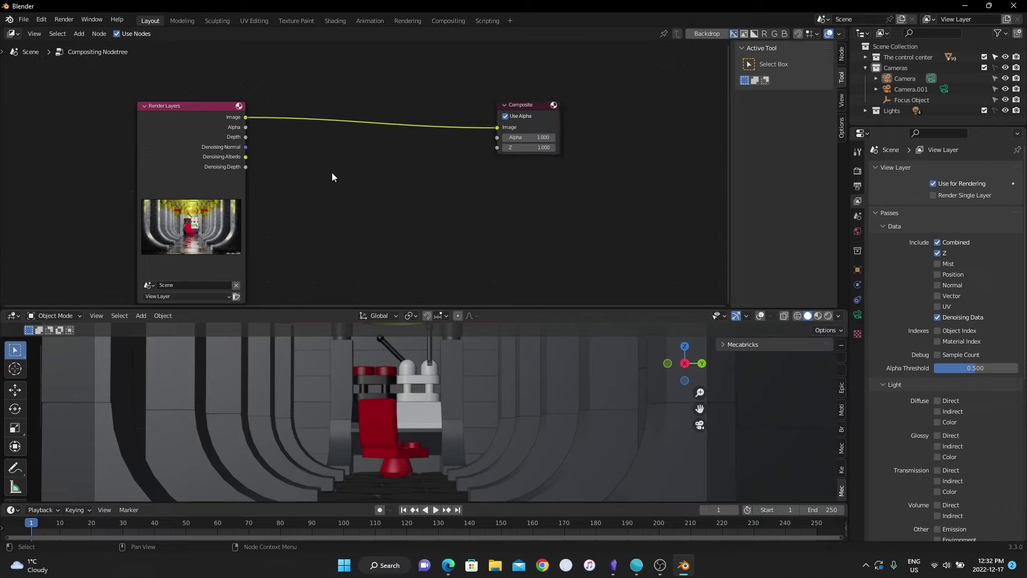
# Add a Denoise node on the link between the Render Layers and Composite nodes.
pyautogui.hotkey('shift', 'a')
pyautogui.click(331, 173)
pyautogui.write('denoi')
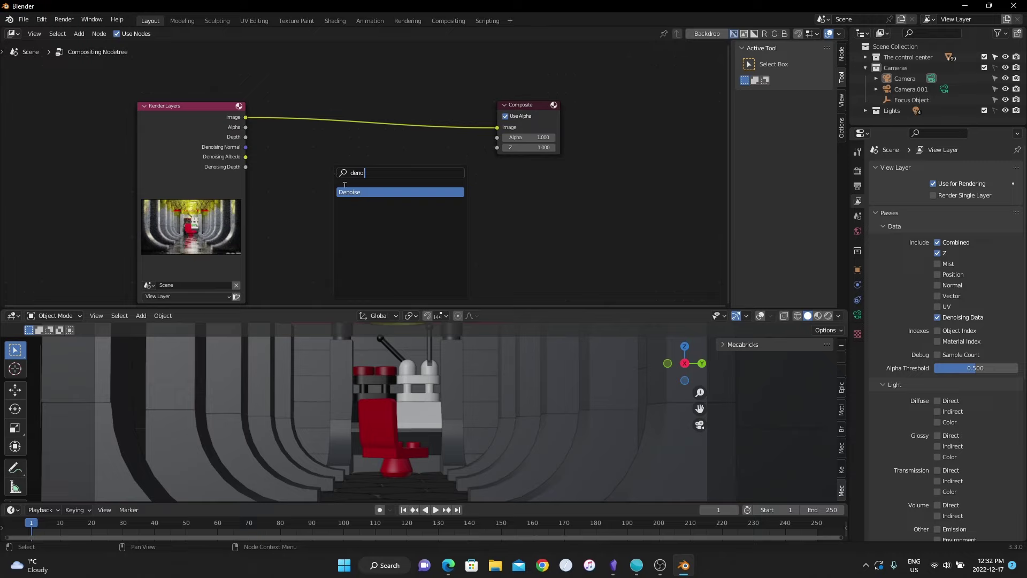
pyautogui.press('Return')
pyautogui.click(322, 108)
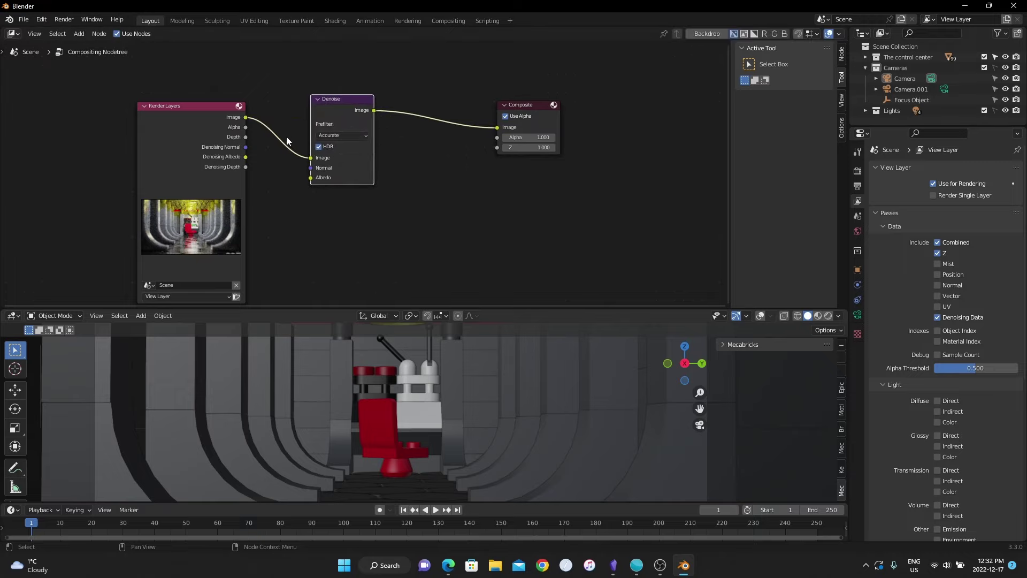
# Connect the Denoising Normal and Denoising Albedo outputs to the Denoise node's Normal and Albedo inputs, and shrink the compositor area.
pyautogui.moveTo(246, 146); pyautogui.dragTo(316, 168)
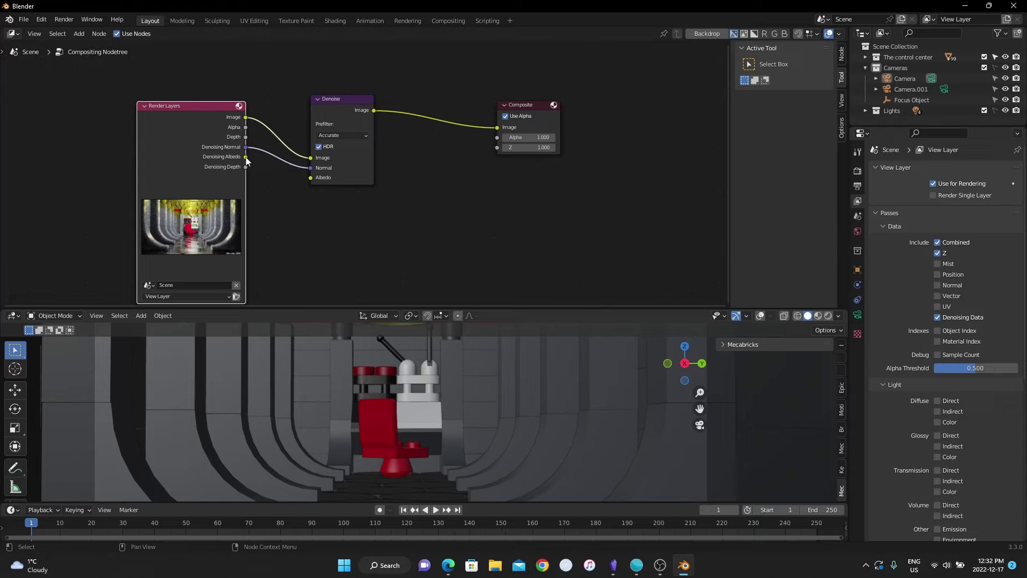
pyautogui.moveTo(246, 156); pyautogui.dragTo(310, 178)
pyautogui.moveTo(346, 98); pyautogui.dragTo(338, 99)
pyautogui.moveTo(524, 105); pyautogui.dragTo(457, 112)
pyautogui.rightClick(458, 112)
pyautogui.moveTo(486, 308); pyautogui.dragTo(490, 121)
# Set the maximum render samples to 100.
pyautogui.click(857, 170)
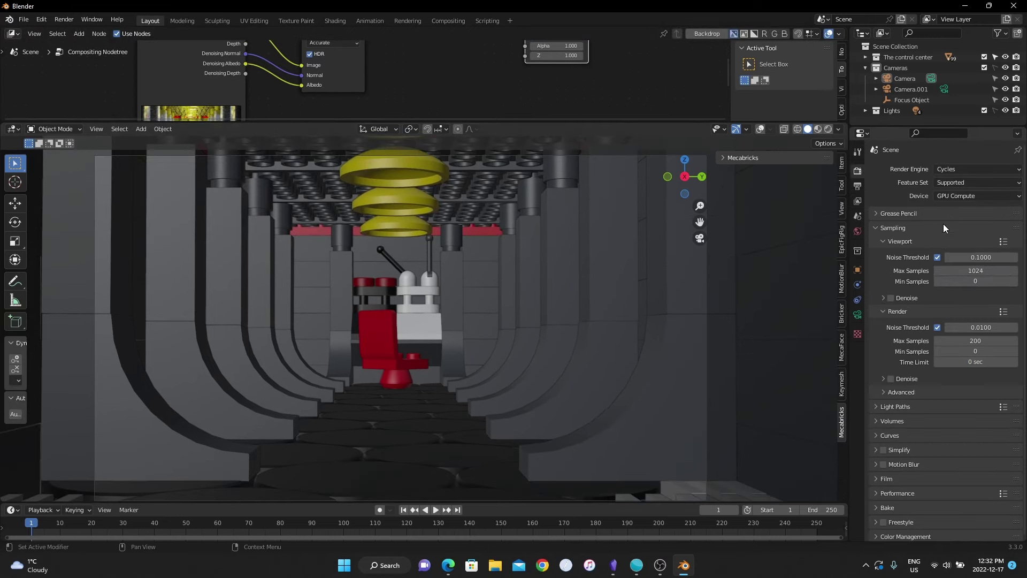
pyautogui.click(969, 341)
pyautogui.write('100')
pyautogui.press('Return')
# Save the file and render the current frame as an image.
pyautogui.hotkey('ctrl', 's')
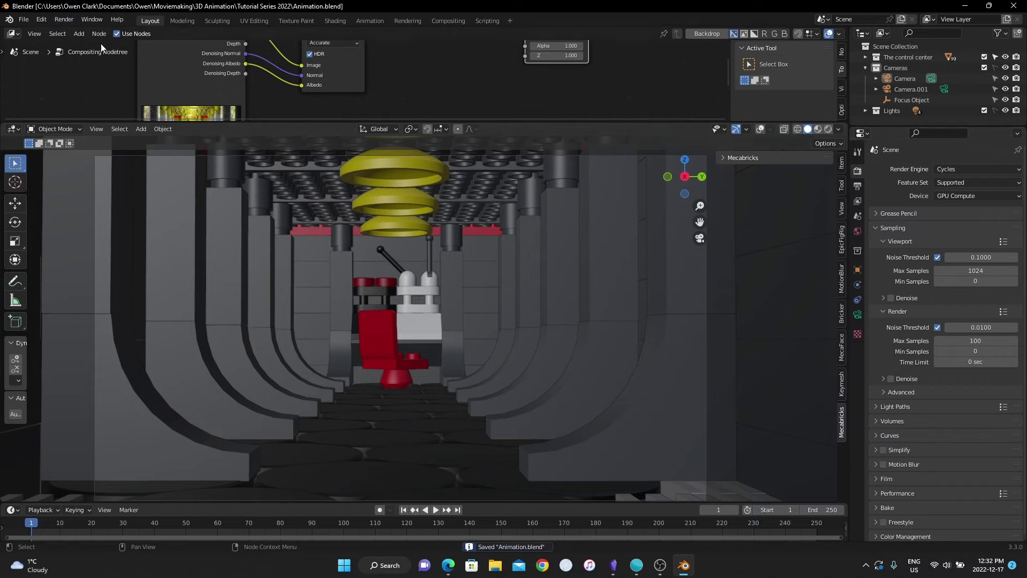
pyautogui.click(73, 20)
pyautogui.click(75, 32)
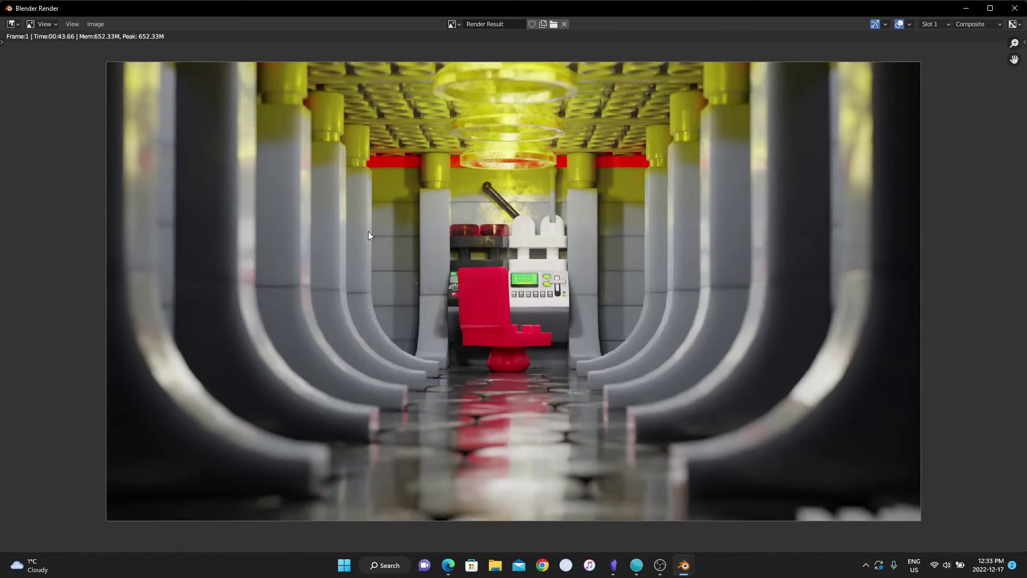
# Examine the rendered image up close, including the chair, control console and transparent yellow ceiling pieces.
pyautogui.scroll(-4, 523, 290)
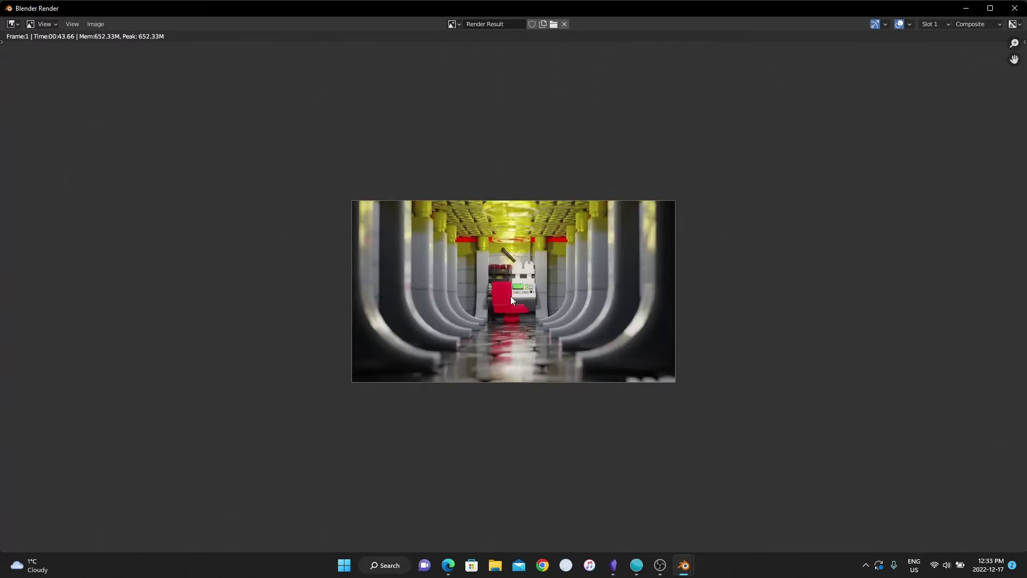
pyautogui.scroll(7, 519, 297)
pyautogui.scroll(3, 524, 300)
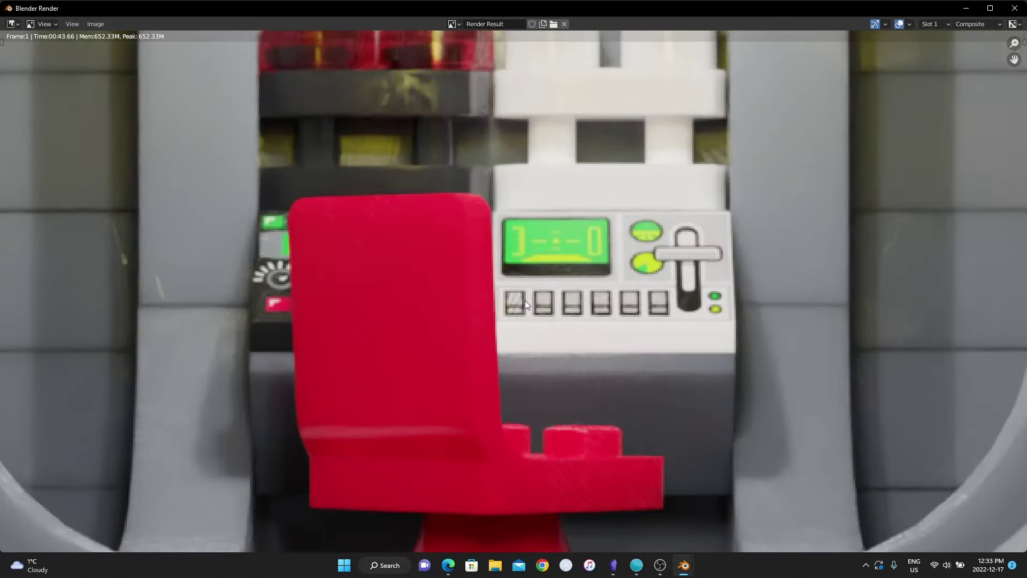
pyautogui.scroll(-7, 502, 300)
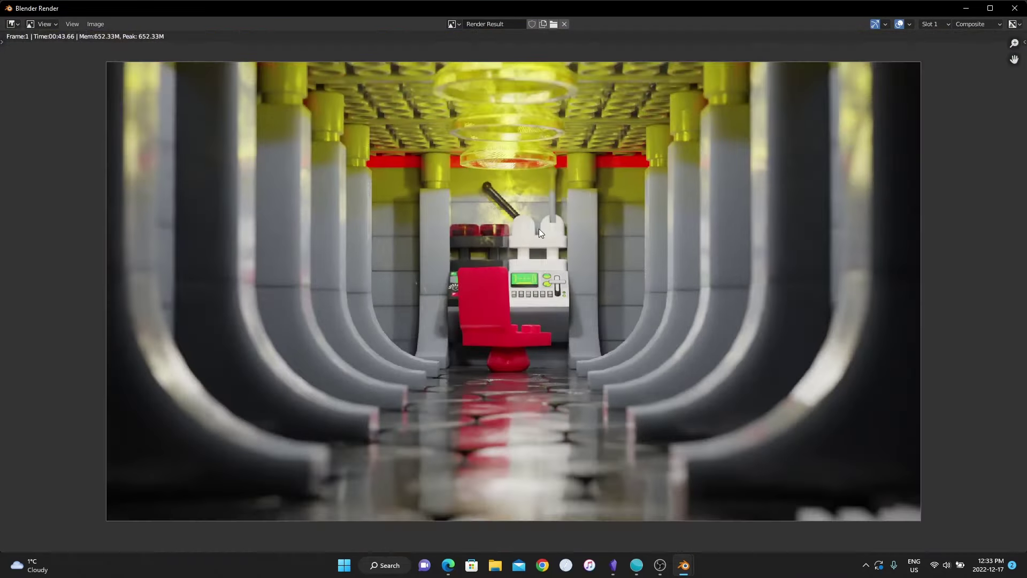
pyautogui.scroll(6, 547, 116)
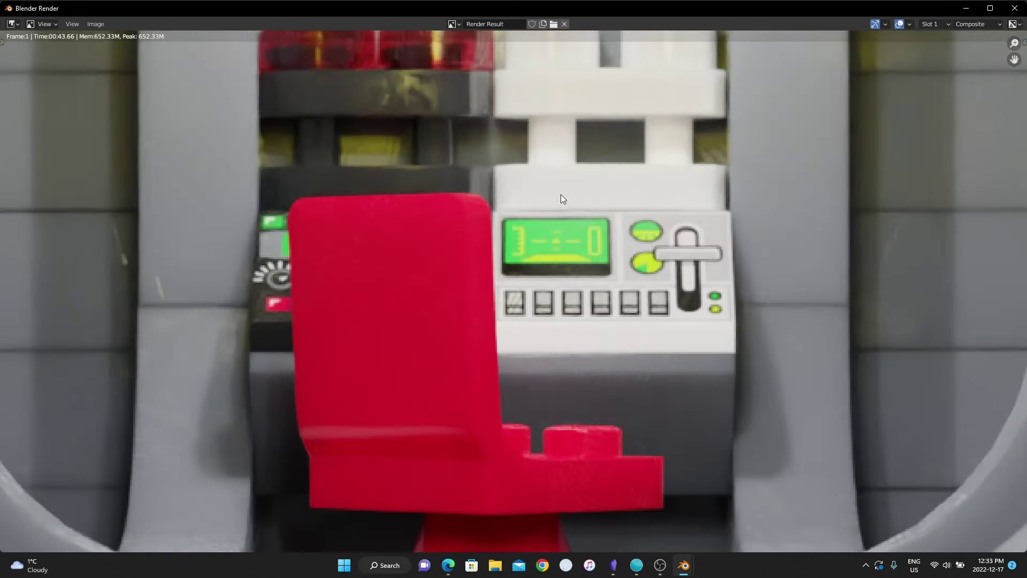
pyautogui.scroll(2, 487, 185)
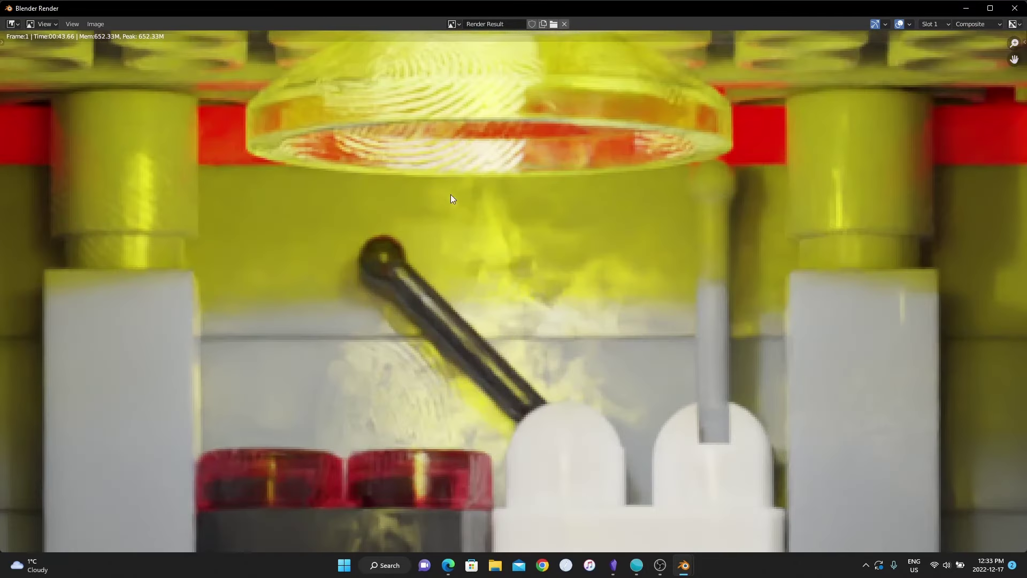
pyautogui.scroll(-7, 450, 198)
# Move the render window aside and expand the Mecabricks material settings in the main window.
pyautogui.moveTo(708, 8); pyautogui.dragTo(695, 12)
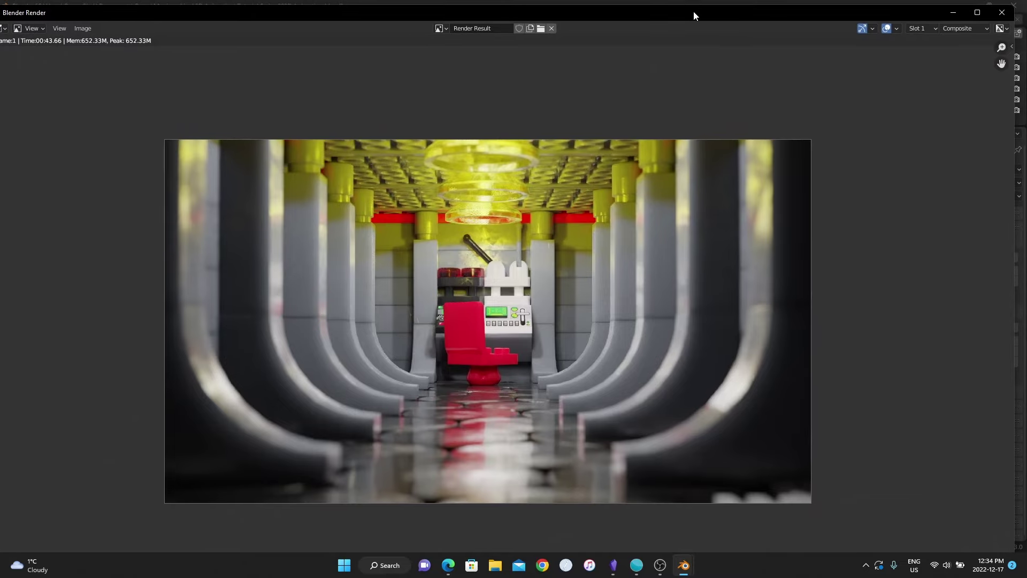
pyautogui.scroll(4, 462, 223)
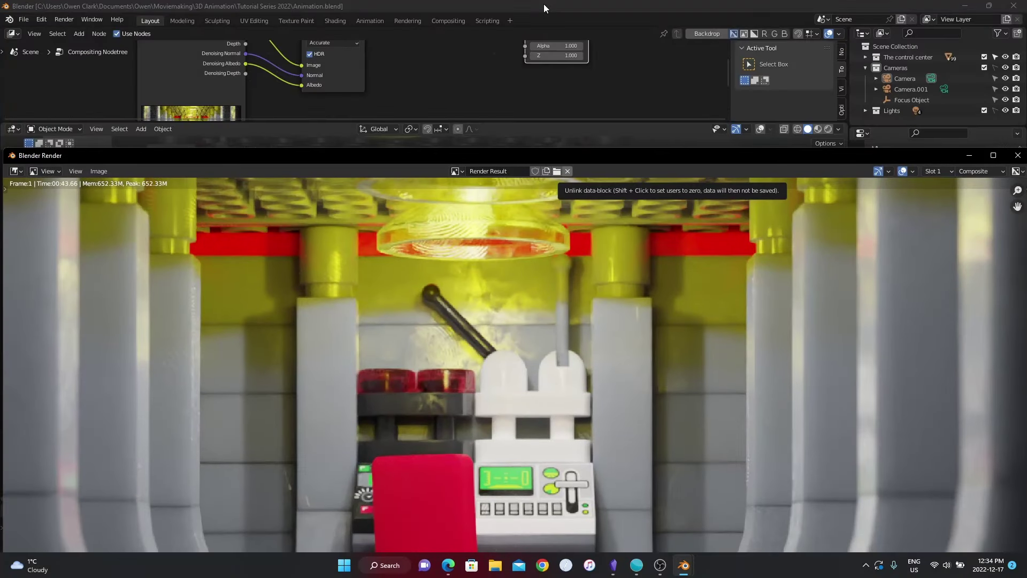
pyautogui.click(544, 4)
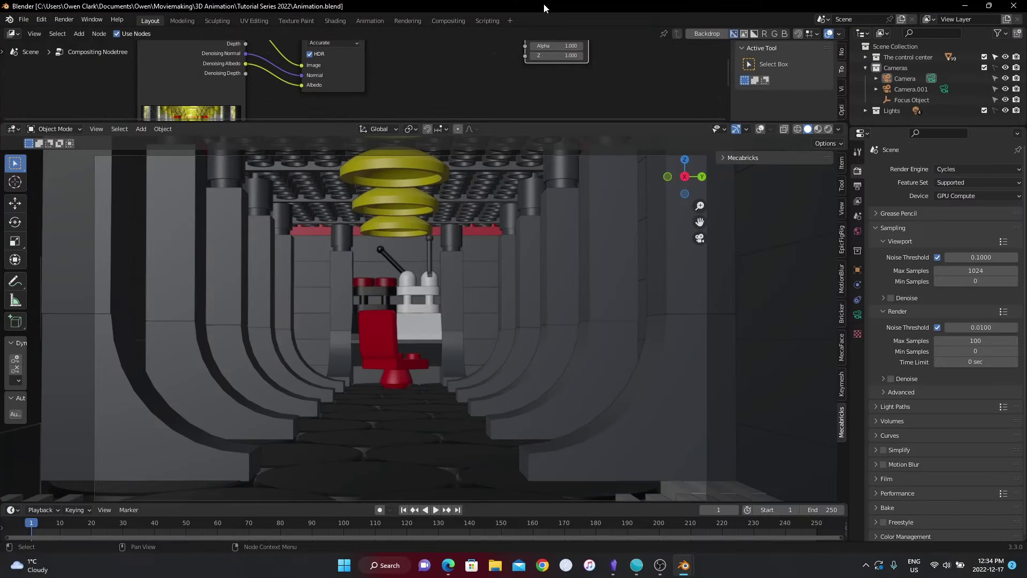
pyautogui.click(724, 157)
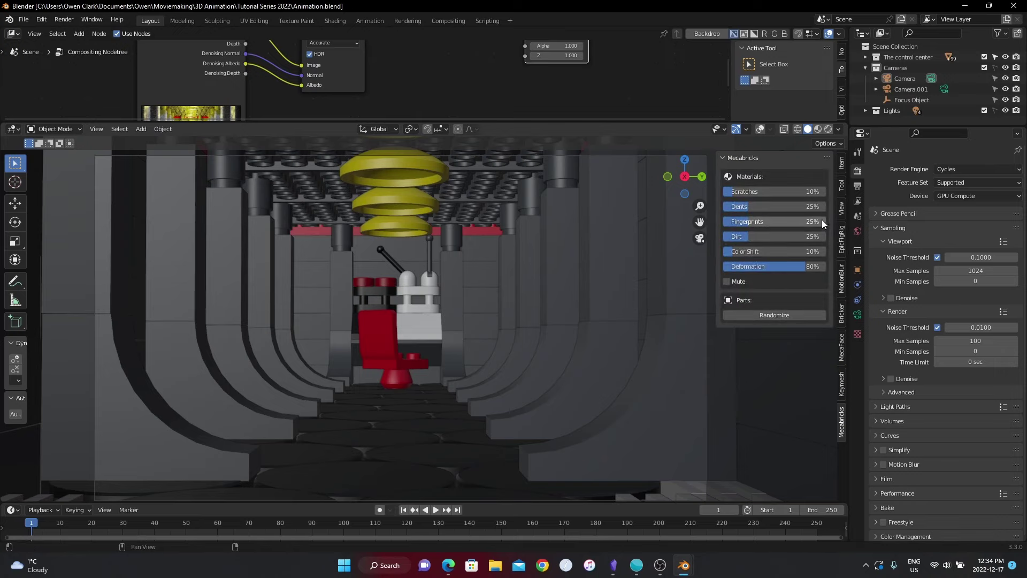
# Return to the render window and examine the whole rendered control center.
pyautogui.moveTo(684, 565)
pyautogui.click(728, 519)
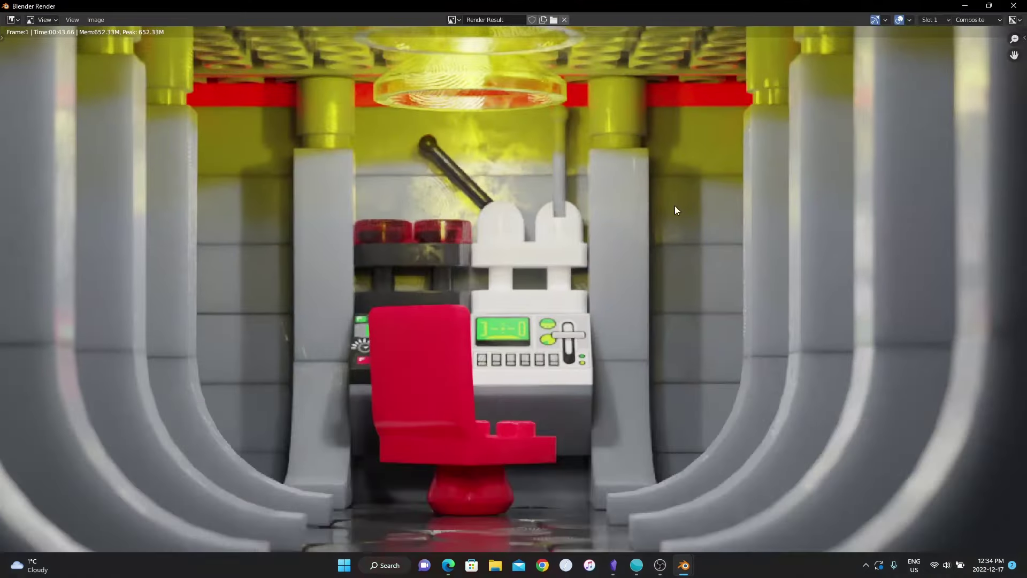
pyautogui.scroll(-1, 515, 279)
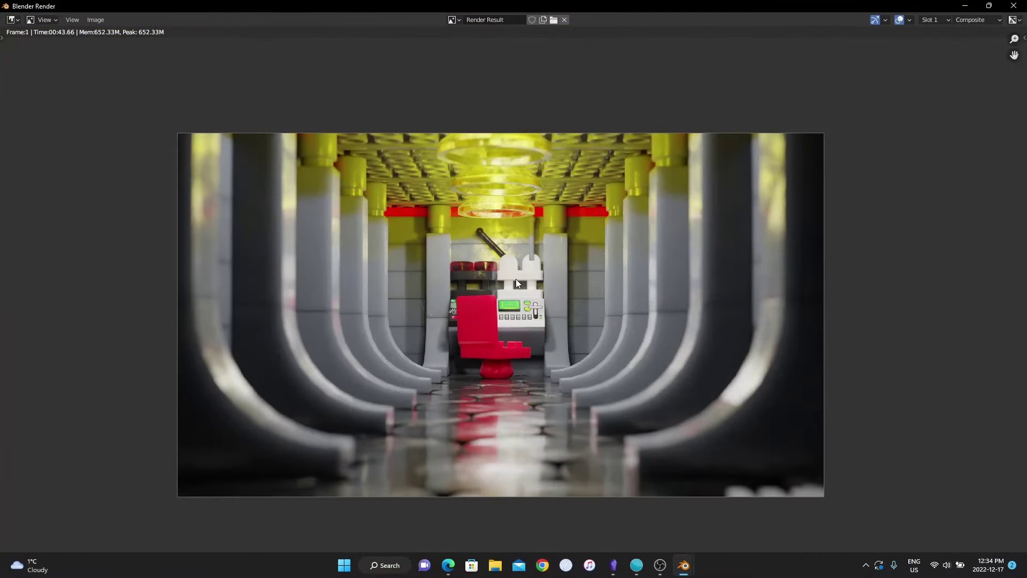
pyautogui.moveTo(516, 278); pyautogui.dragTo(501, 239, button='middle')
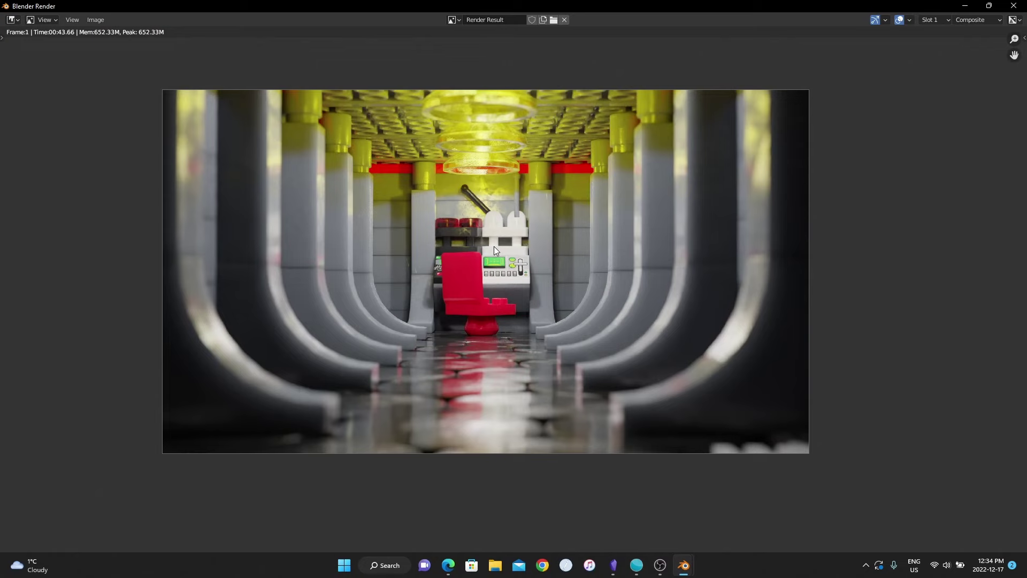
pyautogui.scroll(1, 524, 240)
pyautogui.moveTo(495, 221); pyautogui.dragTo(509, 240, button='middle')
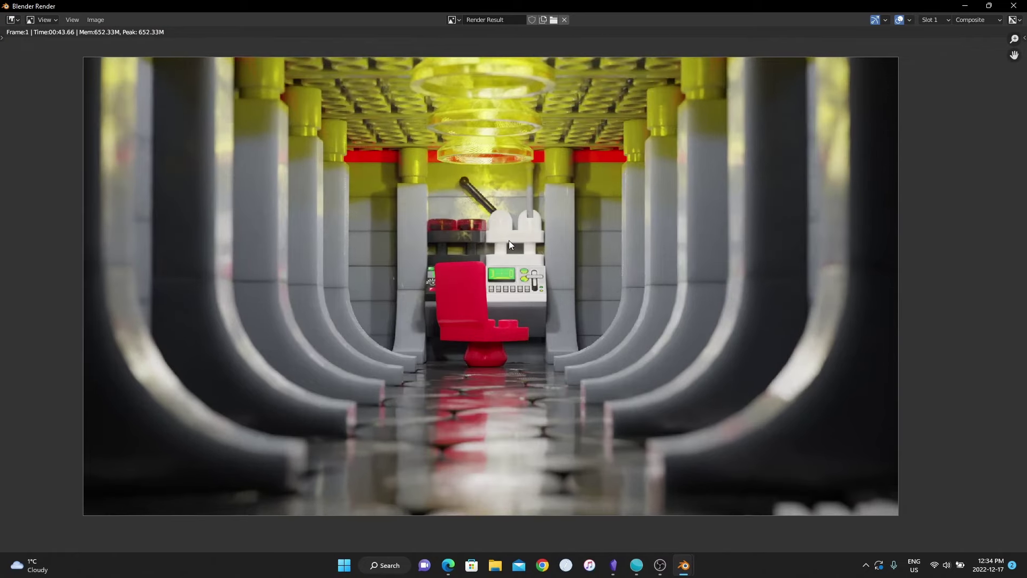